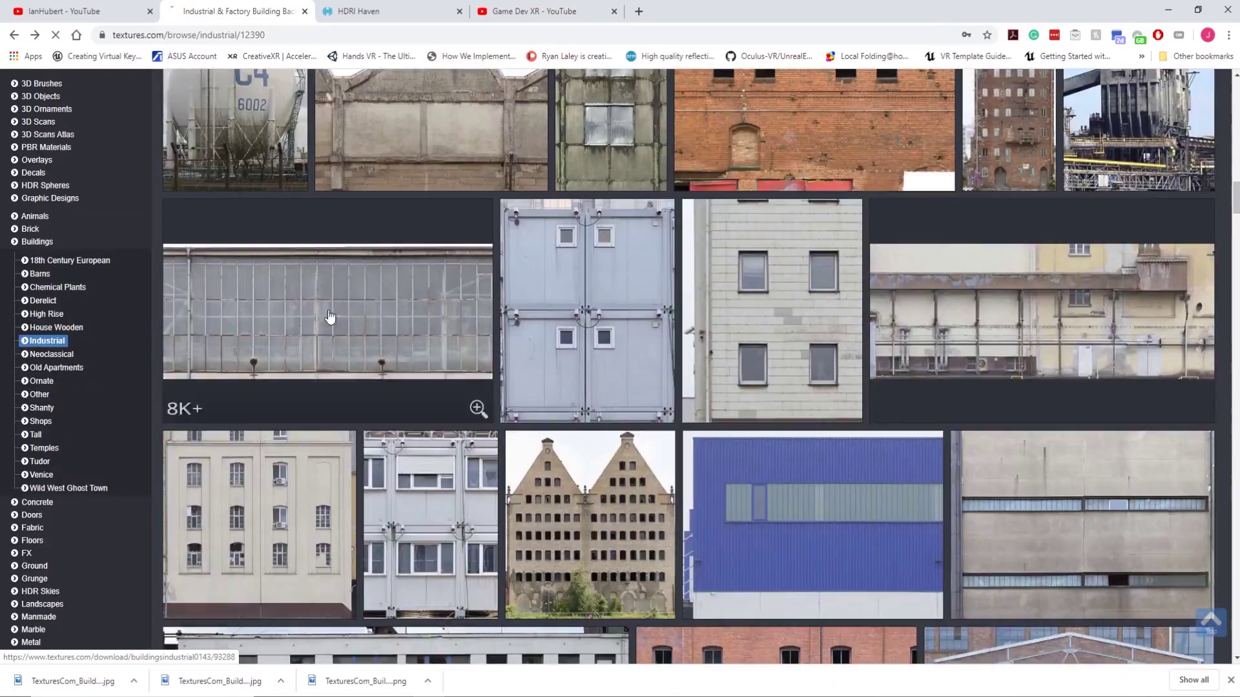
Look at the BuildingsIndustrial0143 facade and a chemical plant texture on textures.com
click(326, 318)
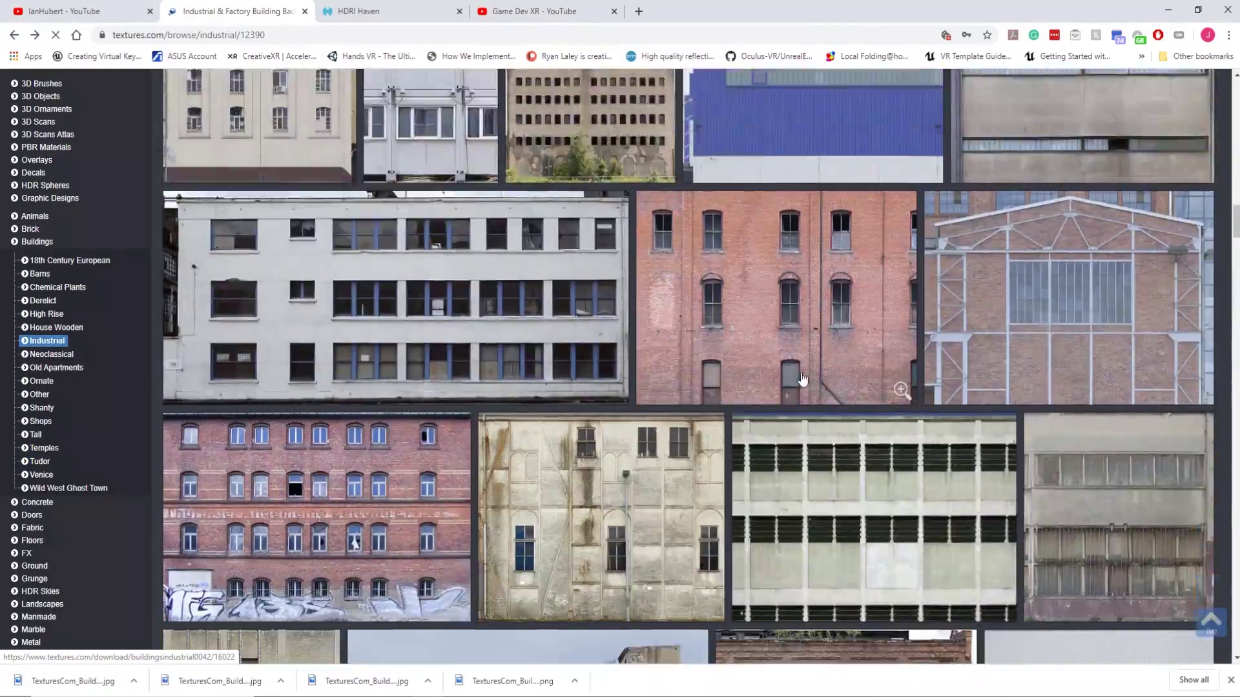
scroll(40, 407, down, 15)
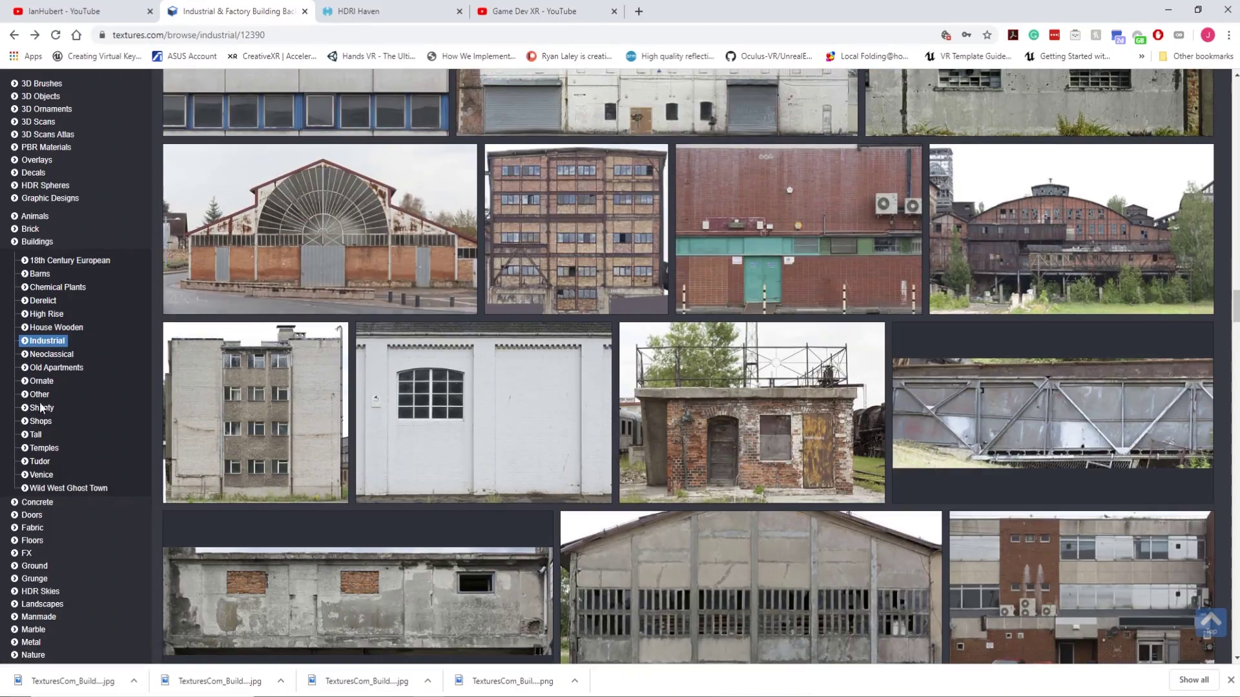
click(57, 287)
scroll(821, 294, down, 10)
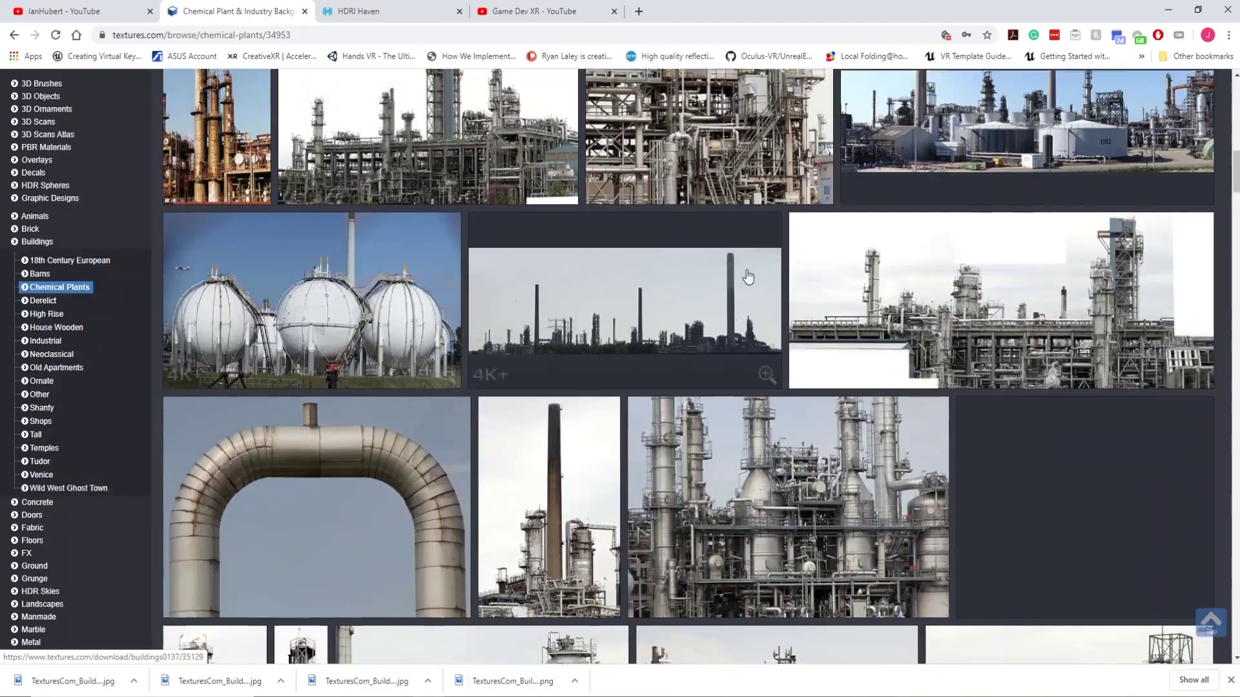
click(748, 276)
key(alt+Left)
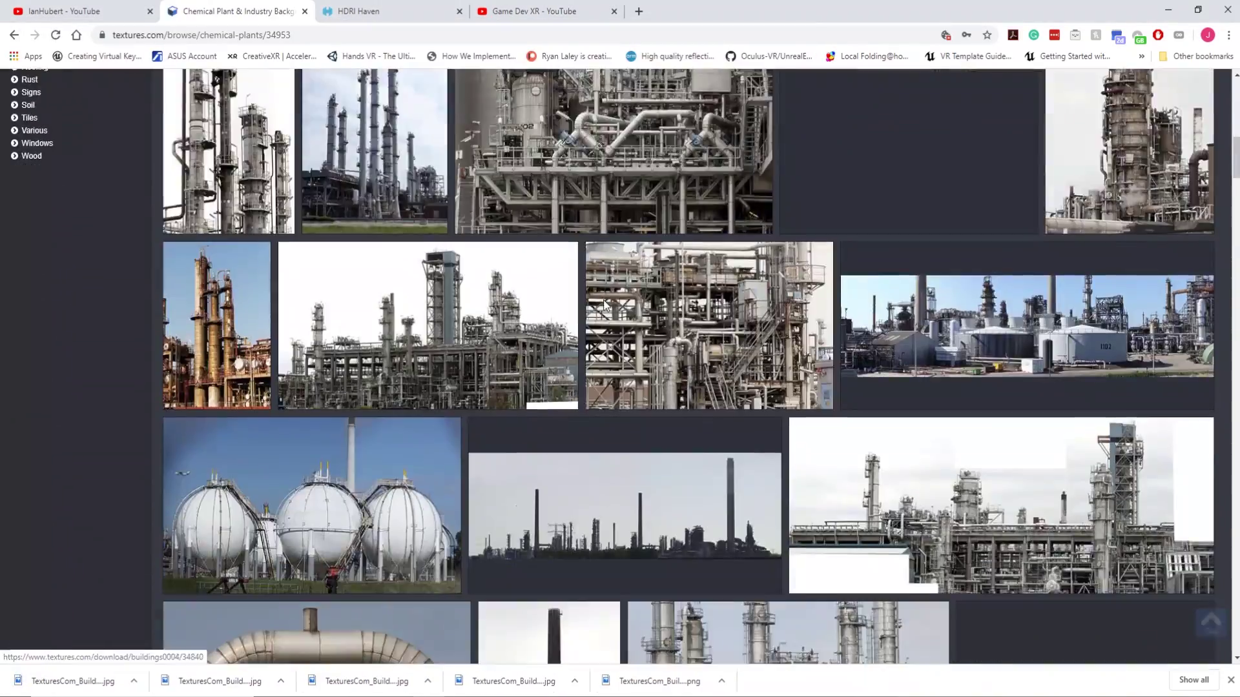
Download the small Buildings0139 image and view the Buildings0017 refinery texture
click(310, 498)
click(476, 509)
key(alt+Left)
click(1122, 392)
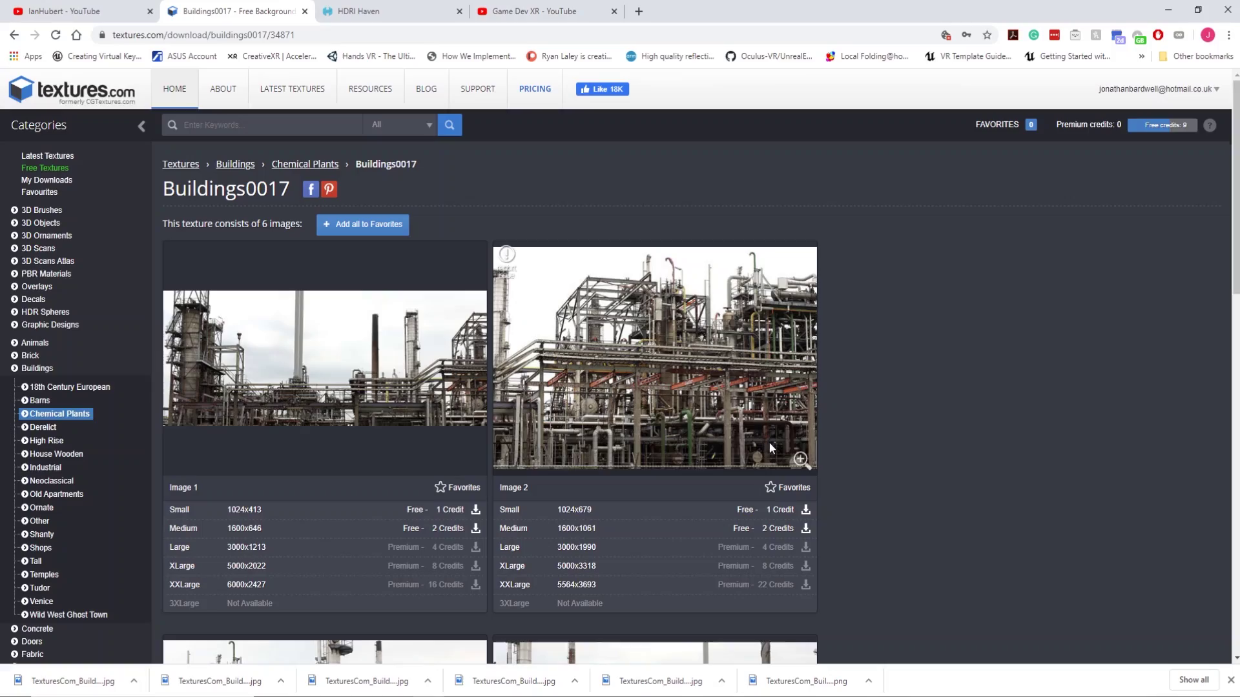
key(alt+Left)
scroll(878, 373, down, 5)
scroll(878, 373, down, 10)
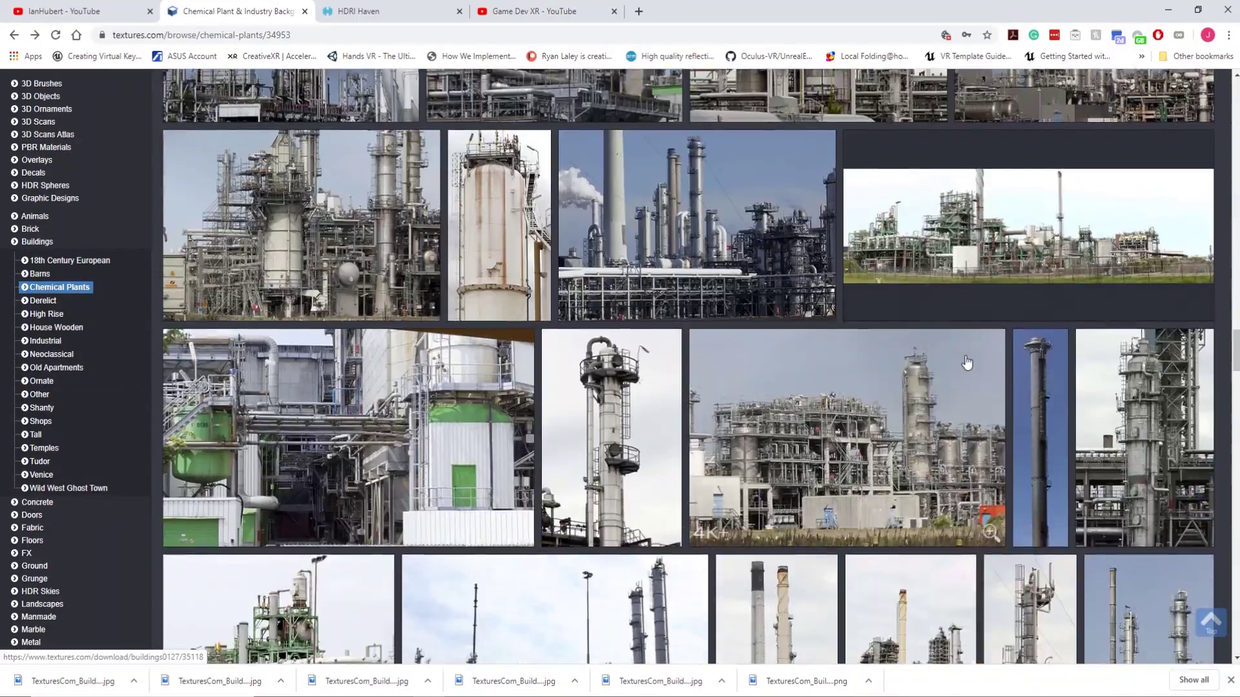
Download the BuildingsDerelict0041 image from the Derelict buildings category
click(43, 300)
scroll(509, 349, down, 5)
right_click(419, 239)
click(387, 322)
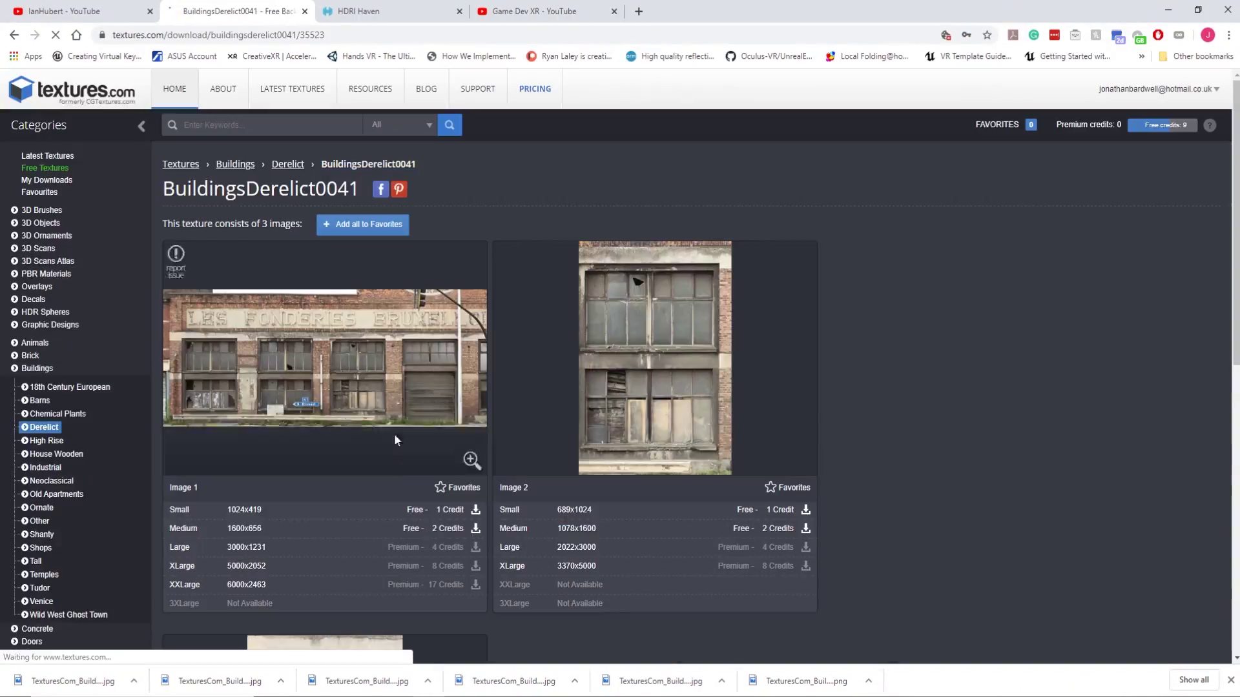
click(475, 523)
key(alt+Left)
scroll(690, 319, up, 5)
scroll(690, 319, down, 10)
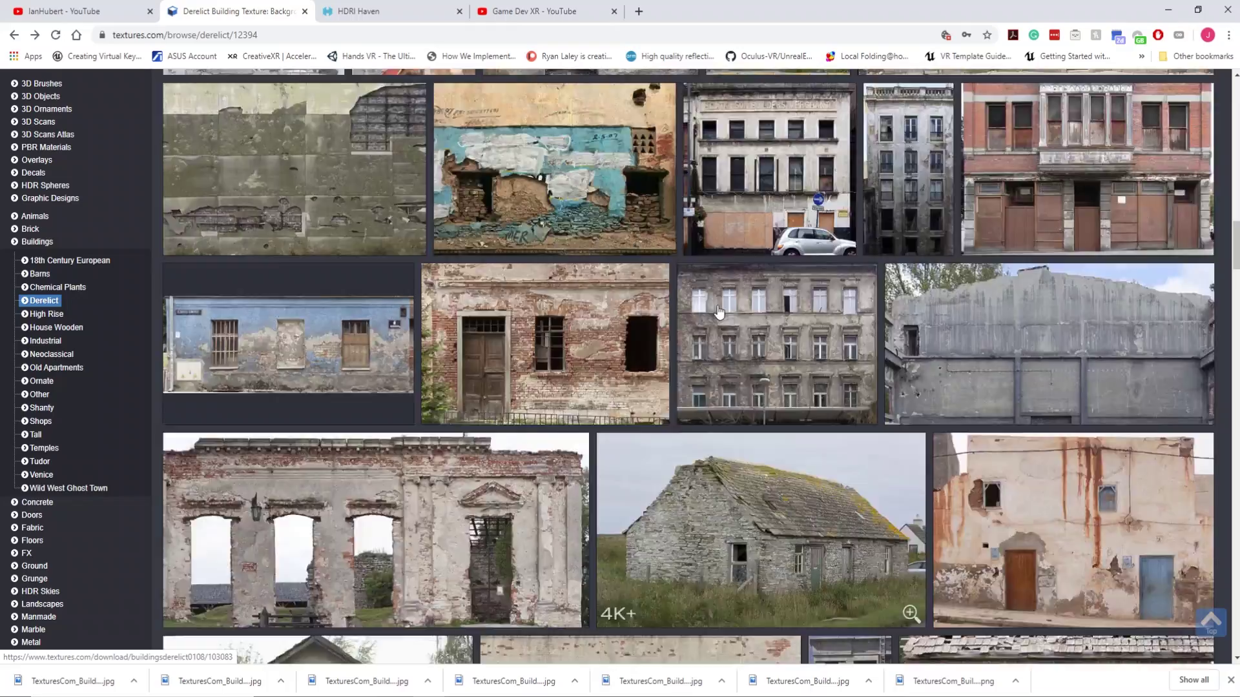
key(alt+Left)
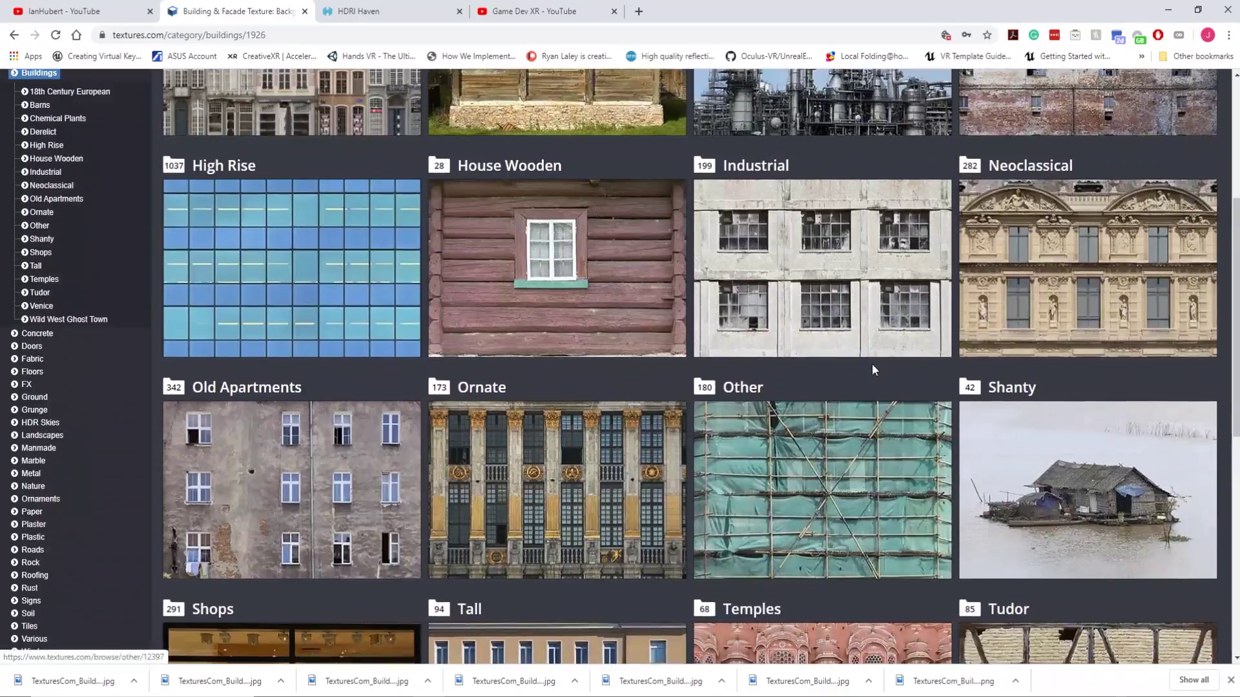
Browse the Other buildings, High Rise, Derelict and Chemical Plants categories
click(873, 381)
scroll(875, 377, down, 3)
scroll(875, 379, down, 10)
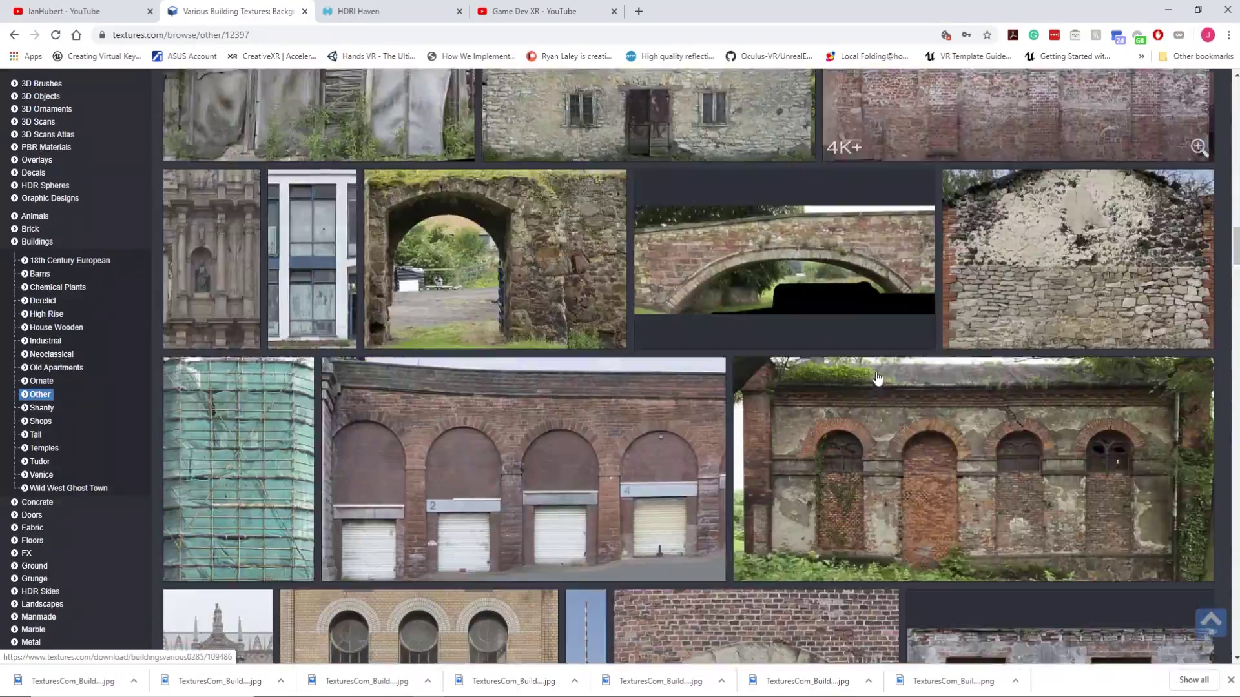
click(46, 314)
click(44, 427)
click(58, 413)
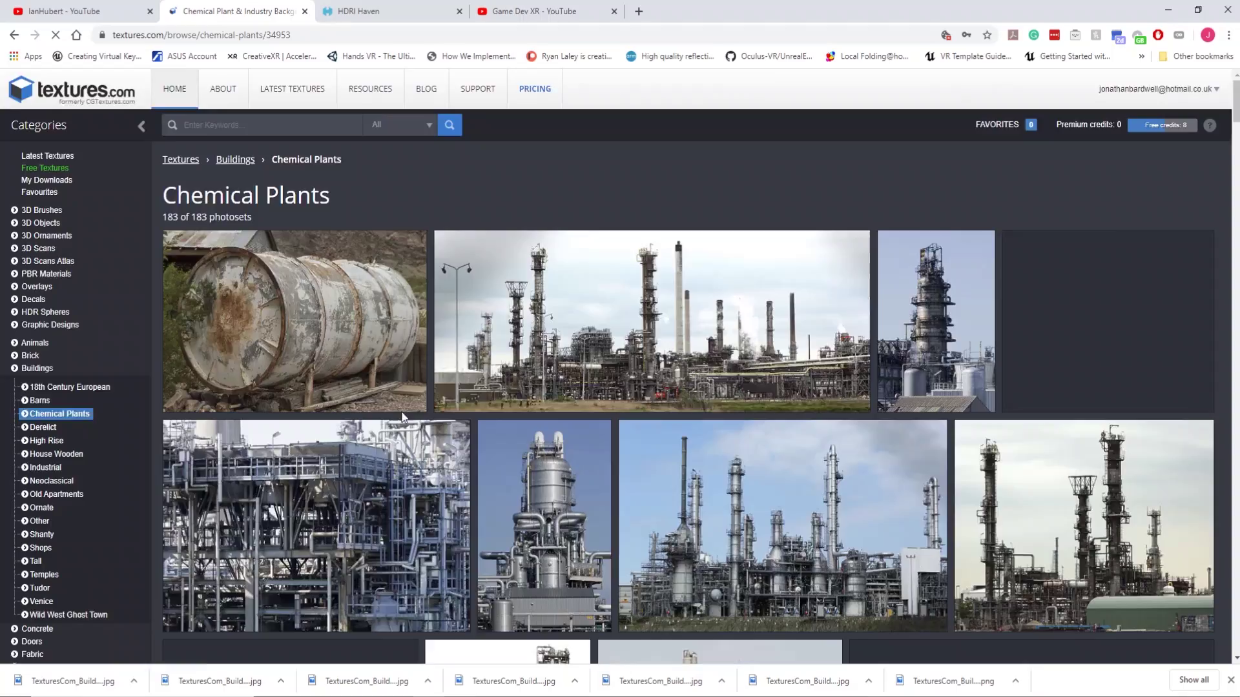
scroll(795, 417, down, 9)
scroll(794, 417, up, 7)
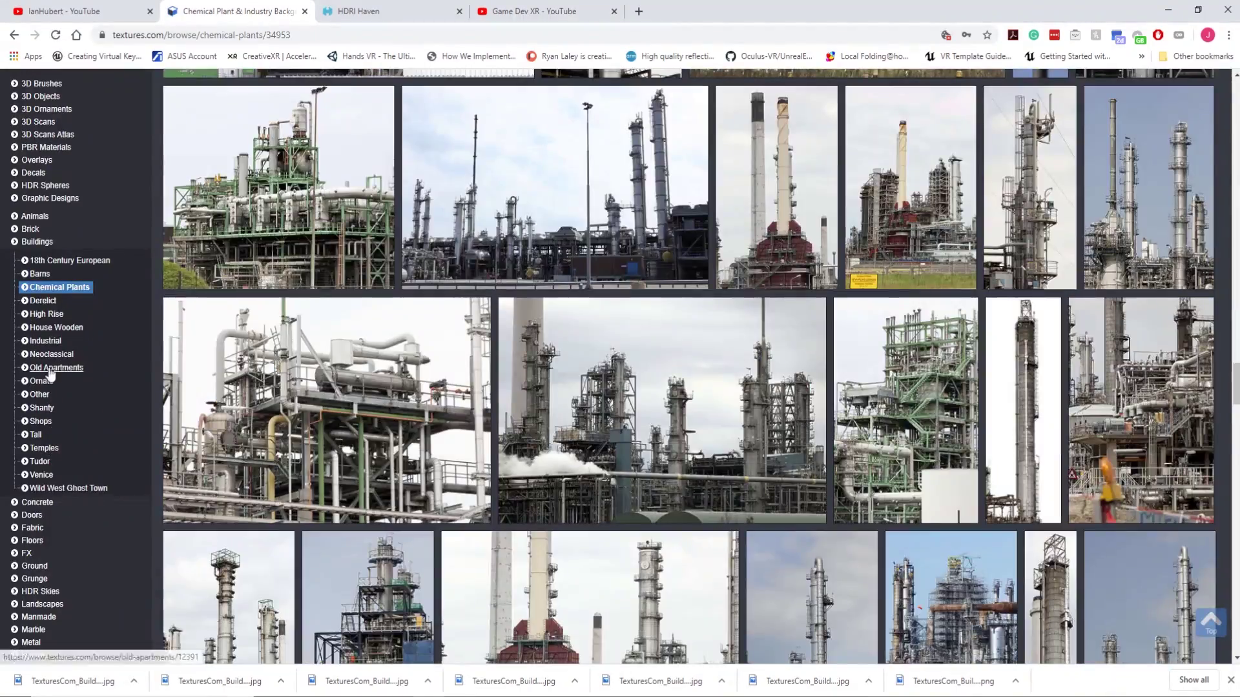
Check Old Apartments, then download the small BuildingsIndustrial0060 image
click(50, 368)
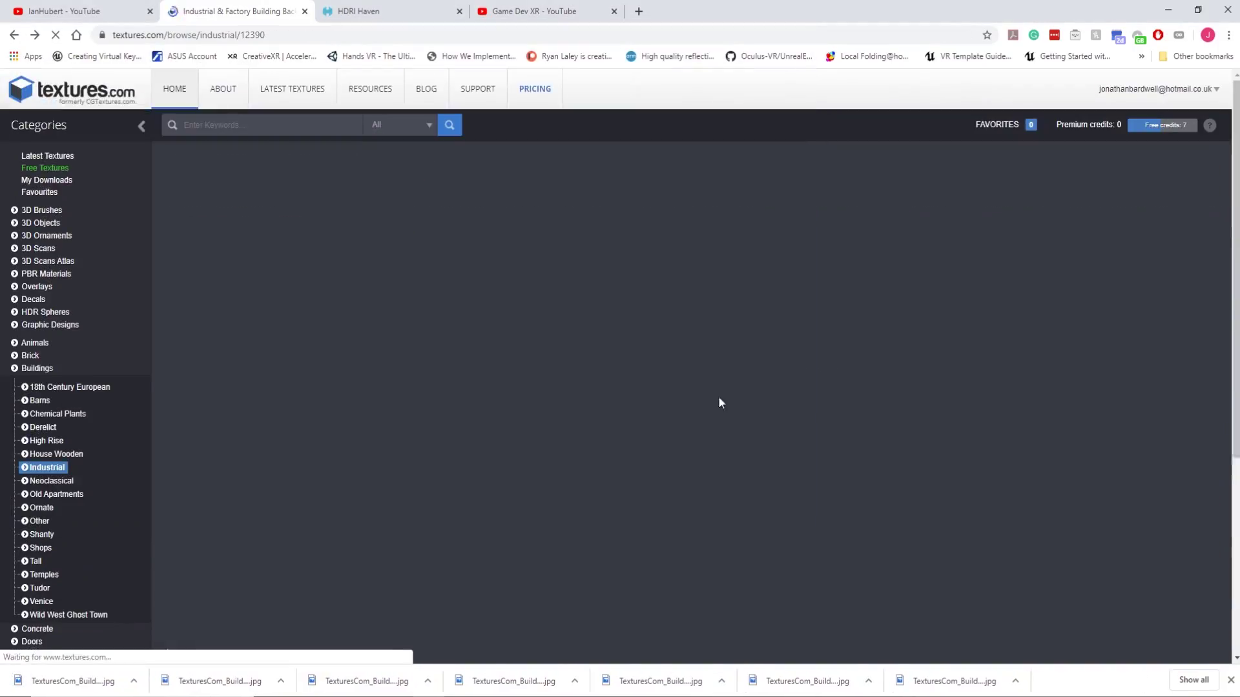
scroll(720, 403, down, 2)
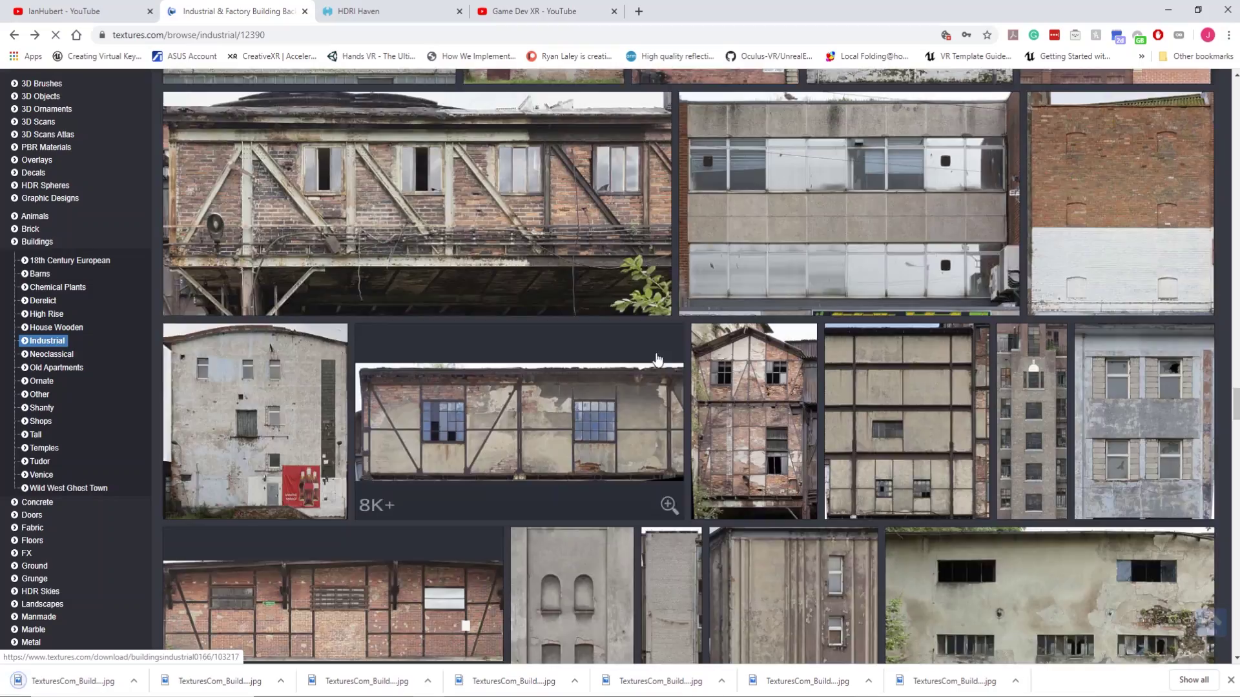
scroll(657, 359, down, 5)
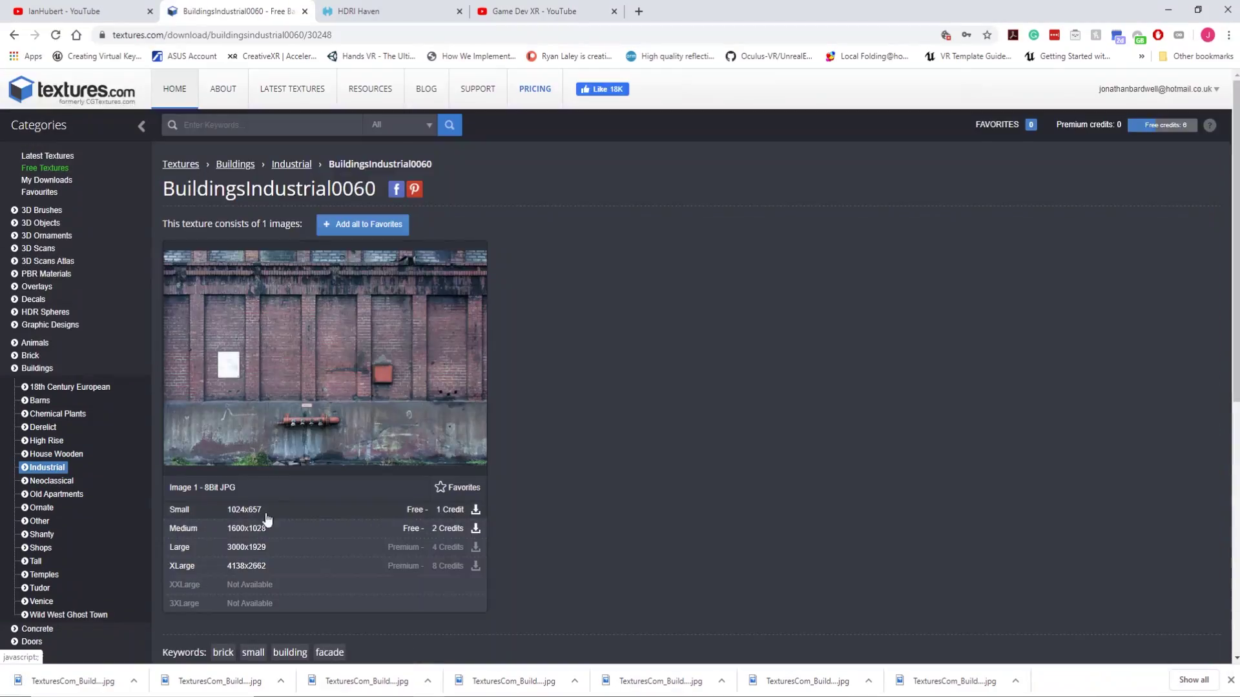
click(251, 509)
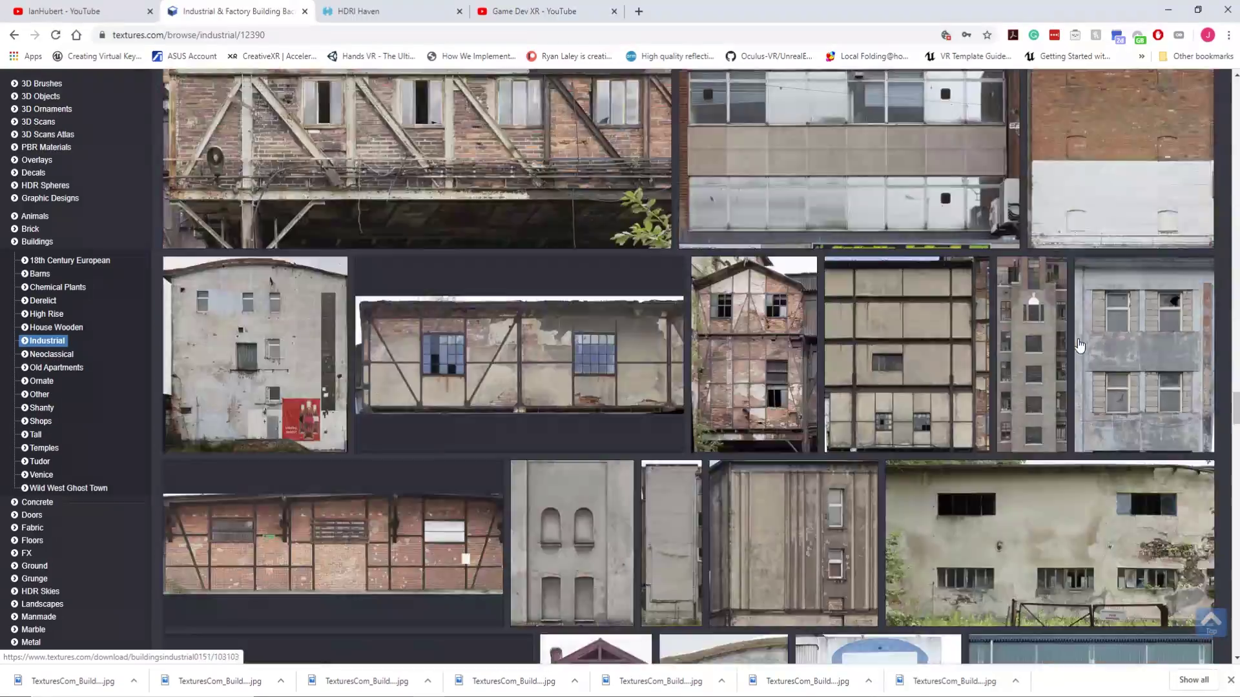
scroll(1048, 344, down, 10)
Preview the Roads0098 texture from the Roads subcategory, then go back
scroll(1049, 350, down, 3)
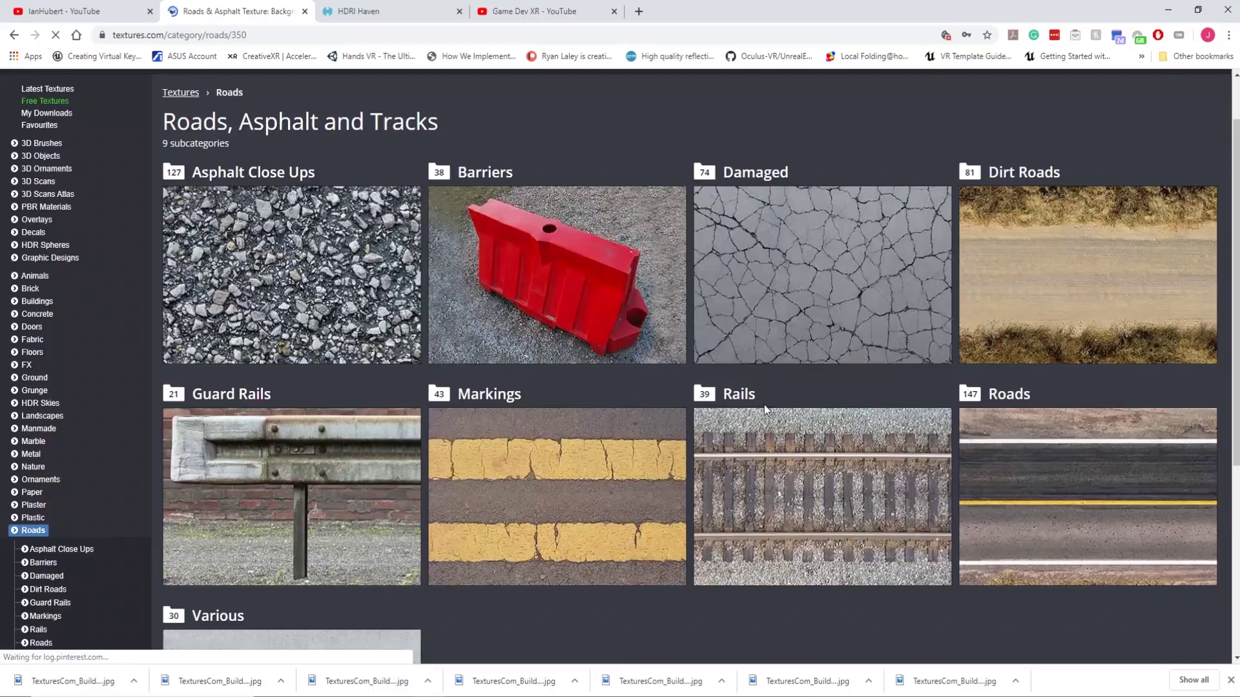
click(1009, 409)
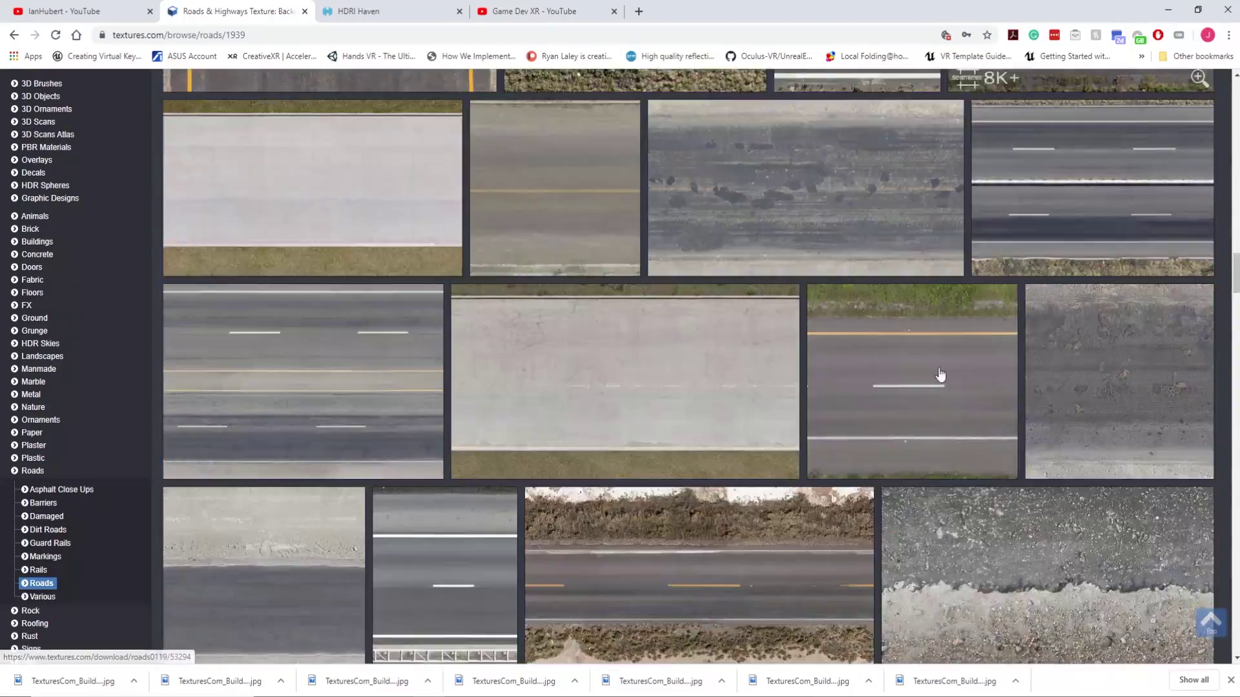
scroll(940, 374, down, 10)
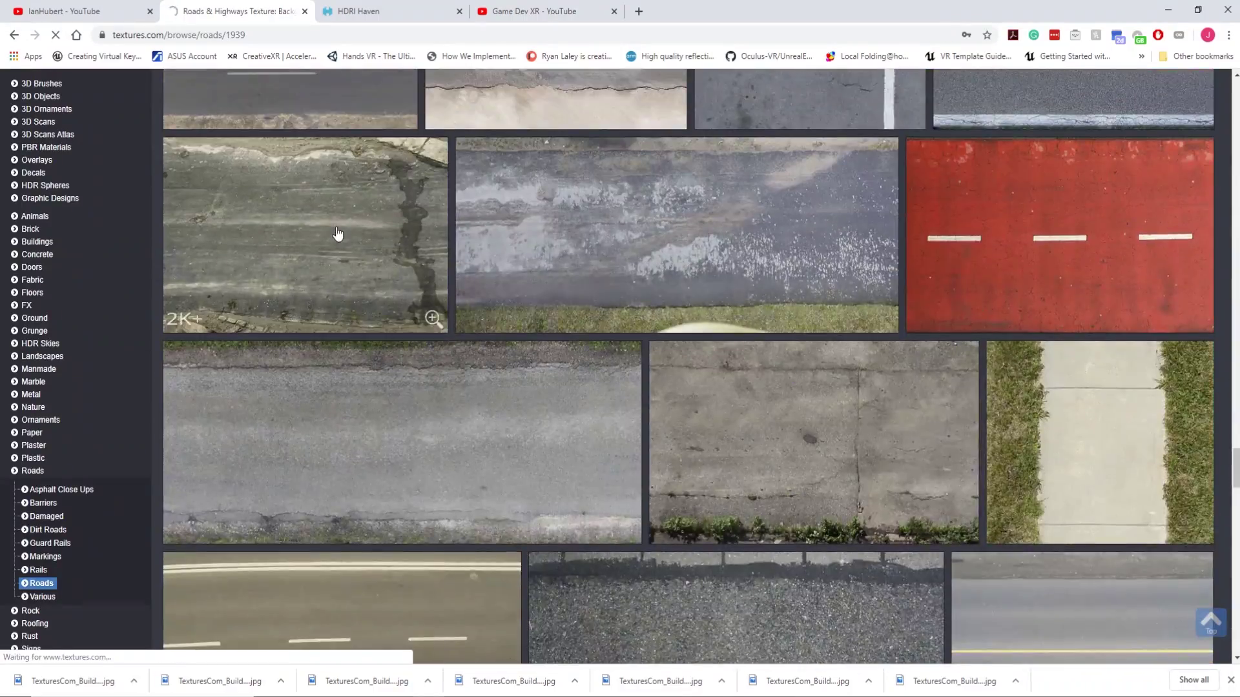
click(338, 238)
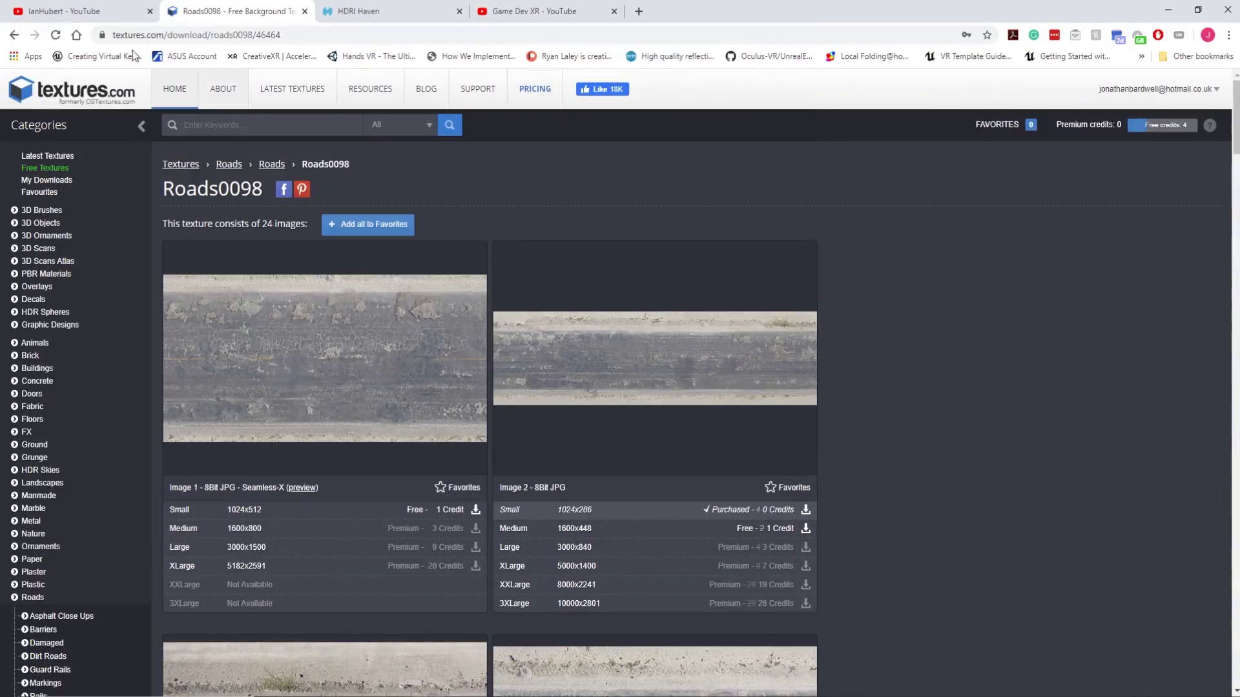
click(14, 35)
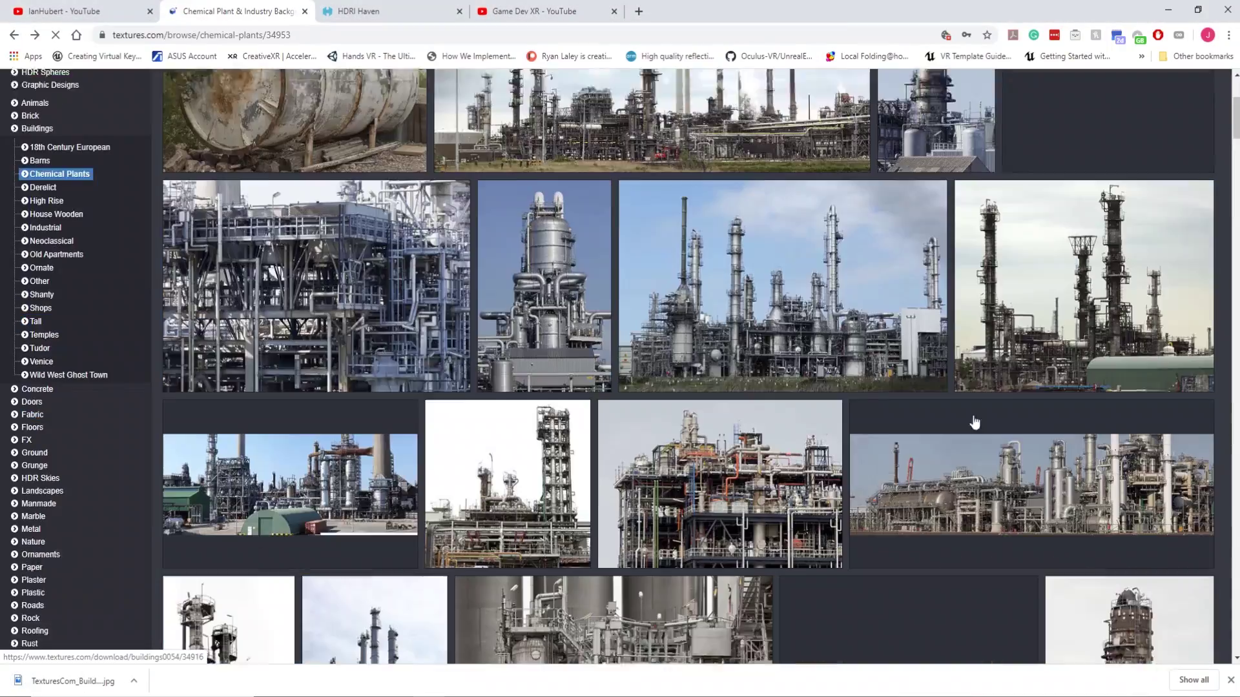
Resize the first factory photo and stretch the refinery photo across the canvas below it
scroll(620, 362, down, 5)
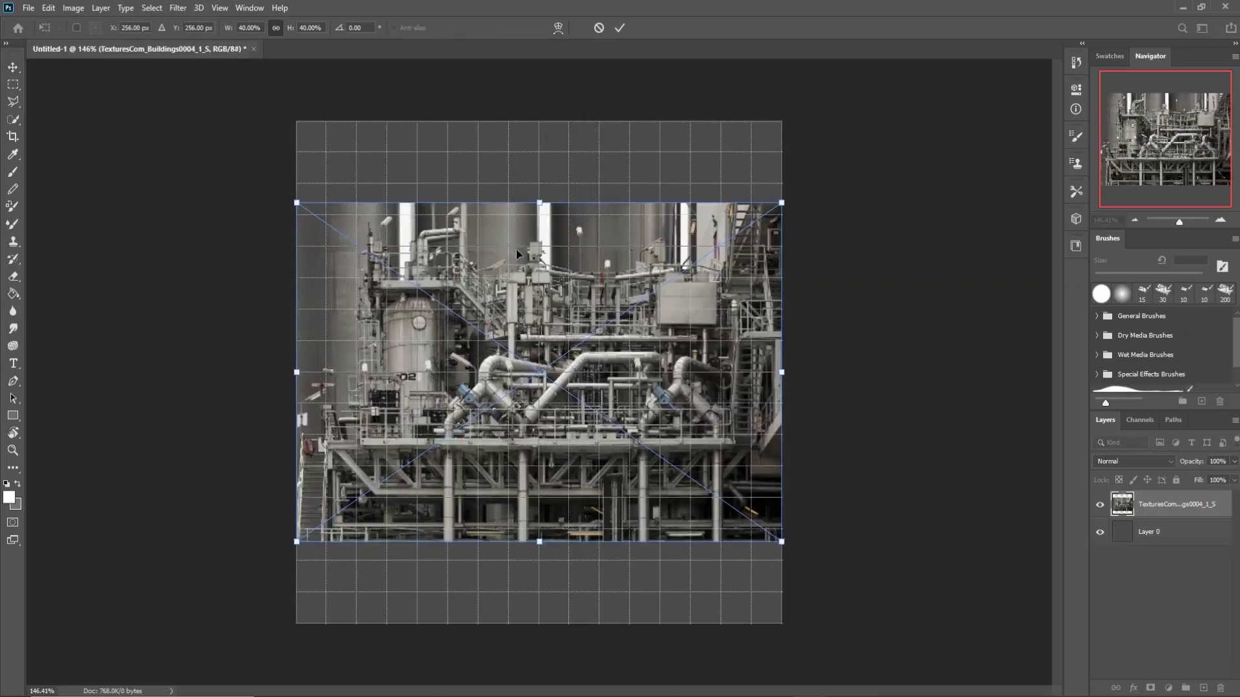
drag(782, 543, 568, 310)
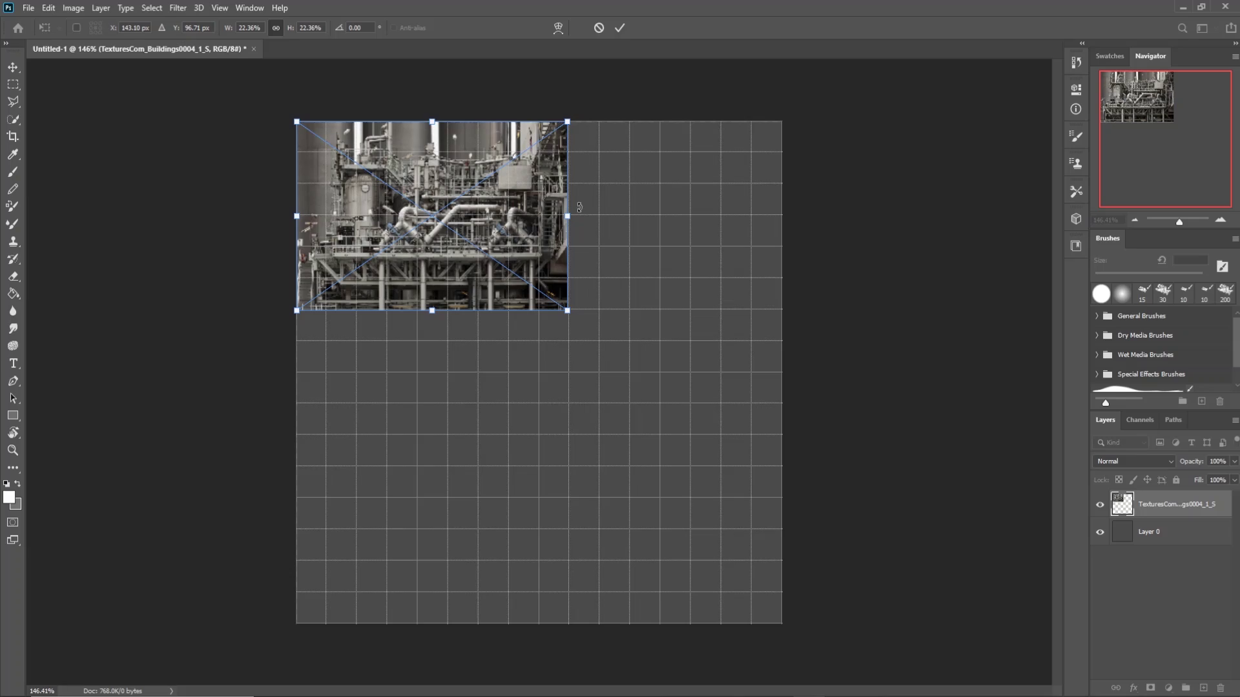
key(Return)
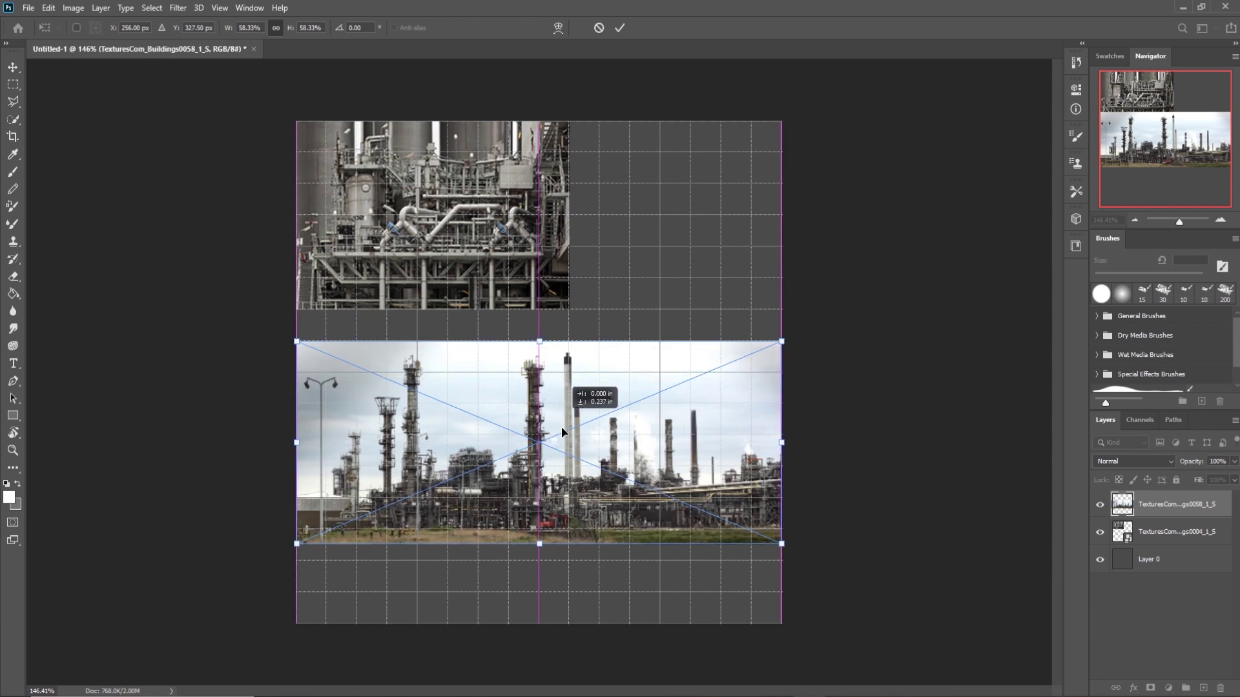
drag(579, 386, 579, 455)
drag(782, 415, 817, 404)
drag(296, 513, 245, 517)
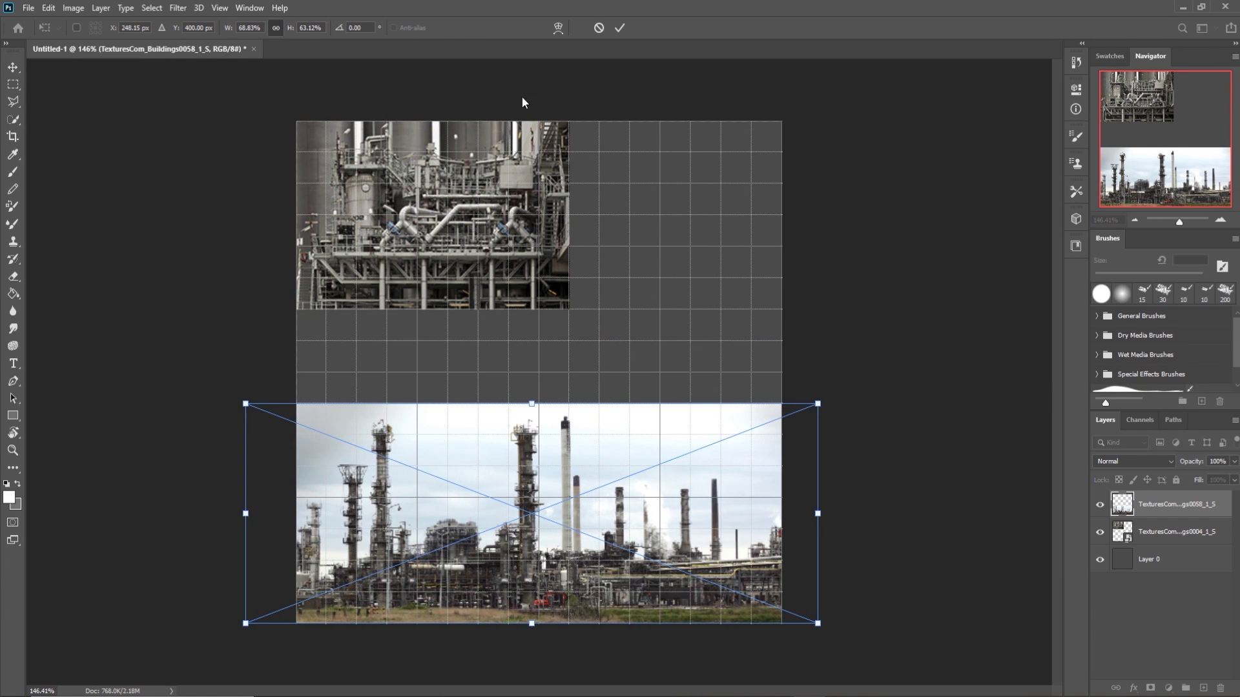
key(Return)
Shrink the silo photo and fit it beside the factory photo at the top
alt+scroll(727, 313, down, 8)
alt+scroll(747, 271, up, 8)
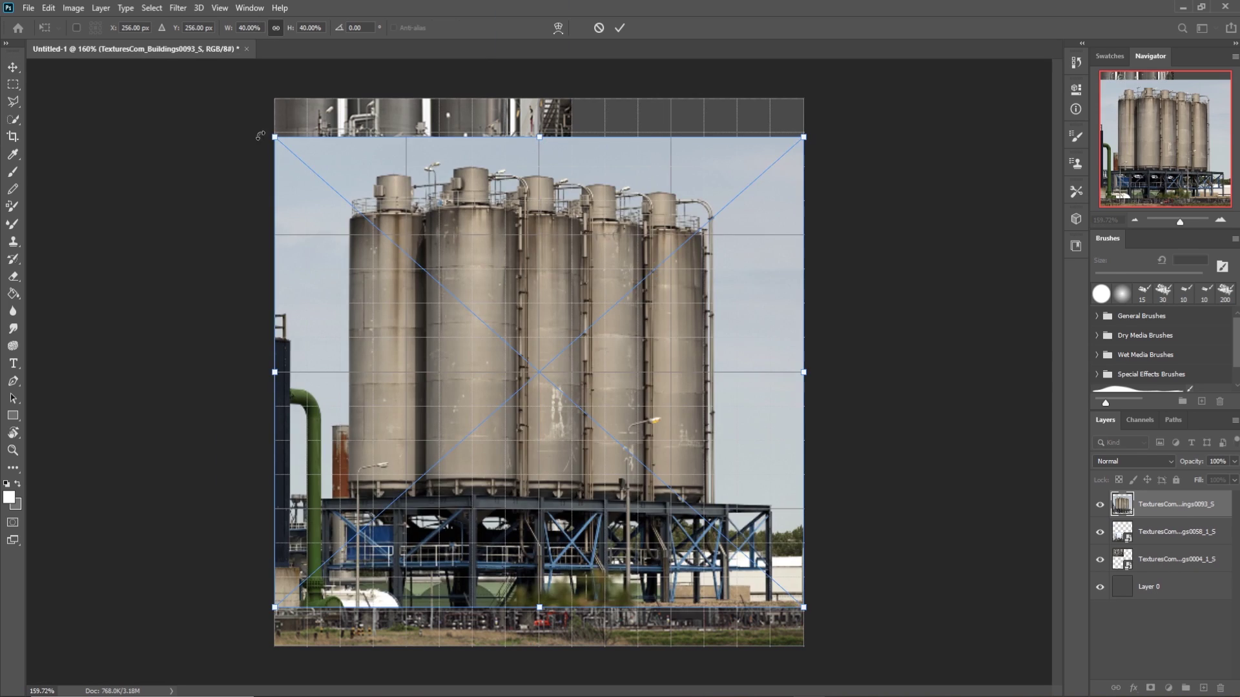
drag(273, 646, 572, 337)
key(Return)
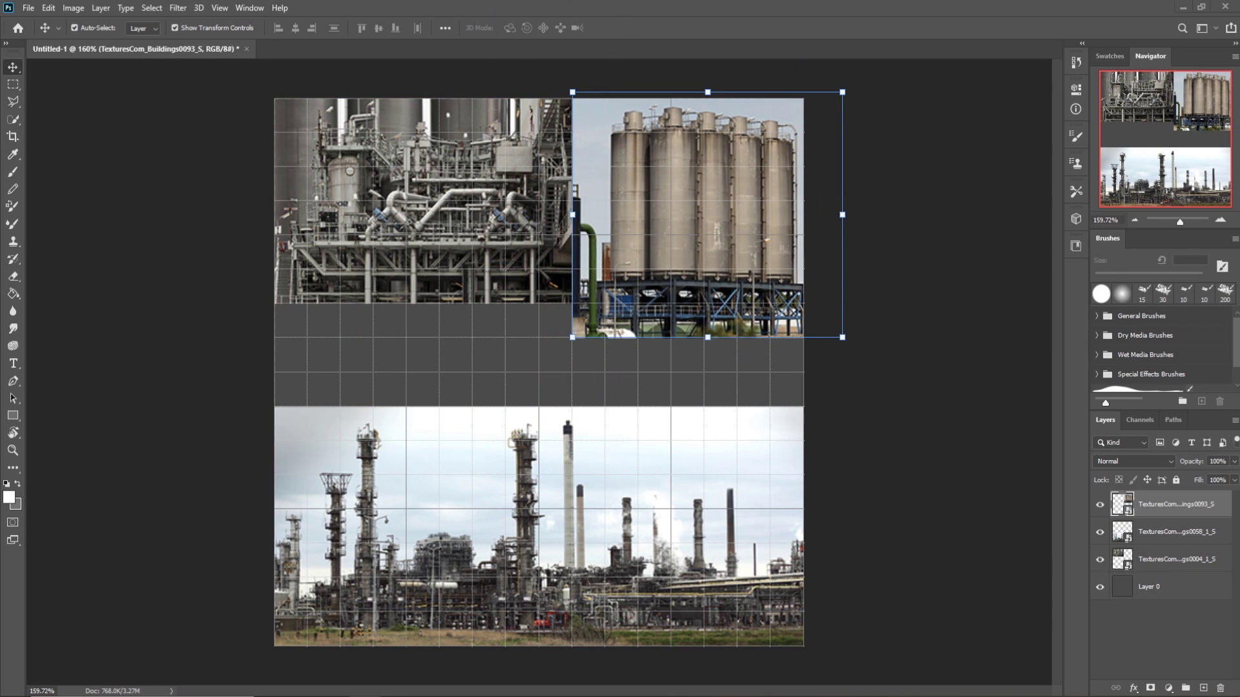
drag(684, 232, 683, 297)
drag(420, 194, 420, 297)
click(685, 291)
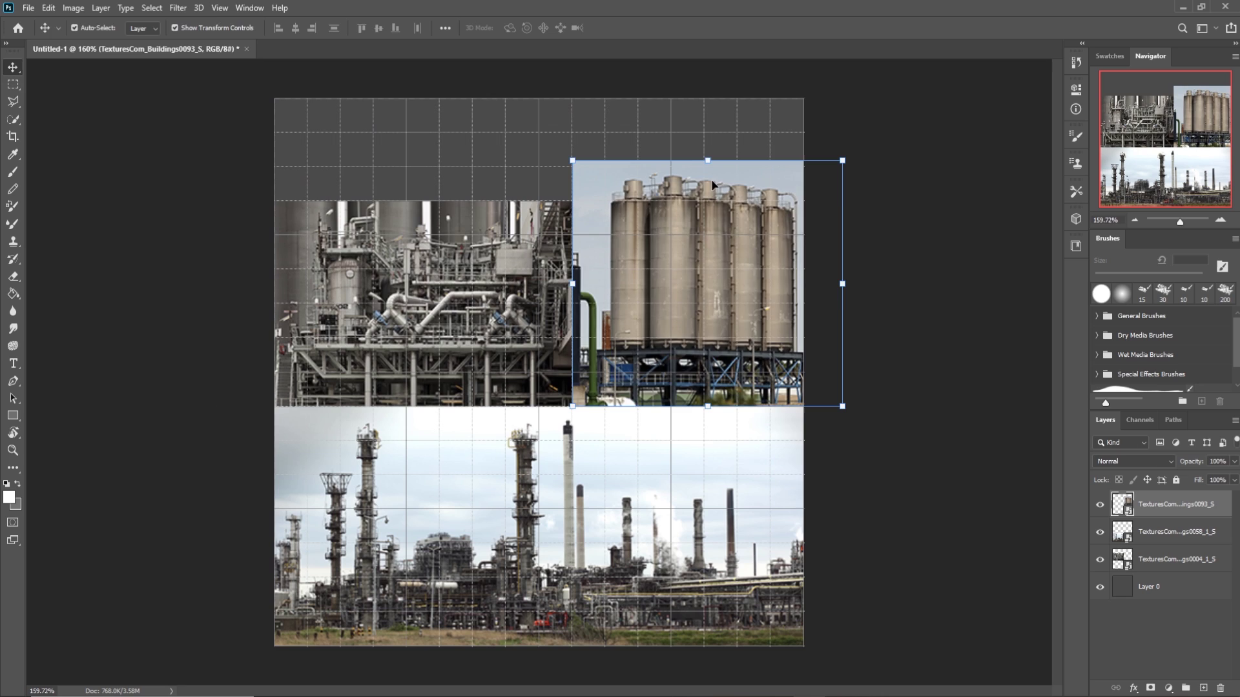
drag(572, 158, 572, 201)
key(Return)
click(671, 160)
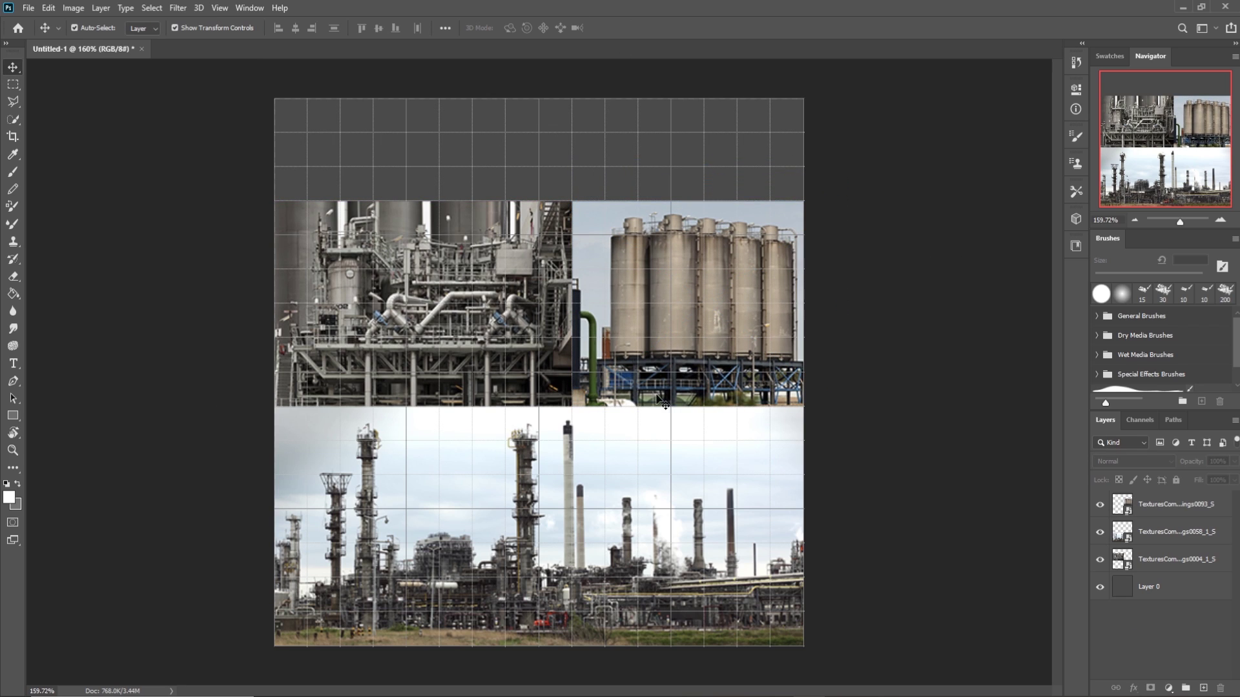
Save the collage as PNG T_ChemicalPlant_Base in G:\Youtube\Challenges\Textures
click(29, 8)
click(59, 182)
click(349, 532)
click(168, 539)
click(62, 421)
double_click(163, 450)
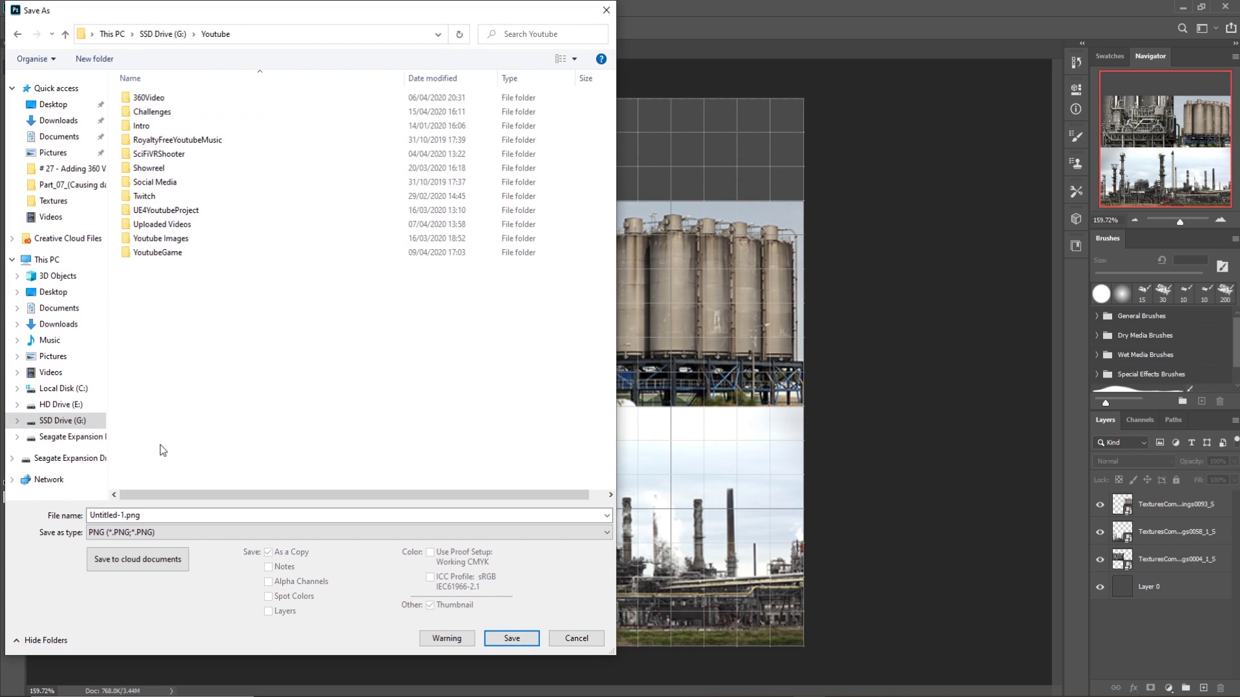
double_click(152, 112)
double_click(133, 125)
text(T_ChemicalPlant)
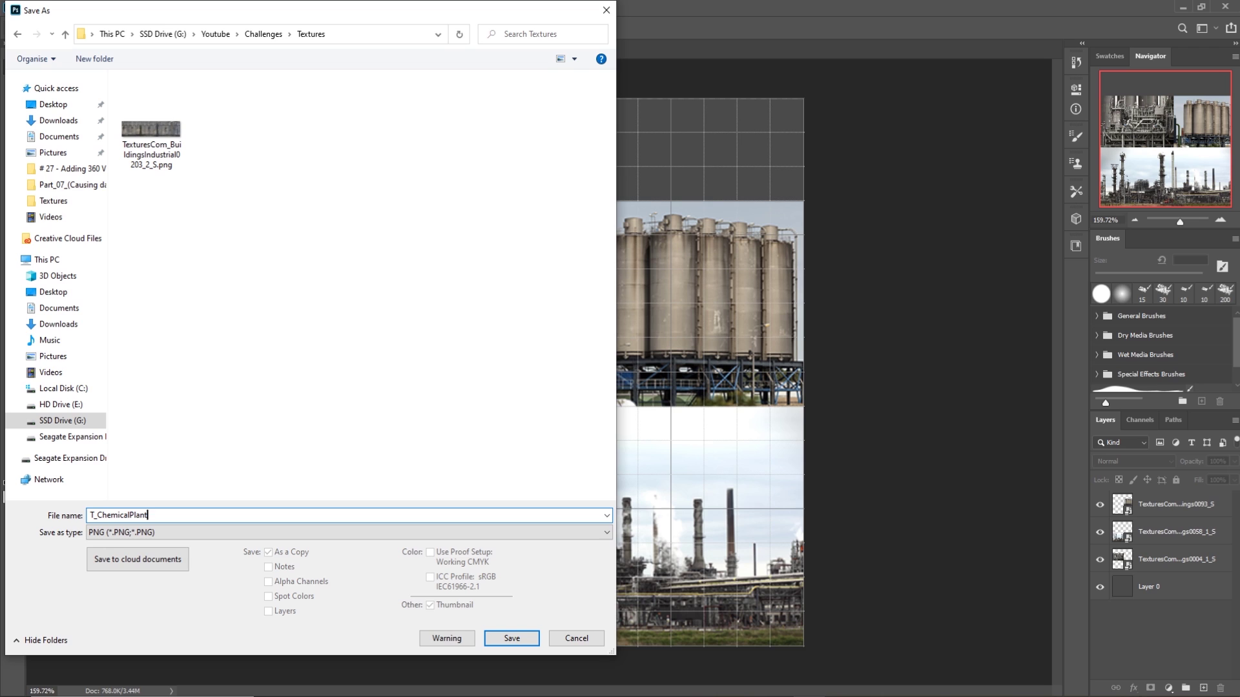
text(_Base)
key(Return)
key(Return)
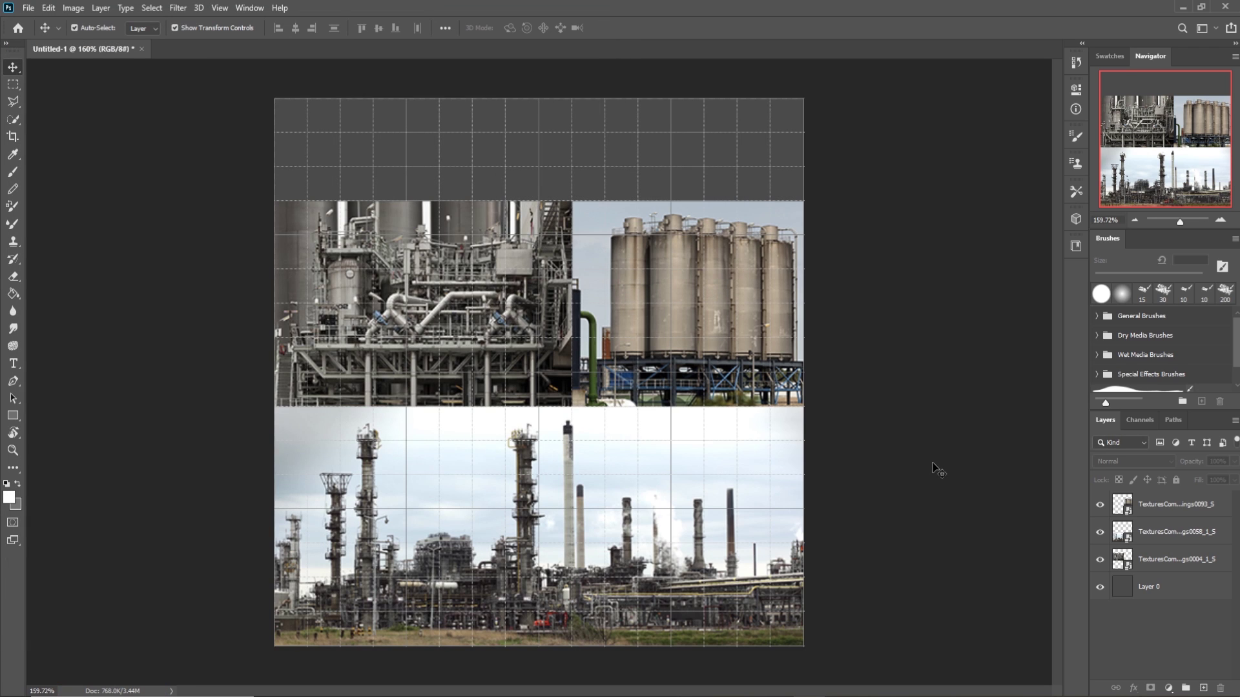
Create a new blank document, fit it in view and show the grid
right_click(231, 50)
click(258, 126)
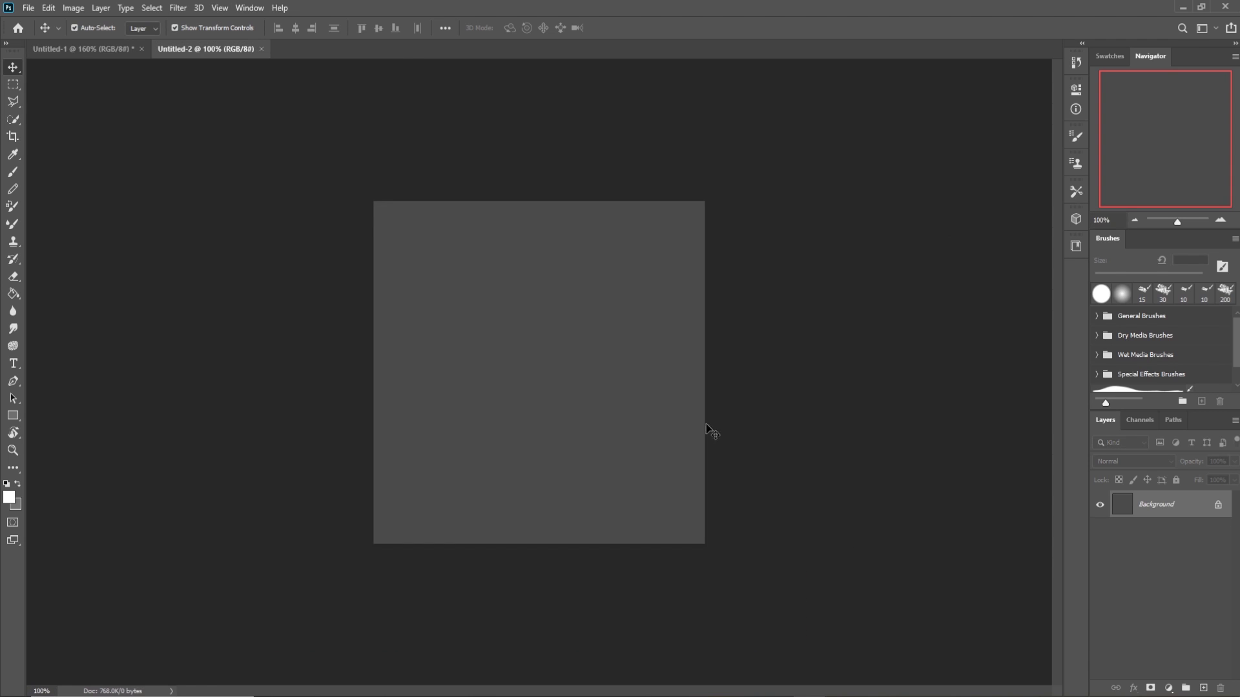
key(ctrl+0)
key(ctrl+apostrophe)
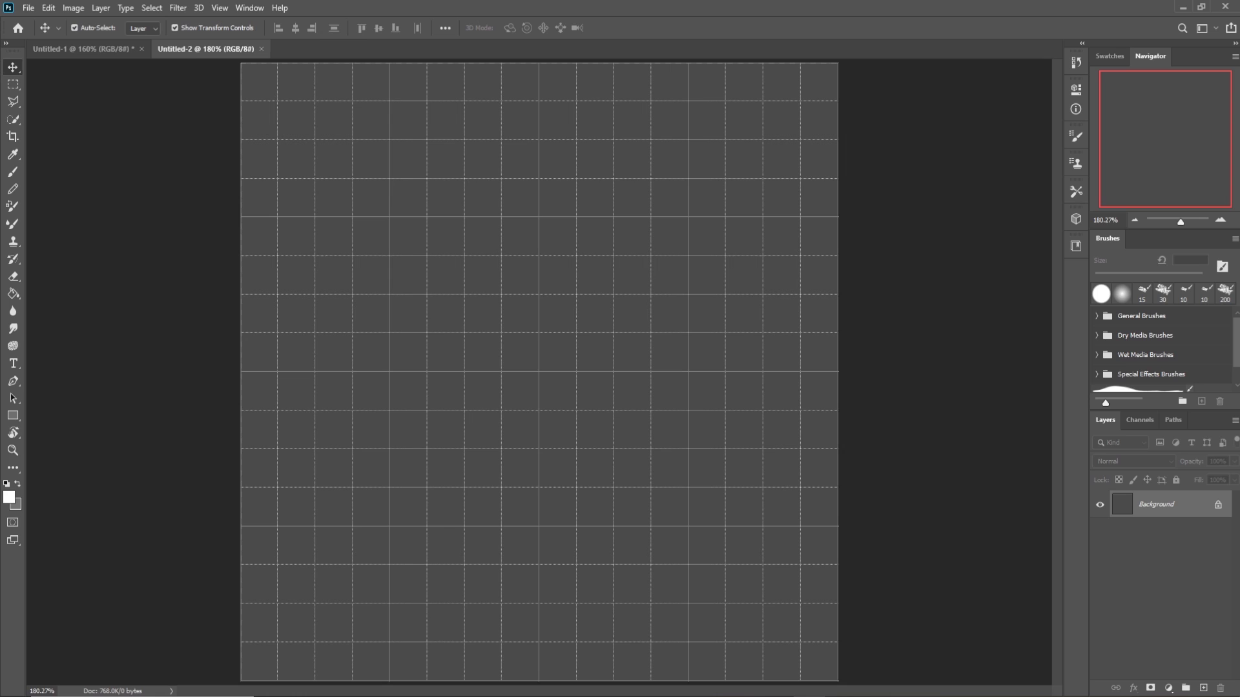
Place the brick wall texture at the canvas bottom and delete its top strip
drag(838, 169, 838, 282)
click(13, 101)
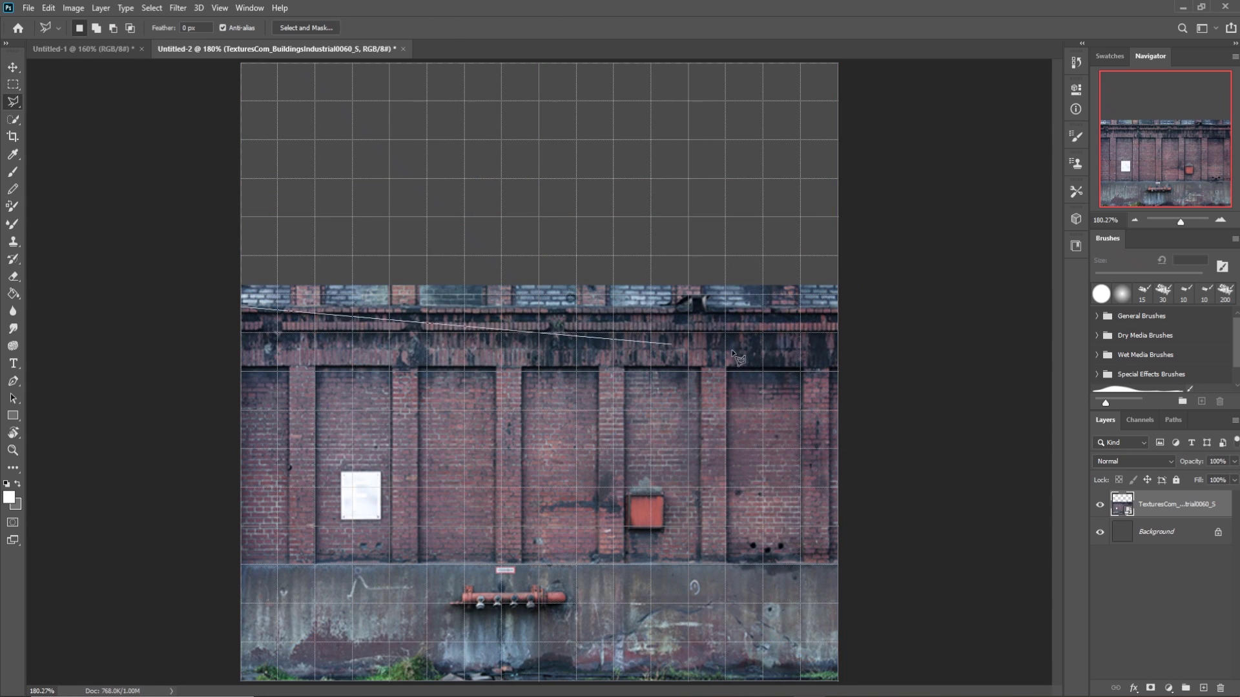
click(230, 308)
click(854, 308)
click(854, 269)
click(226, 222)
click(230, 309)
key(Delete)
key(Return)
key(Delete)
key(ctrl+d)
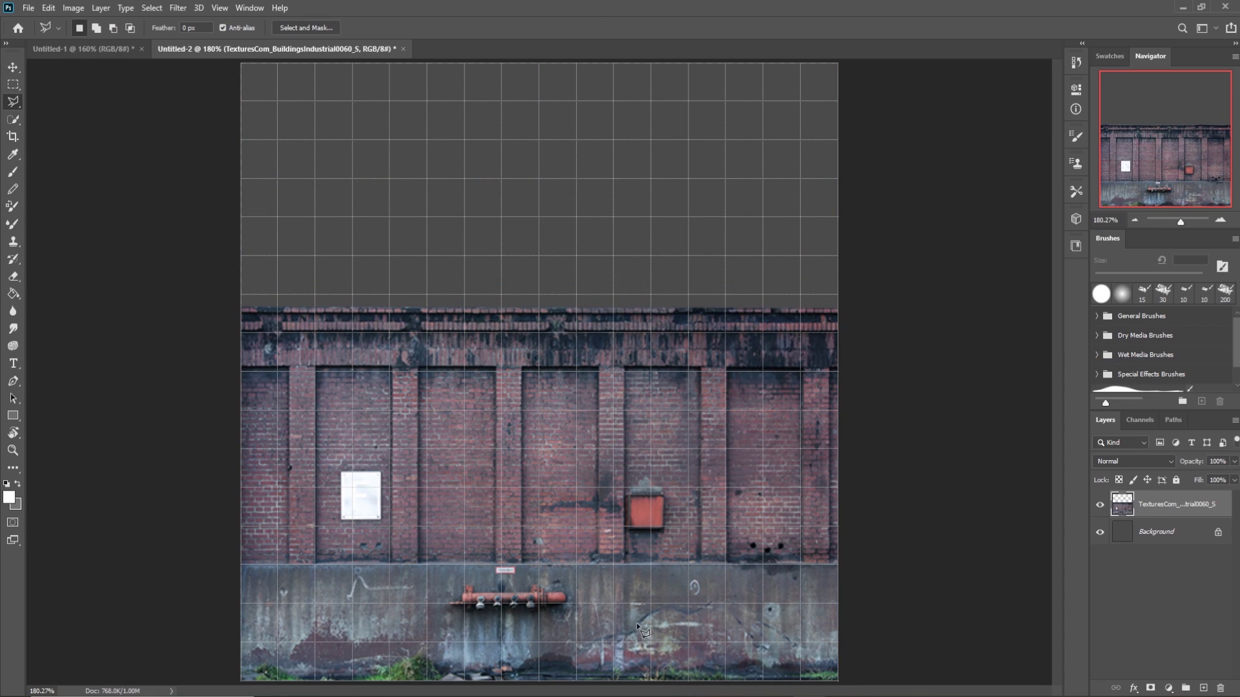
Scale the brick wall to about 81% and move it to the bottom-left
key(ctrl+t)
drag(838, 306, 776, 380)
drag(502, 480, 482, 479)
drag(671, 411, 725, 372)
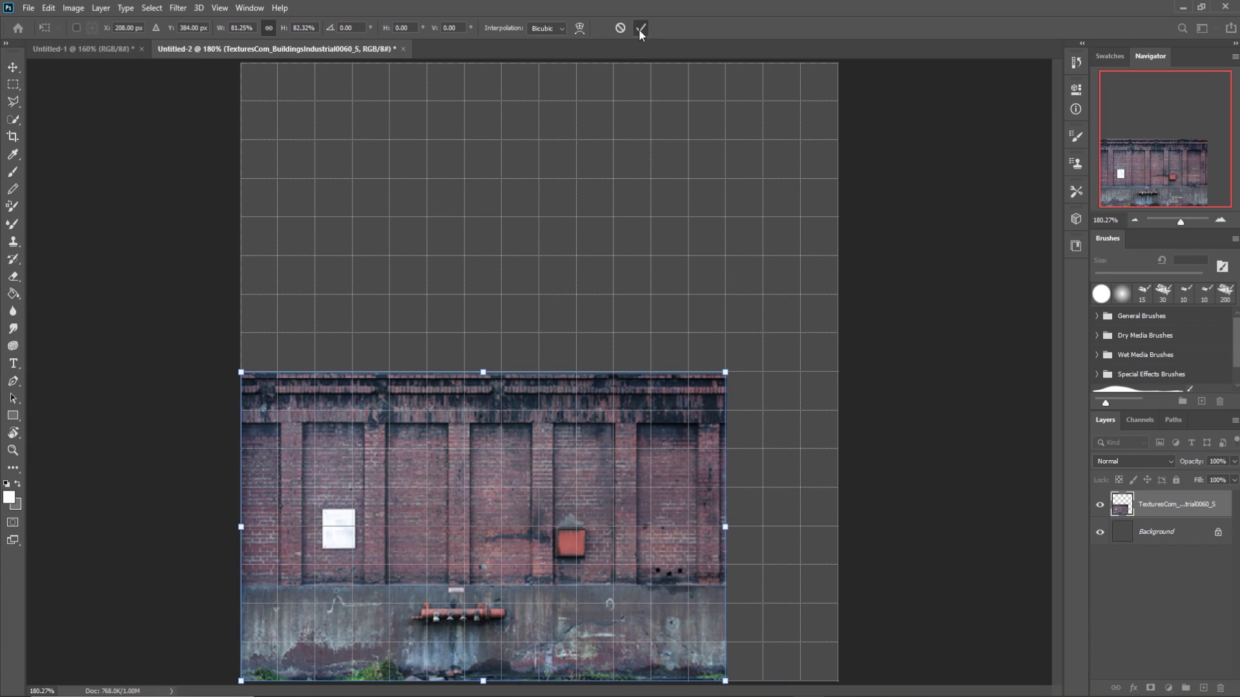
click(640, 28)
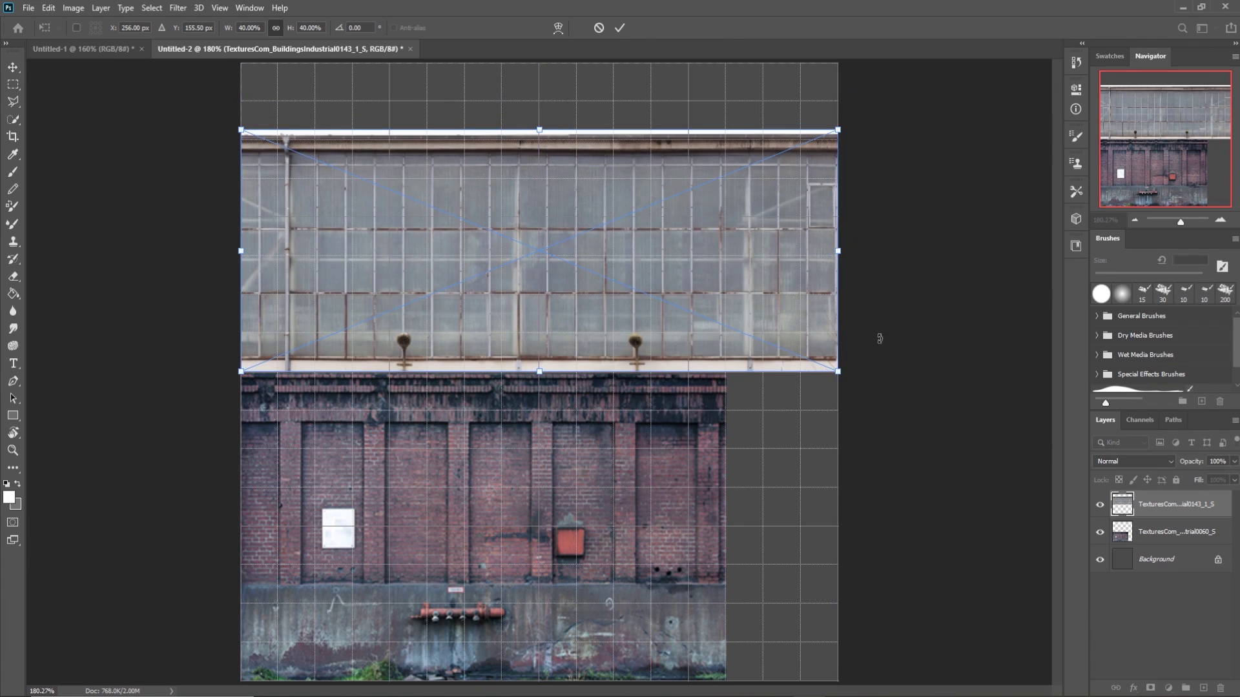
Narrow the glass window strip and shrink the brick wall to about 78%
alt+scroll(880, 337, down, 1)
drag(789, 172, 601, 244)
click(620, 28)
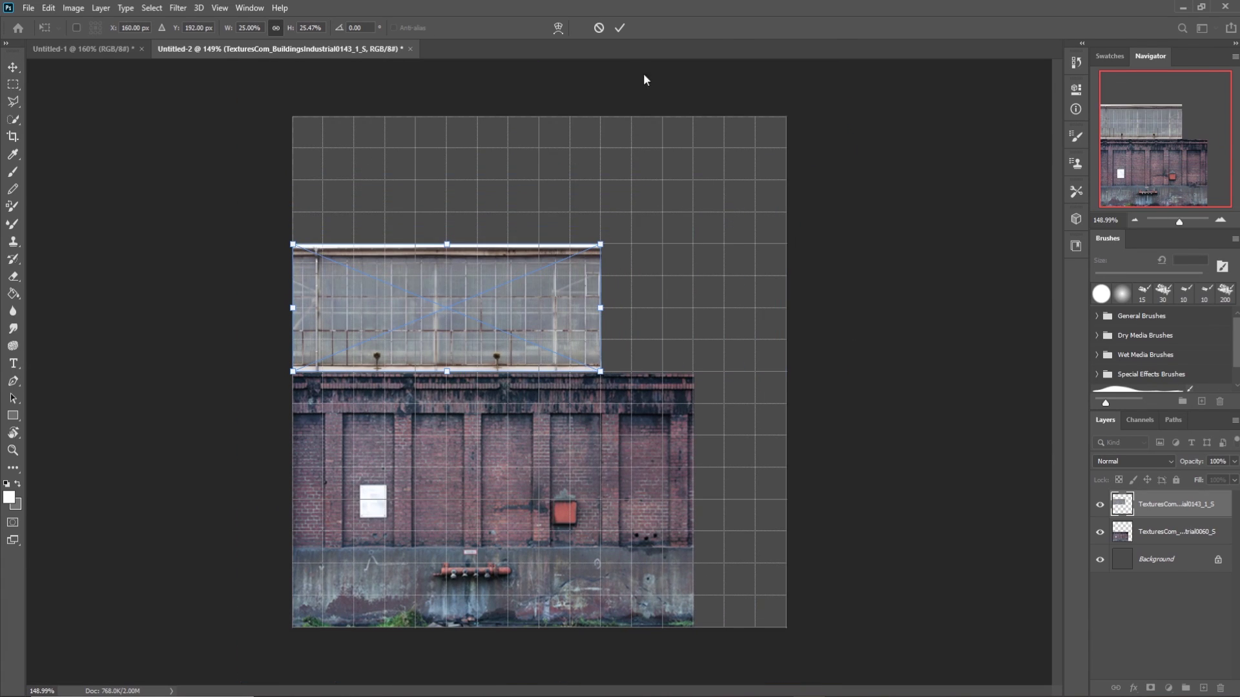
key(alt+bracketleft)
key(ctrl+t)
drag(693, 373, 604, 428)
drag(604, 528, 600, 530)
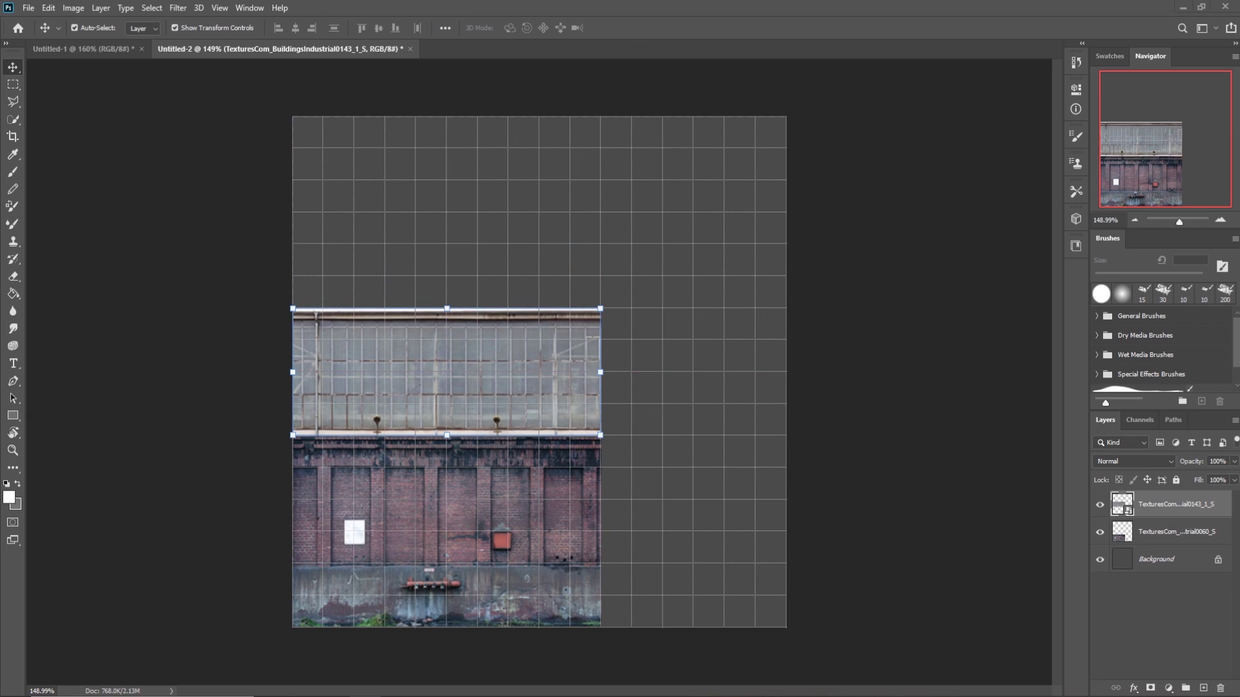
Turn the road texture upright along the right edge, keeping only a narrow strip
drag(603, 307, 833, 413)
drag(607, 362, 697, 338)
key(Return)
key(m)
drag(760, 625, 760, 625)
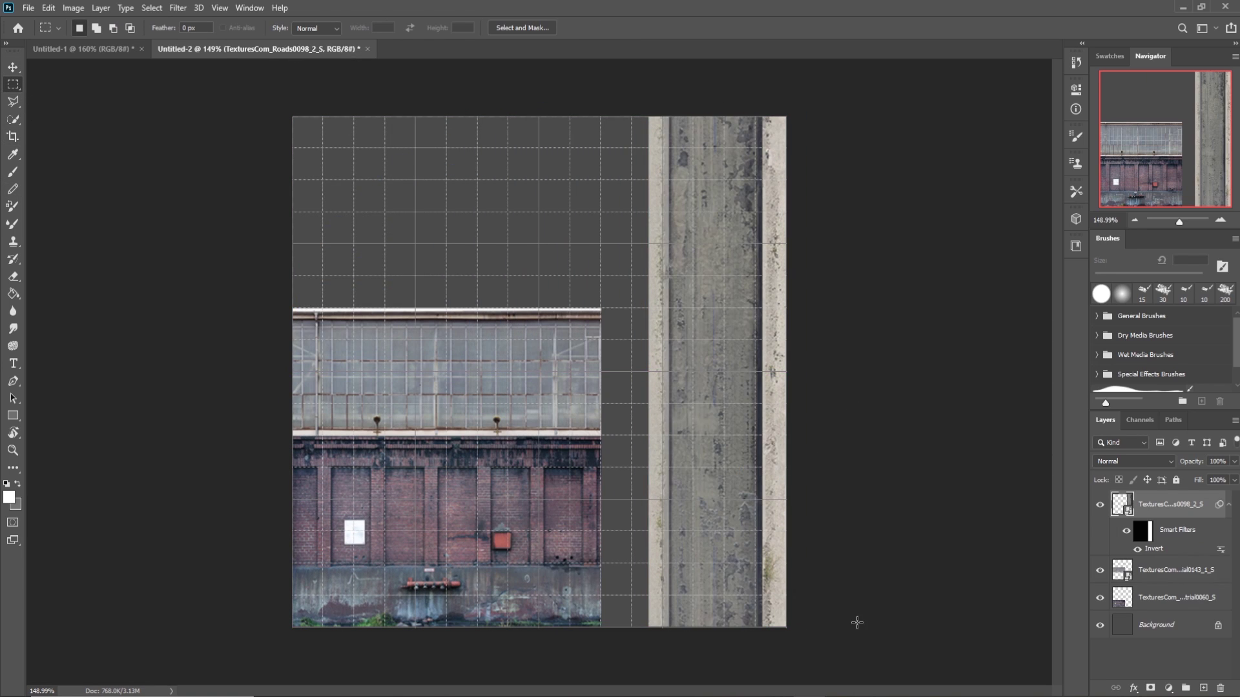
right_click(855, 622)
click(911, 401)
key(Delete)
key(ctrl+t)
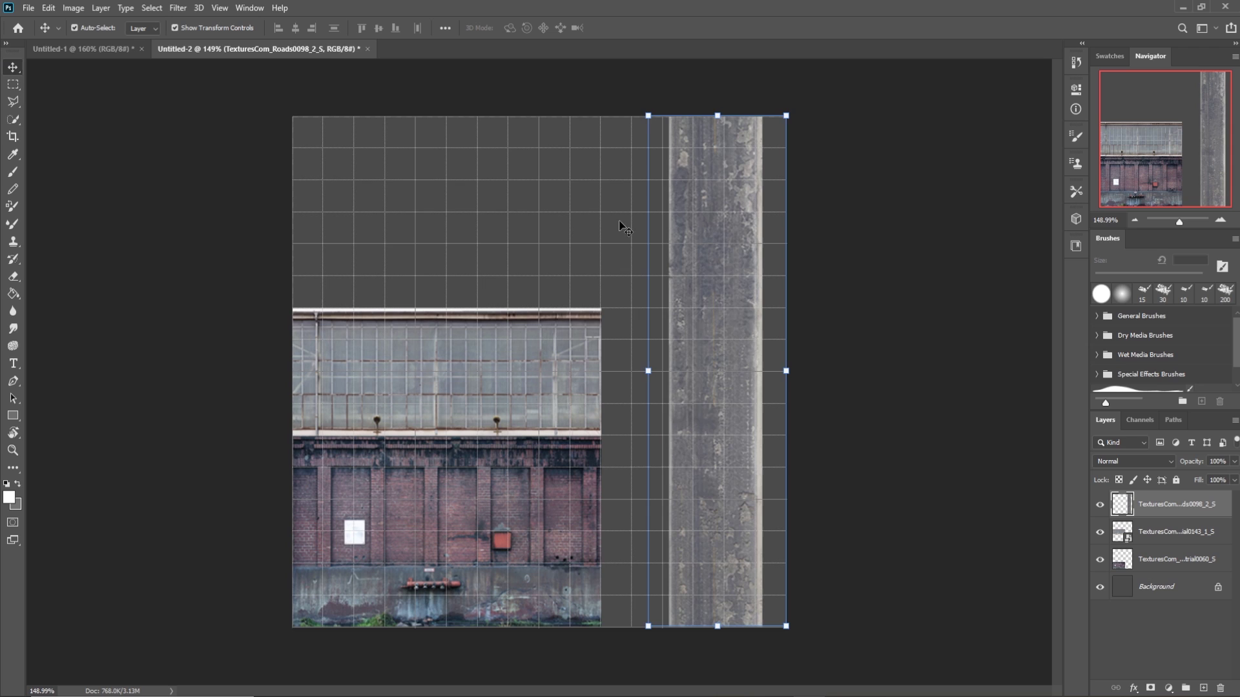
drag(724, 235, 747, 235)
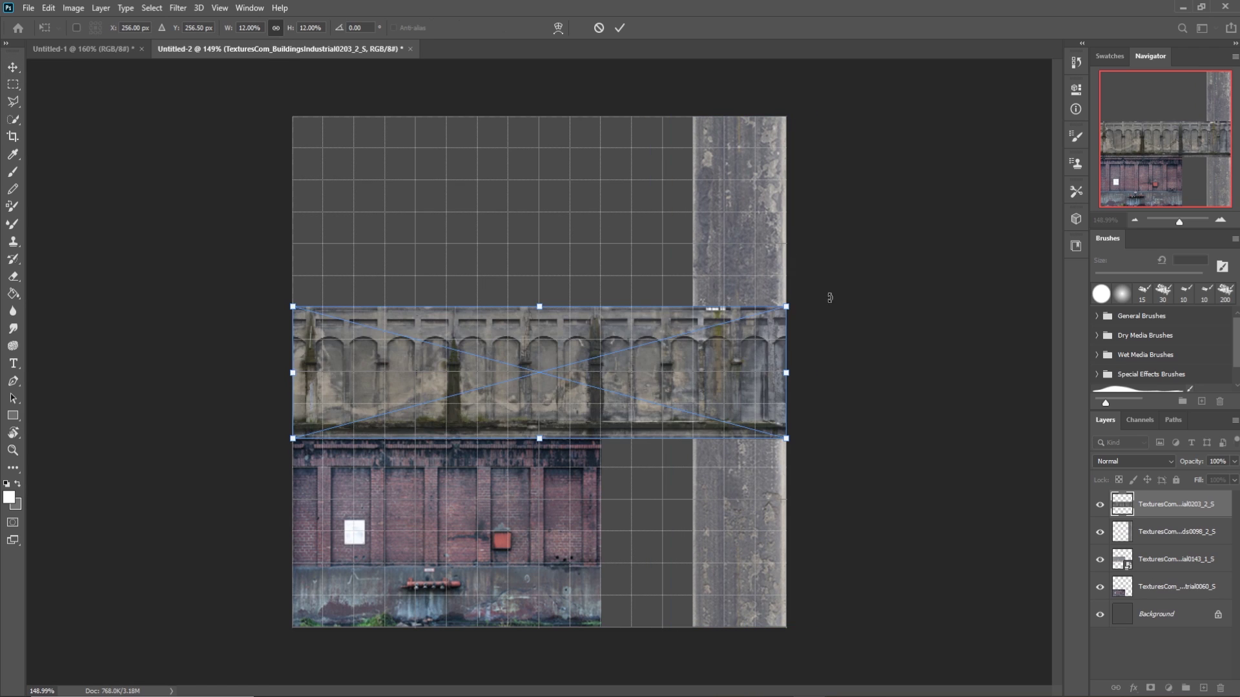
Stand the arches texture upright beside the road column
drag(829, 297, 652, 207)
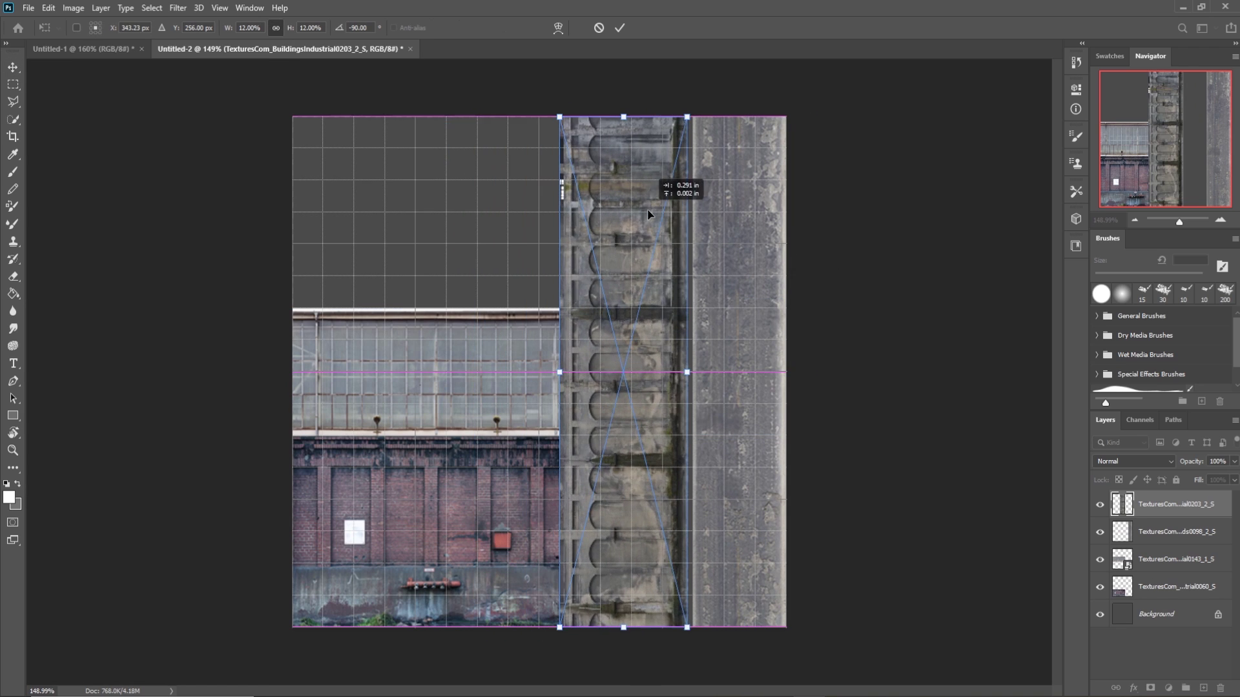
click(619, 27)
key(ctrl+t)
key(Return)
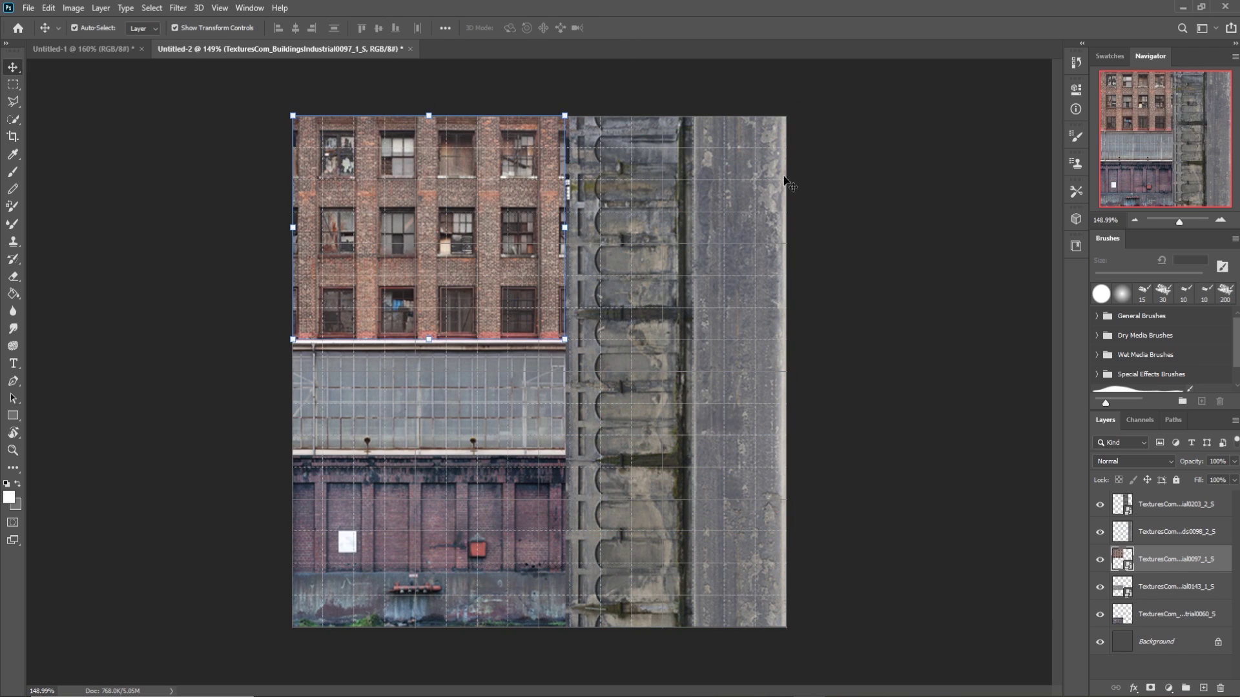
Save the atlas as T_Buildings_Basecolour.png in the Textures folder
key(Return)
click(29, 8)
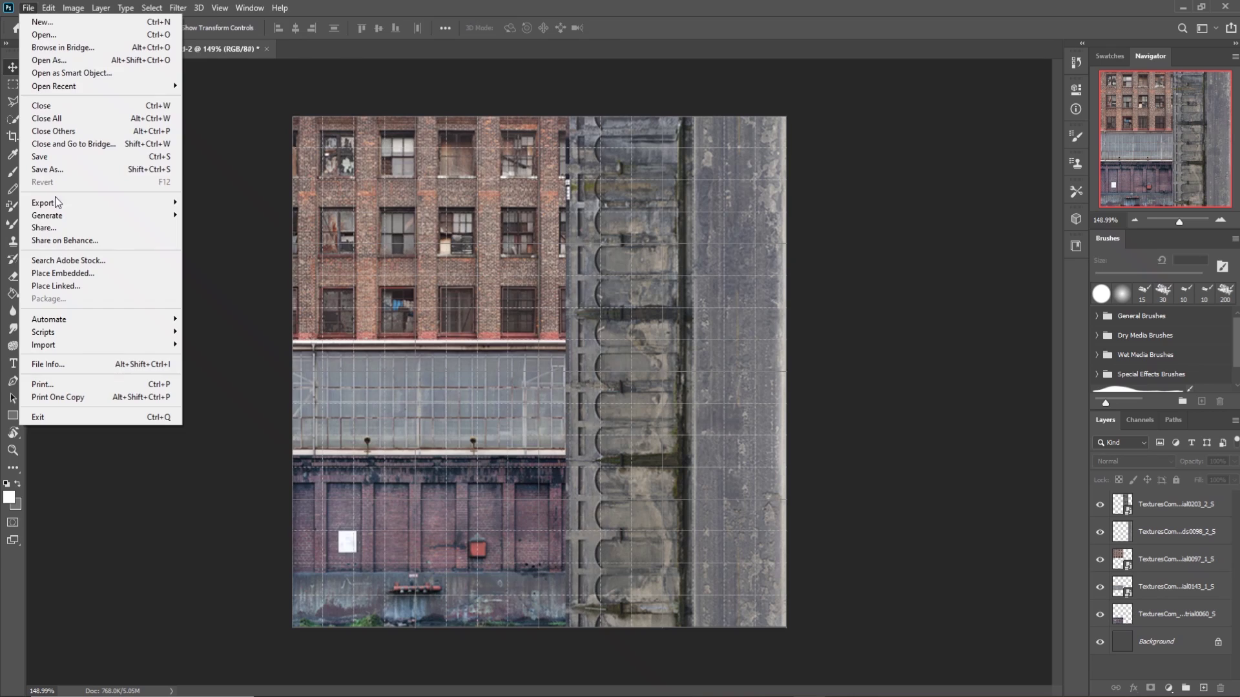
click(58, 202)
click(151, 116)
drag(148, 515, 103, 516)
text(Buil)
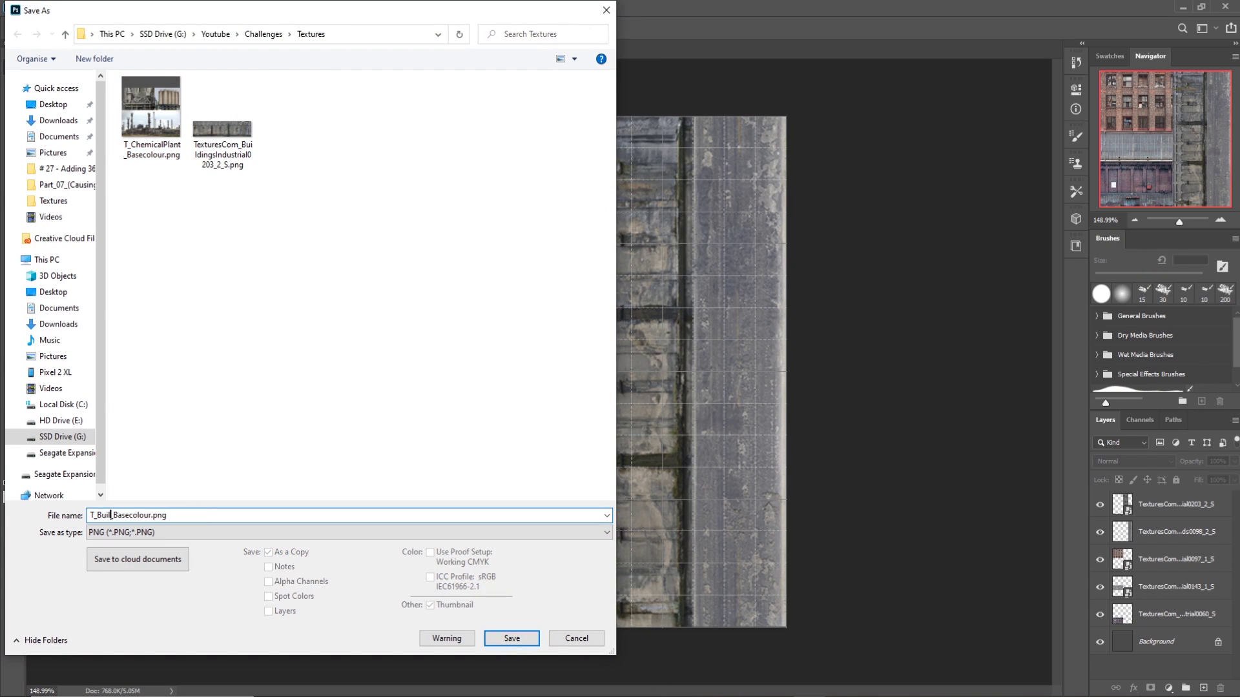
text(dings)
key(Return)
click(704, 213)
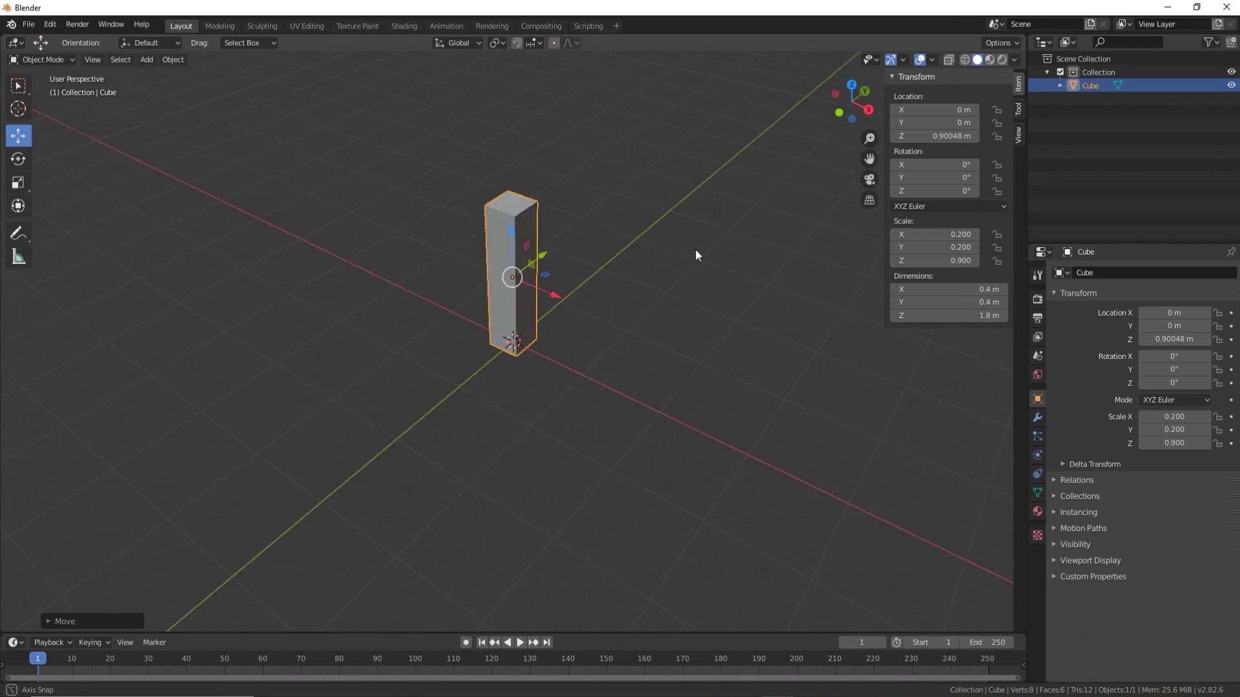
Check the post's material, then rotate the new plane 90° on Y to stand upright
click(1037, 512)
middle_drag(569, 388, 609, 390)
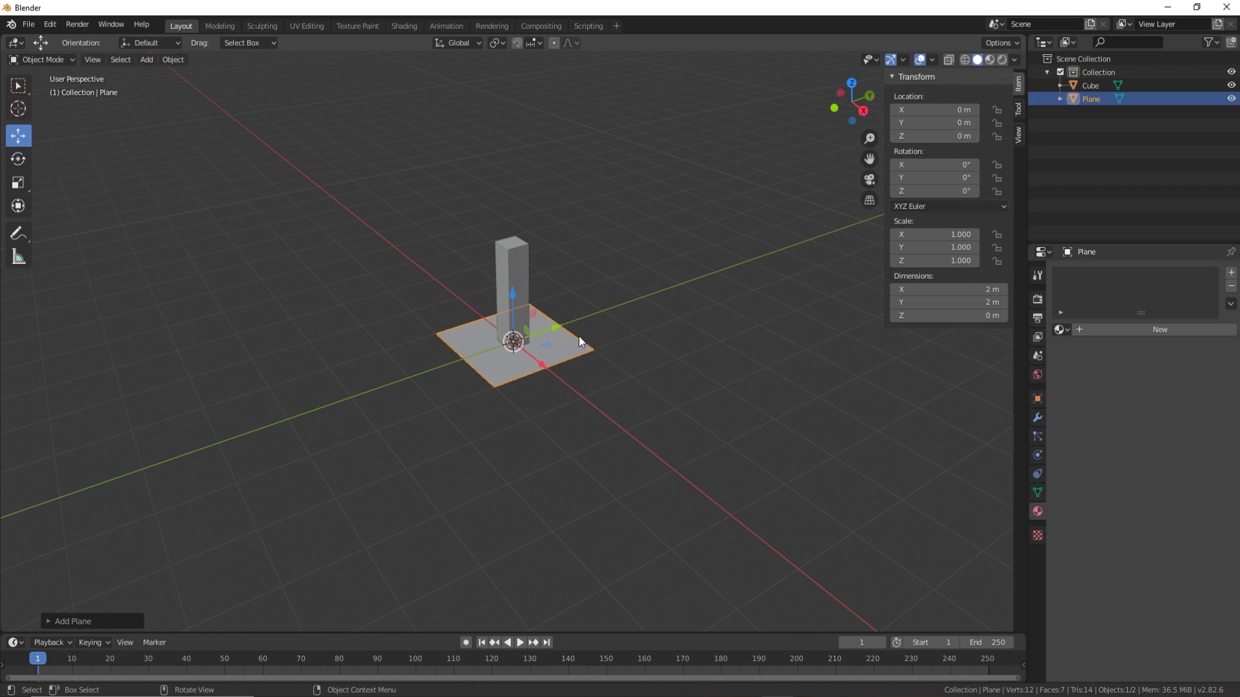
key(r)
key(y)
key(9)
key(0)
key(Return)
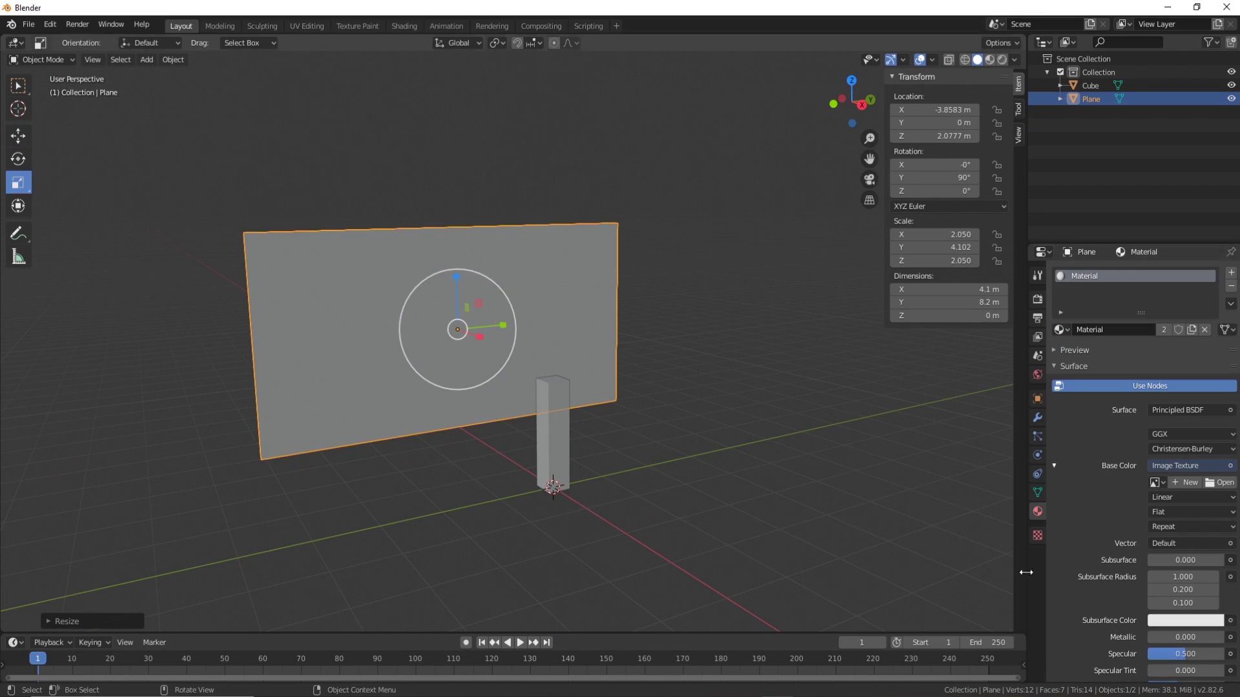
Load T_Buildings_Basecolour.png as the plane's base colour and view it in Material Preview
click(1219, 482)
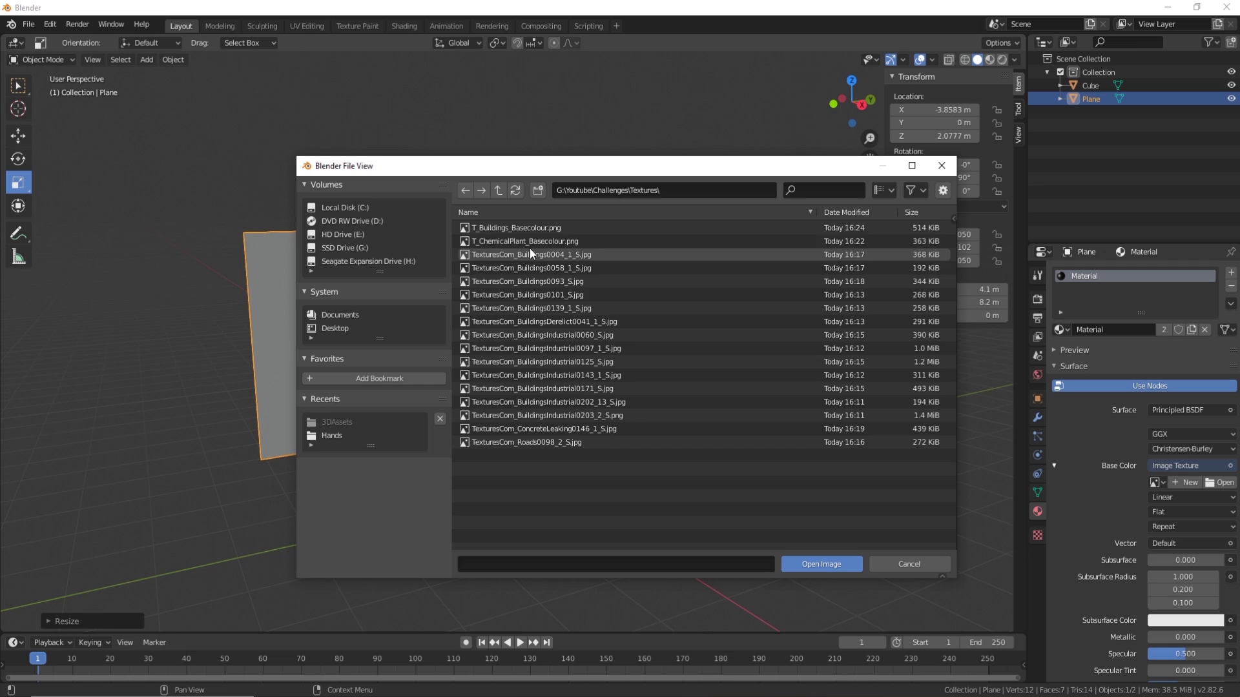
double_click(527, 228)
click(989, 59)
middle_drag(633, 323, 662, 329)
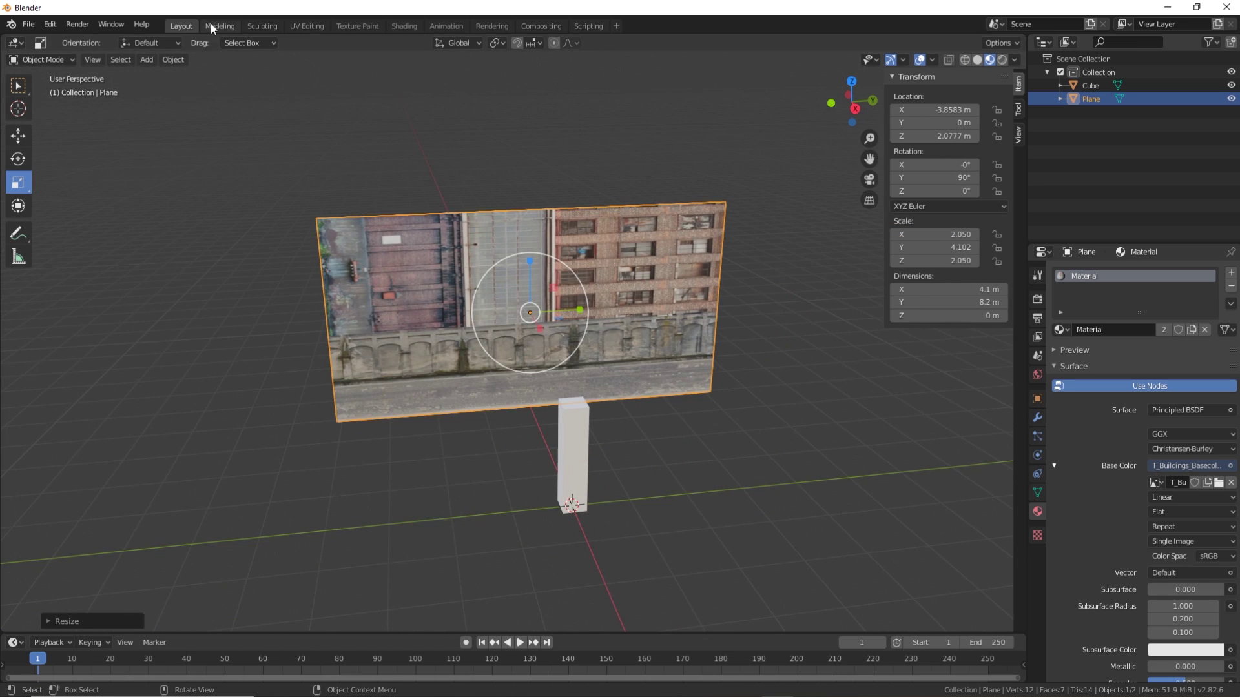
Map the plane's UVs onto the windowed brick facade, rotating them 90°
click(307, 26)
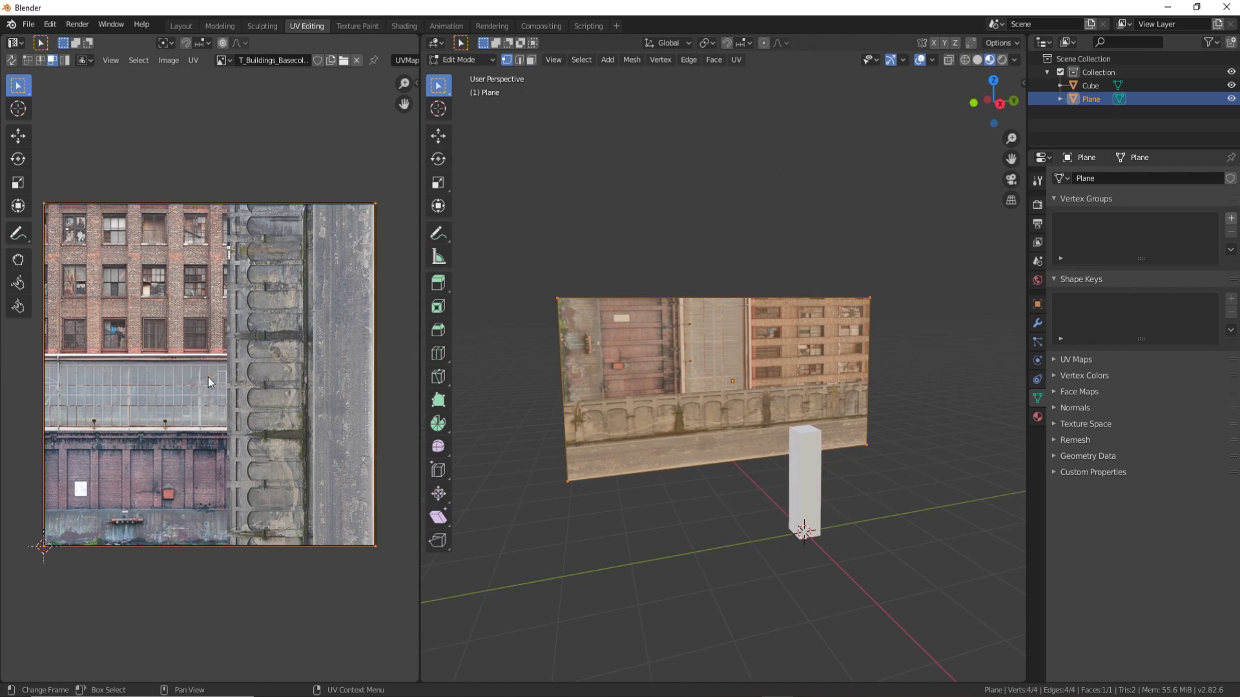
click(40, 60)
drag(375, 388, 228, 387)
drag(187, 546, 185, 355)
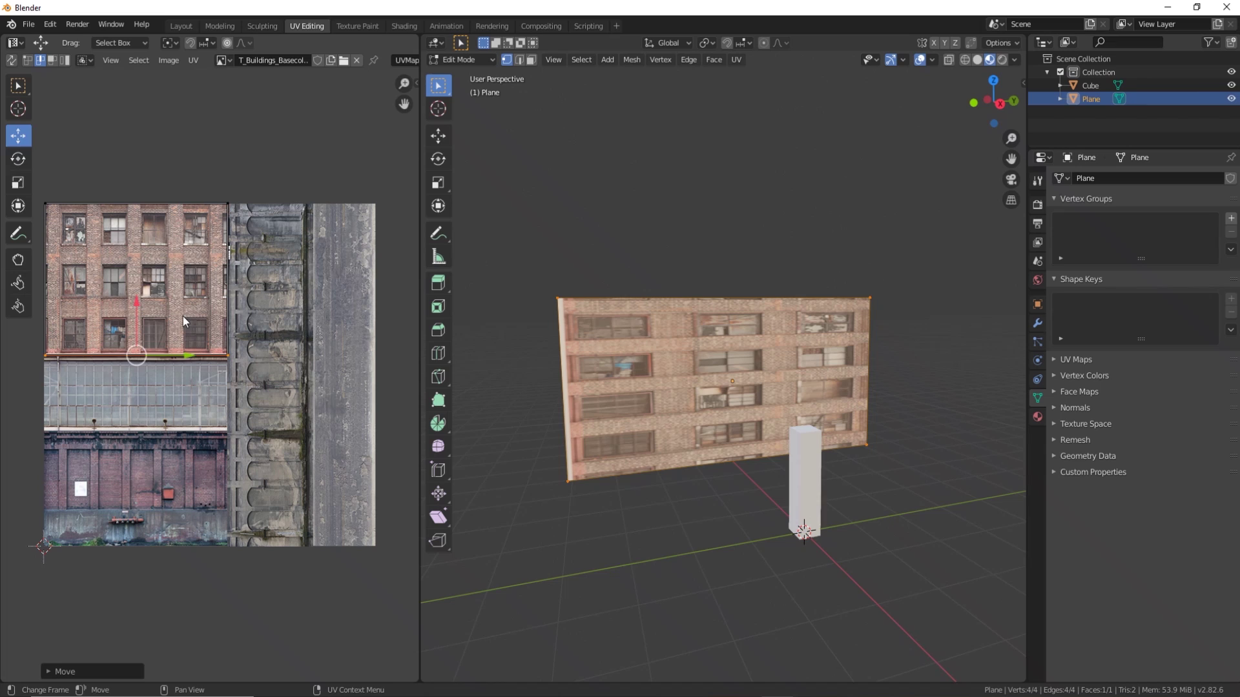
drag(103, 391, 76, 158)
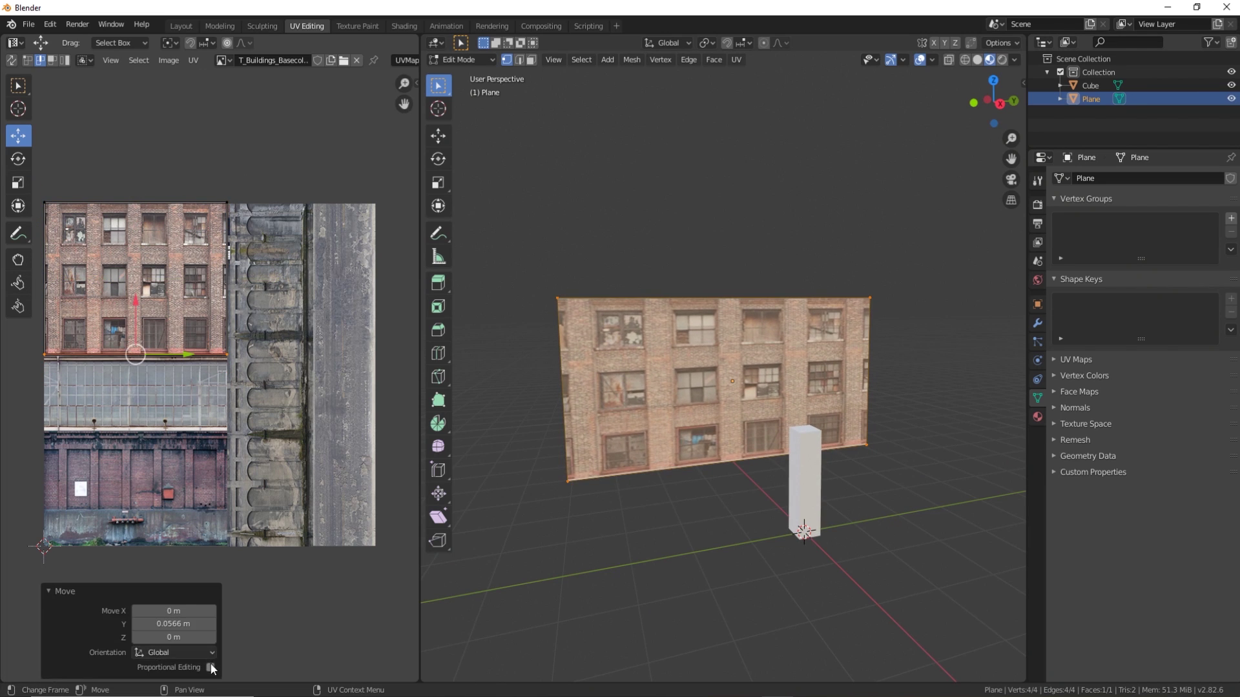
Add a horizontal loop cut across the facade plane
key(2)
click(438, 353)
middle_drag(646, 290, 600, 190)
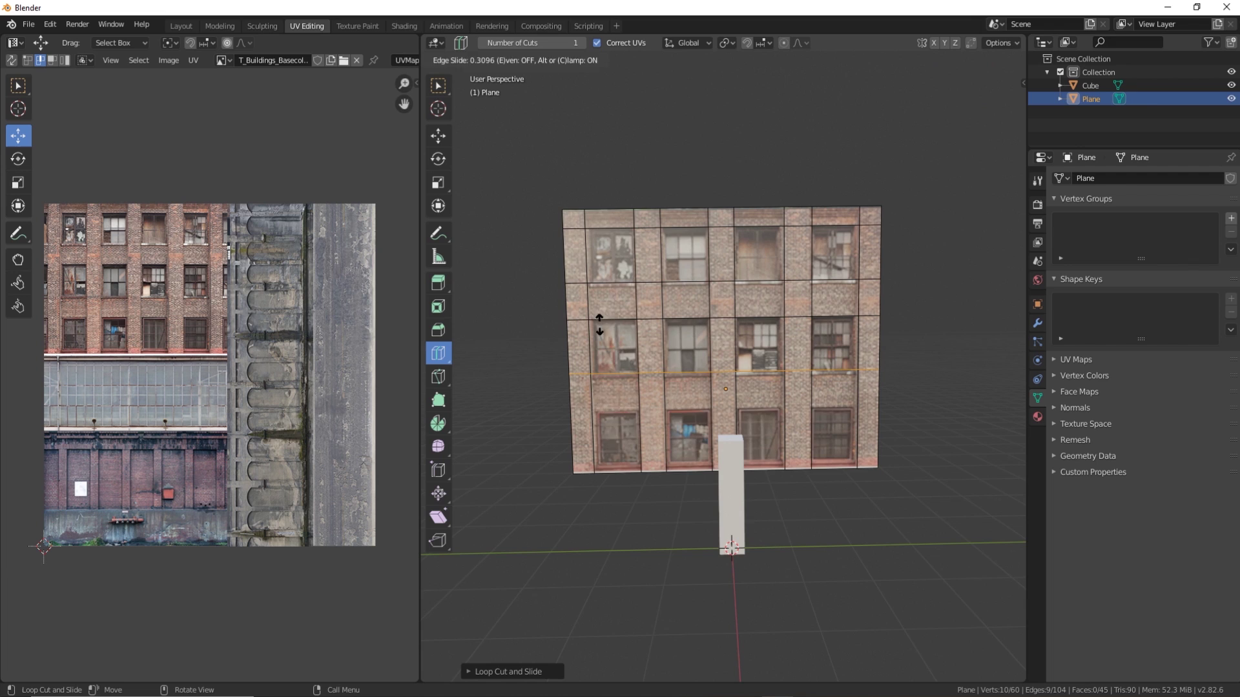
Clear the face selection and check the facade plane's material settings
middle_drag(829, 432, 620, 310)
key(alt+a)
click(1038, 417)
key(Tab)
key(Tab)
middle_drag(807, 362, 770, 335)
key(shift+space)
key(g)
Select the facade's bottom row of faces and UV-project it from the front view
alt+click(769, 335)
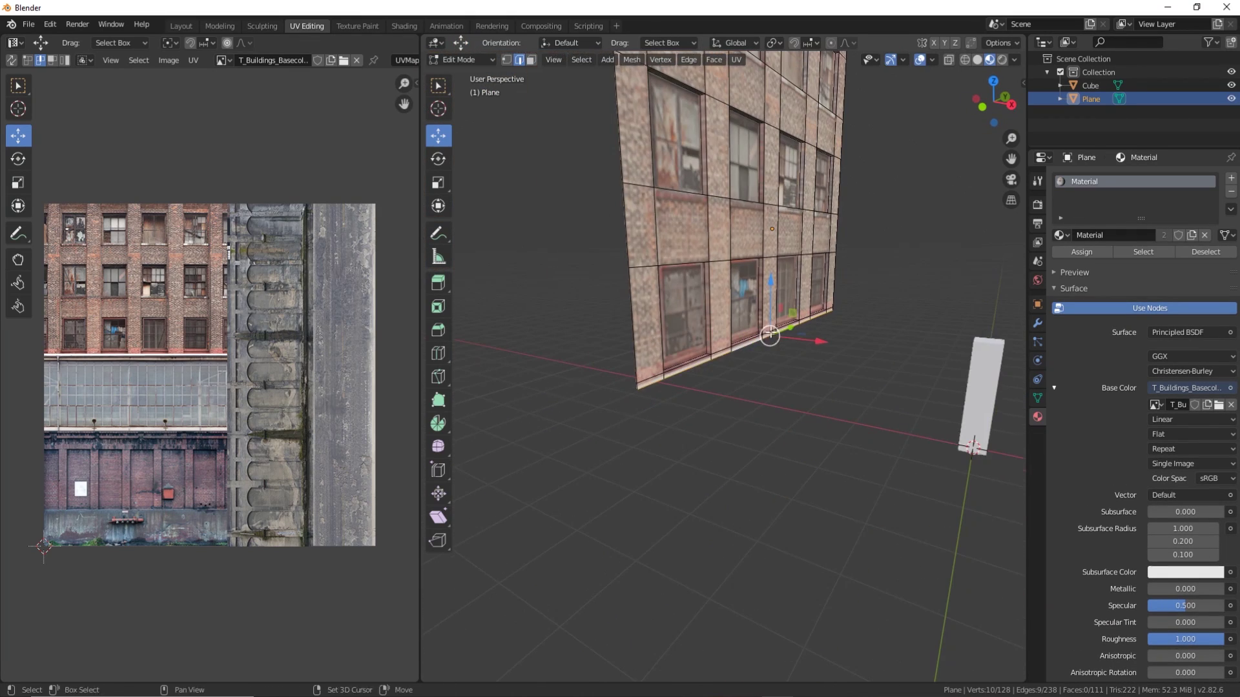
alt+click(775, 381)
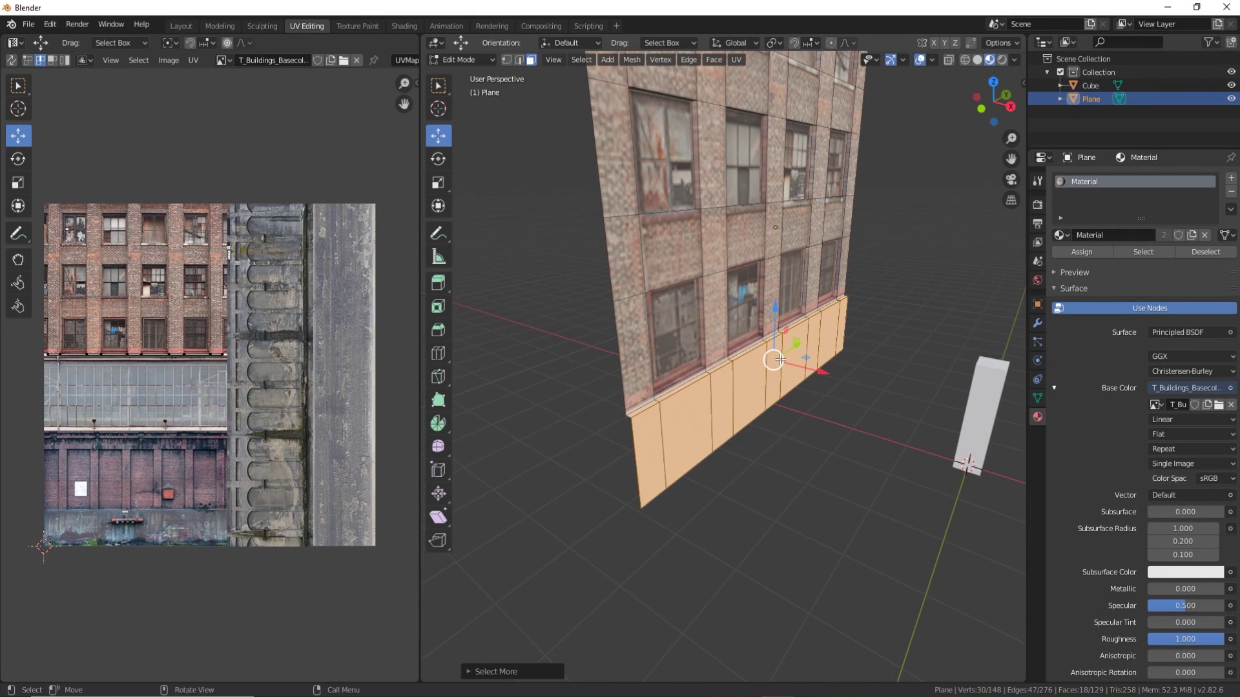
right_click(645, 387)
click(795, 380)
middle_drag(794, 380, 690, 380)
right_click(691, 380)
click(749, 377)
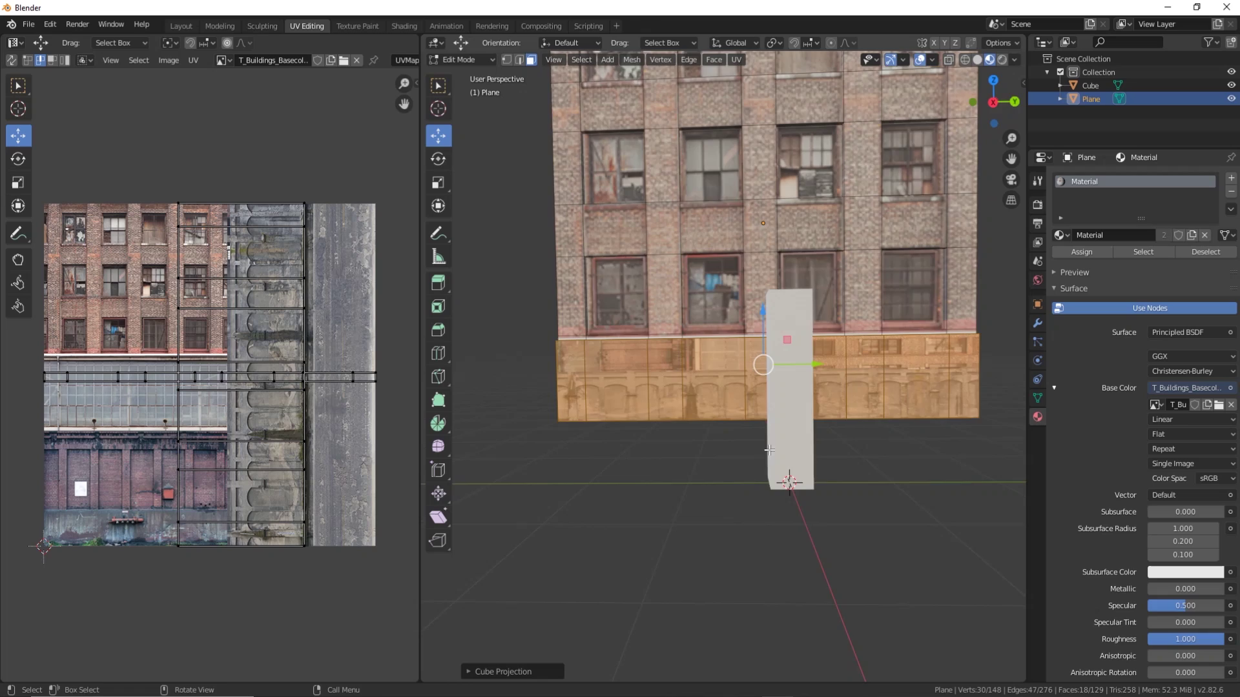
Move the bottom strip's UVs onto the arched concrete strip of the texture
middle_drag(789, 471, 646, 452)
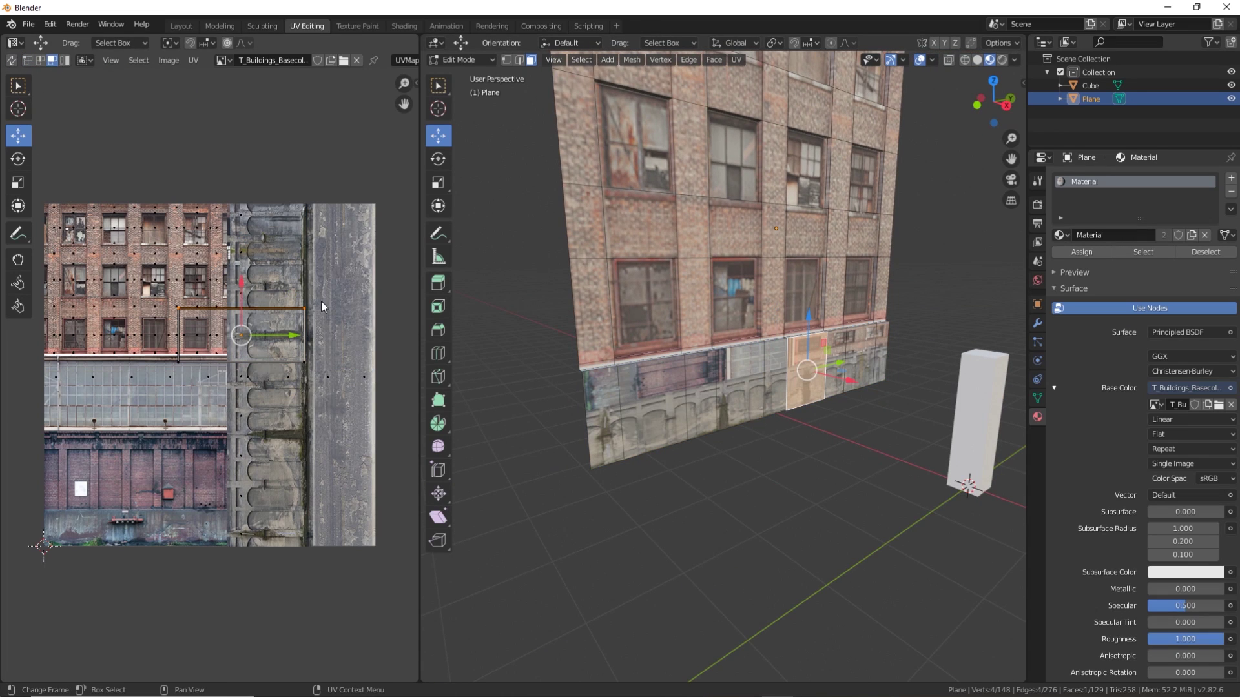
middle_drag(775, 388, 646, 387)
drag(667, 362, 869, 554)
key(ctrl+KP_Subtract)
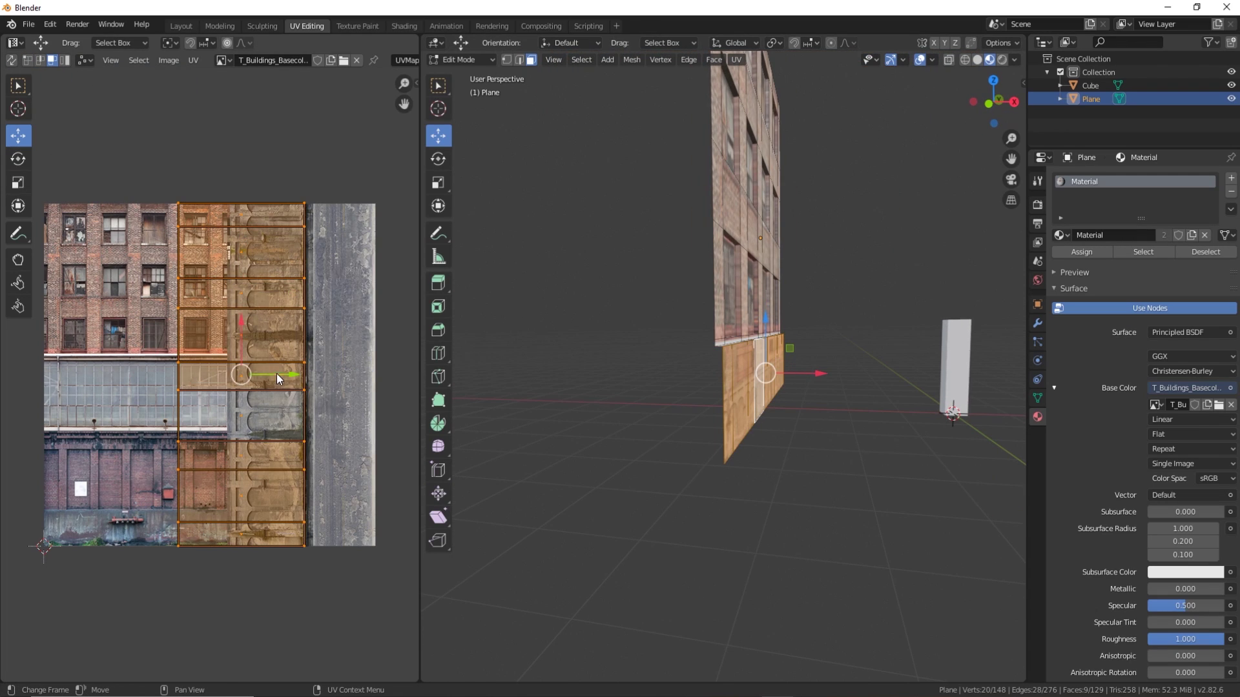
drag(277, 378, 267, 373)
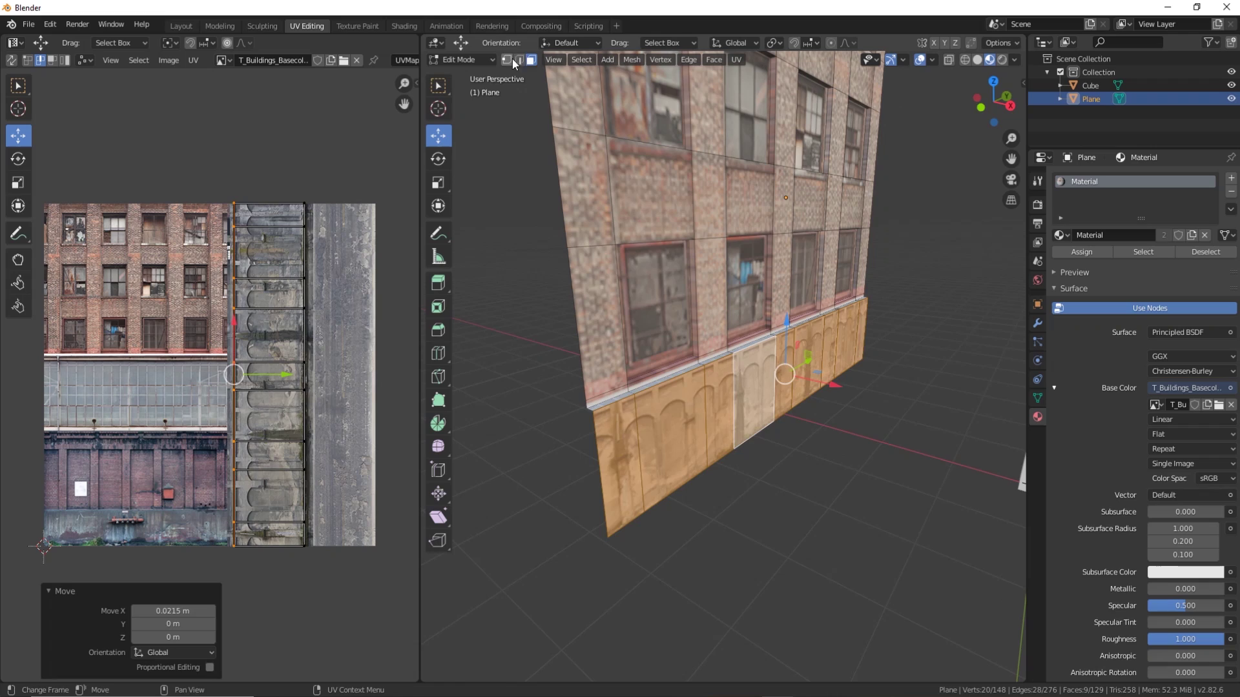
Map the ledge row onto a thin trim strip and leave Edit Mode
alt+click(685, 362)
middle_drag(711, 387, 646, 387)
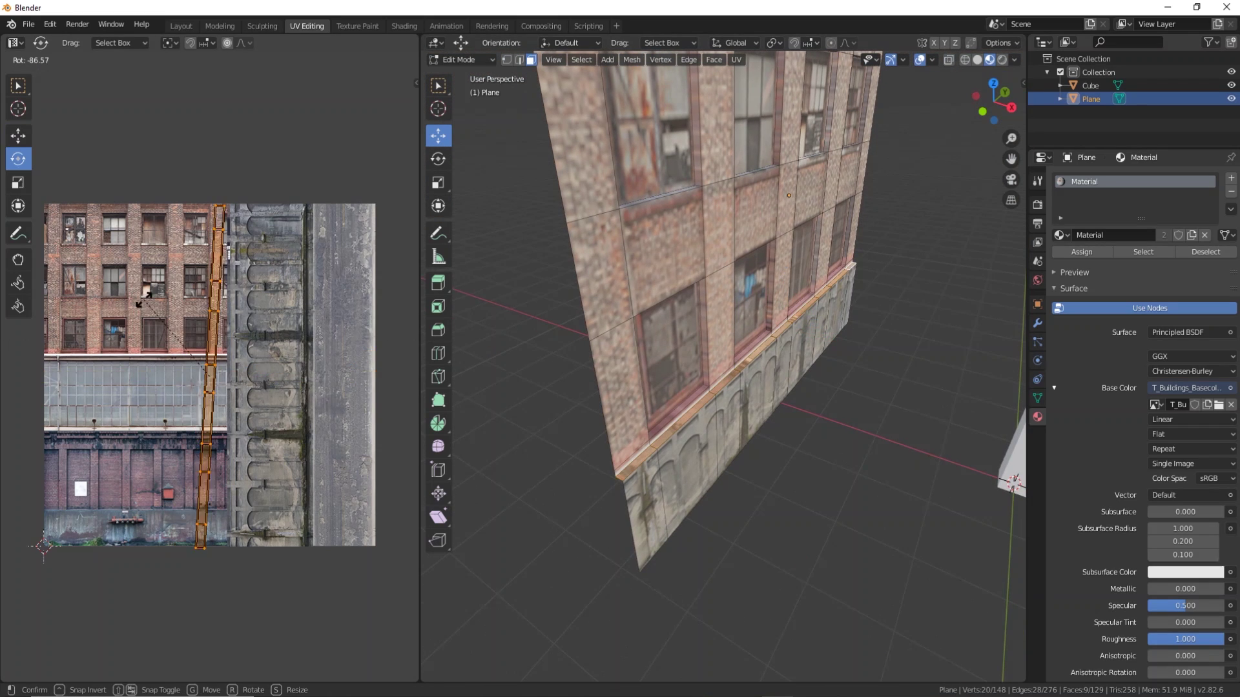
middle_drag(710, 323, 710, 259)
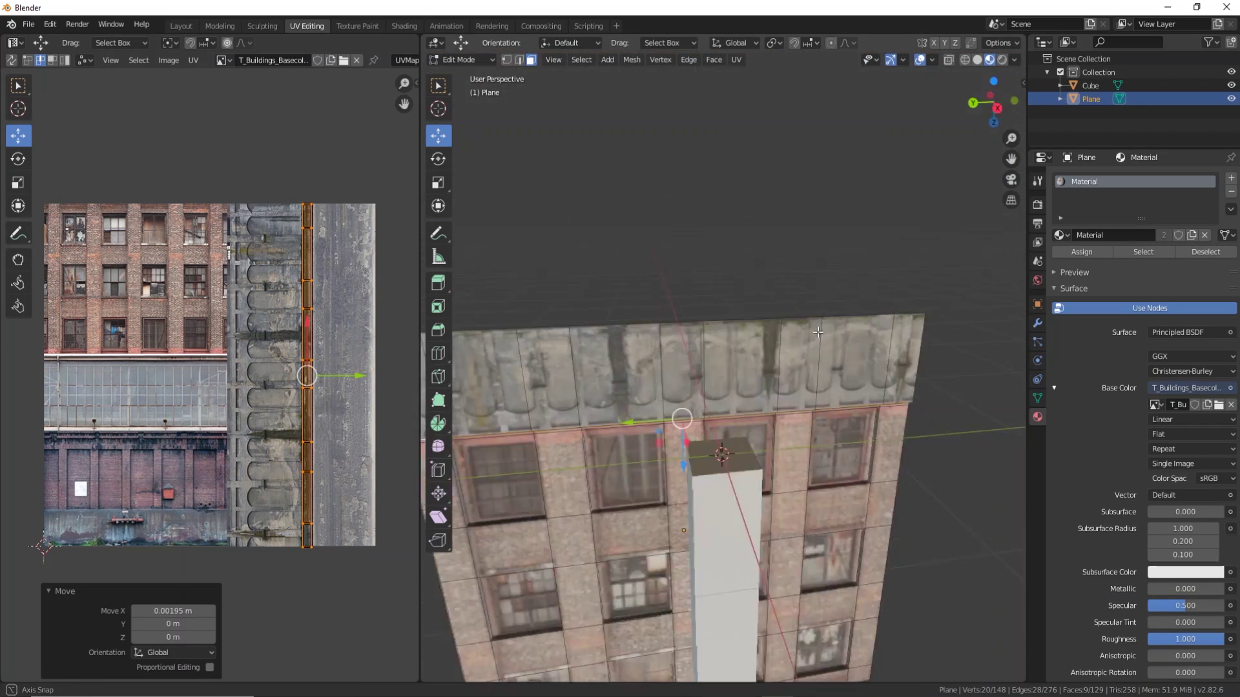
scroll(706, 315, down, 5)
middle_drag(706, 315, 678, 315)
key(Tab)
key(g)
click(668, 295)
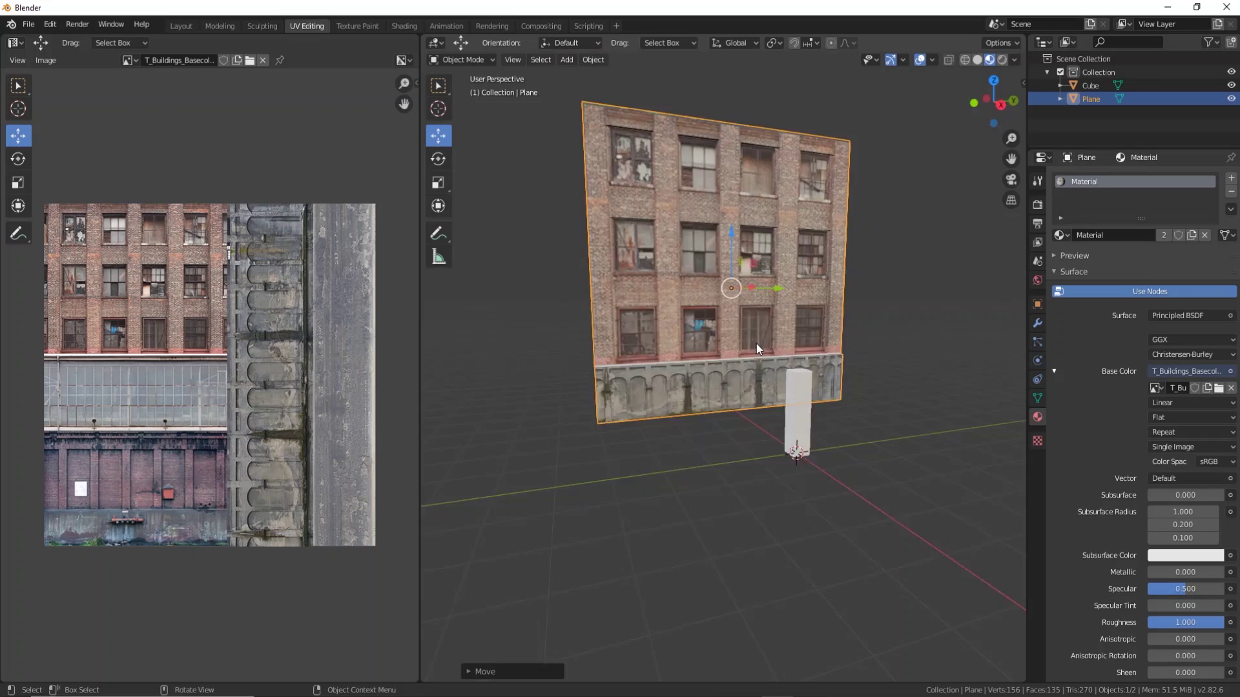
middle_drag(757, 343, 711, 344)
key(shift+d)
click(807, 400)
key(r)
key(9)
key(0)
key(Return)
middle_drag(811, 408, 710, 388)
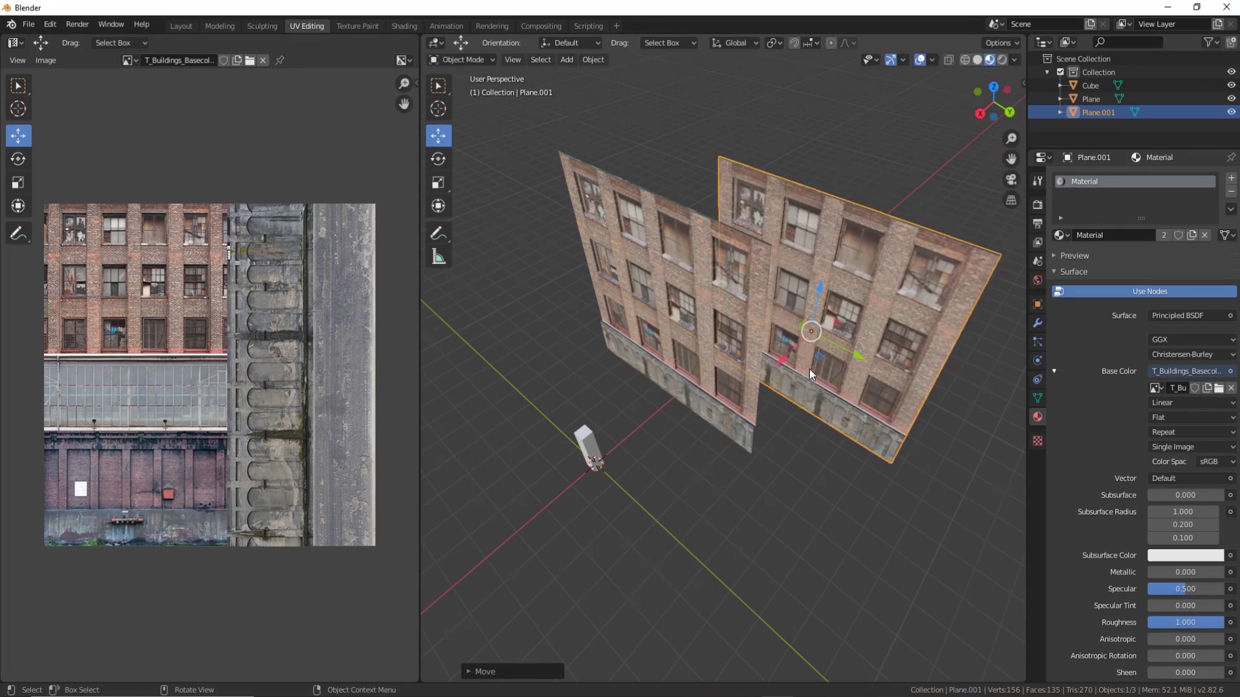
key(g)
click(874, 335)
middle_drag(874, 335, 646, 252)
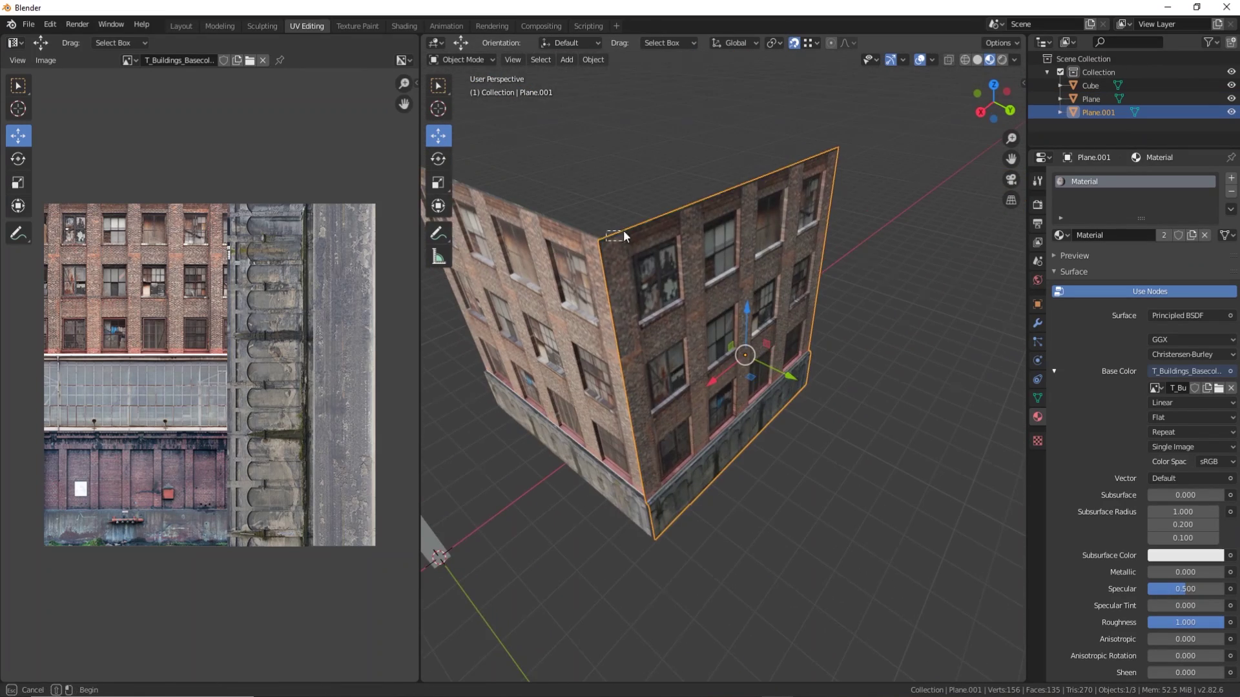
drag(611, 265, 655, 261)
middle_drag(795, 333, 791, 349)
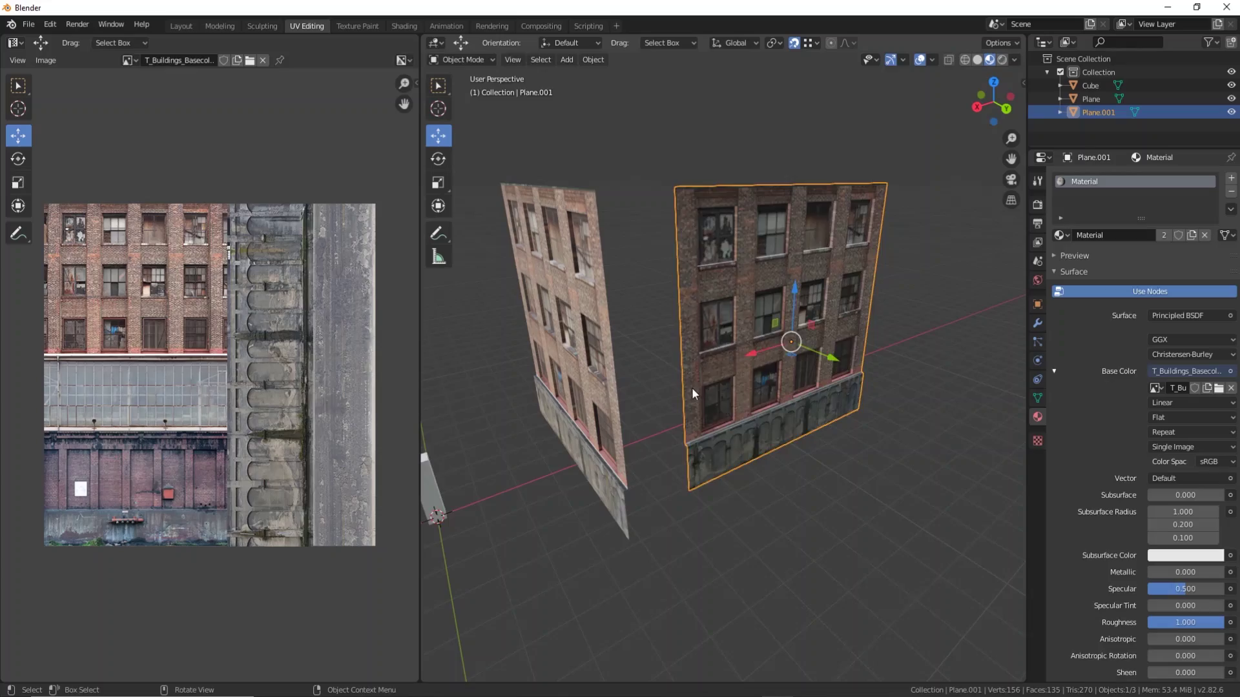
key(Tab)
key(alt+a)
key(a)
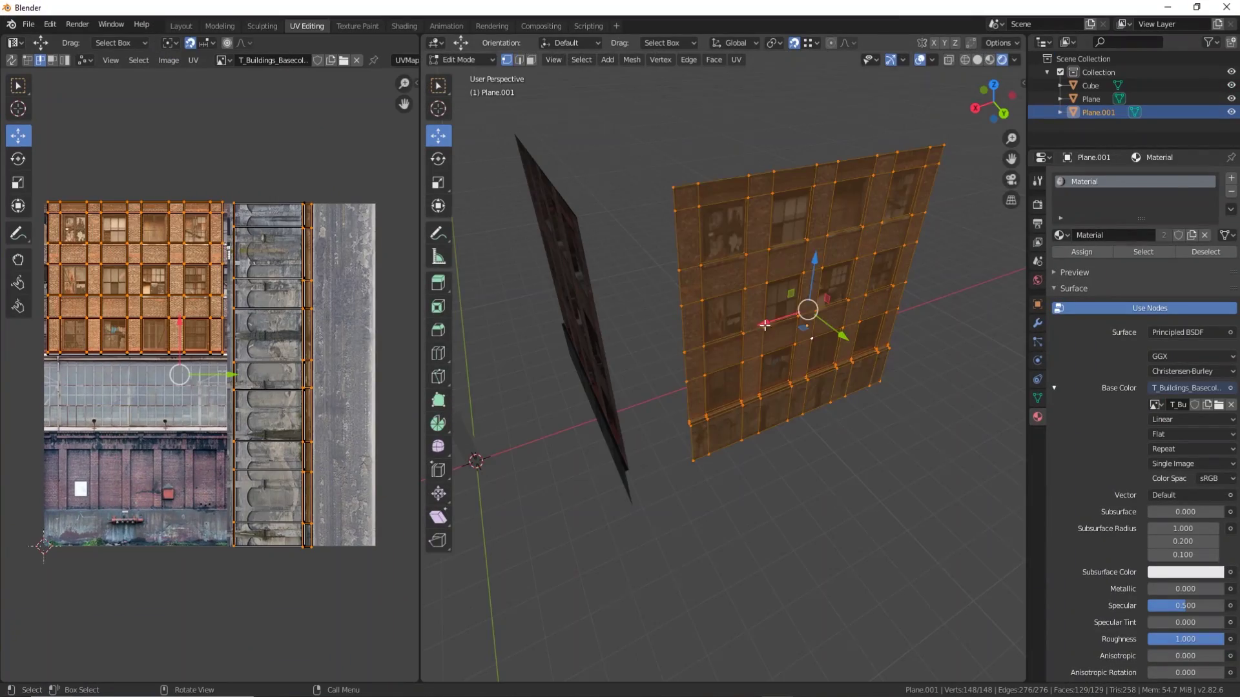
key(g)
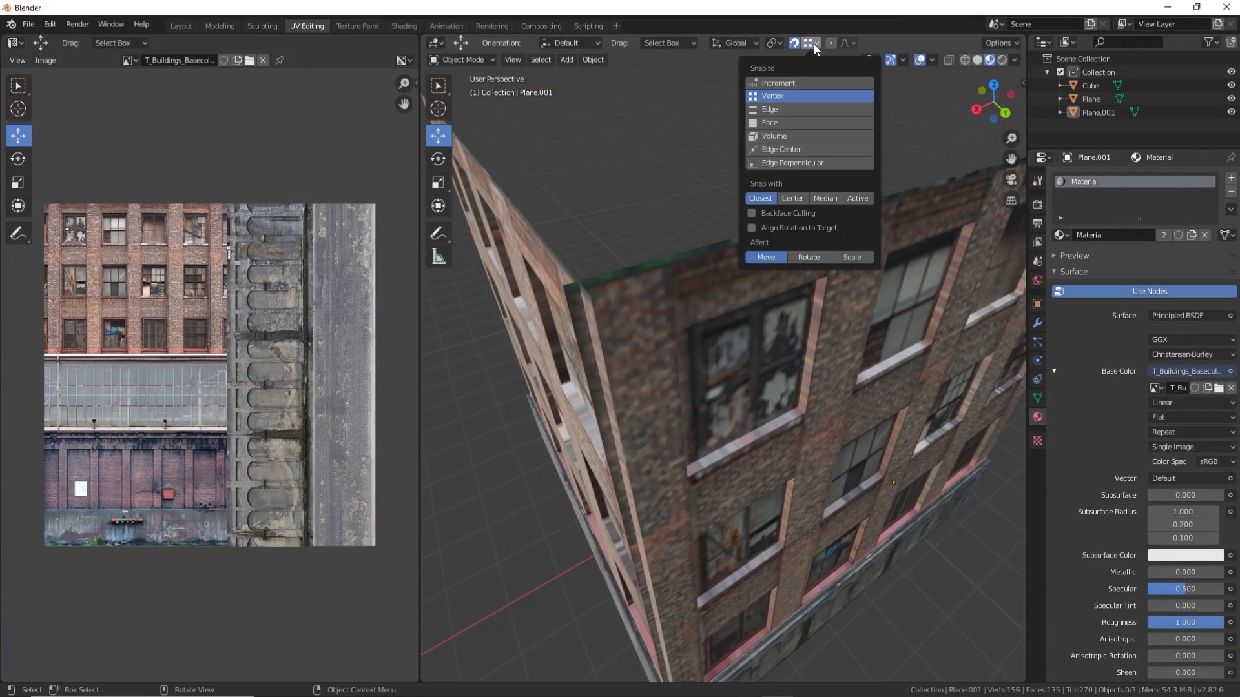
middle_drag(575, 181, 586, 292)
click(29, 24)
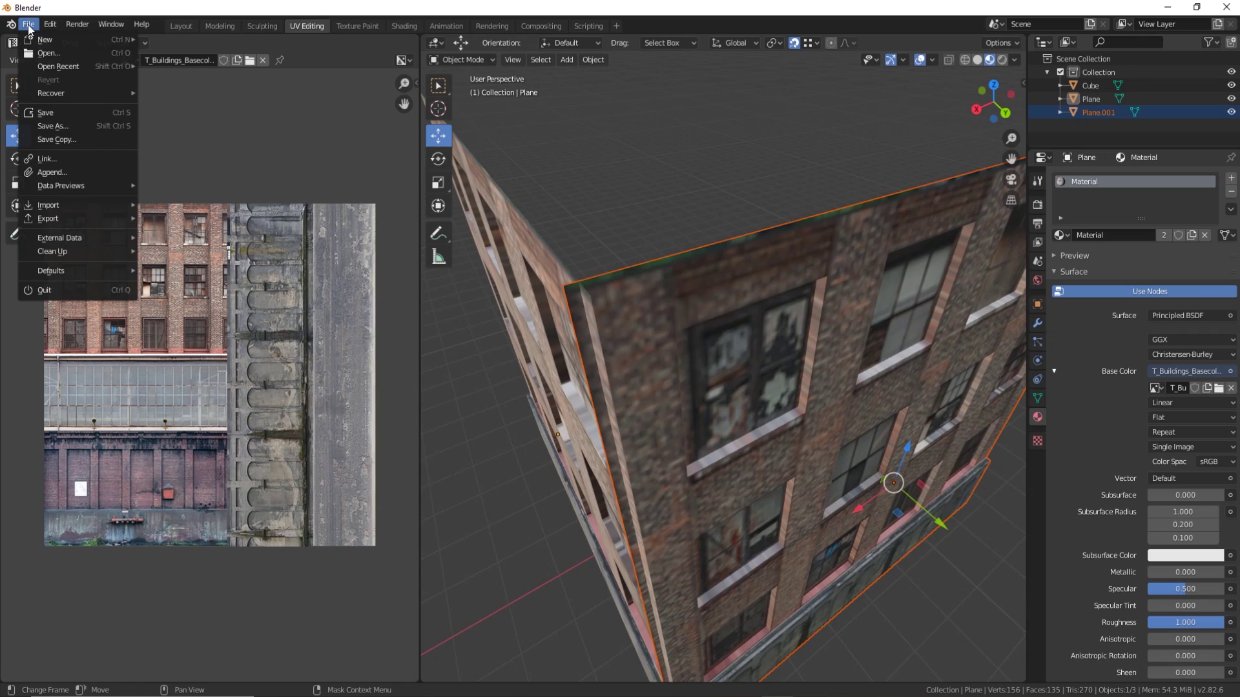
click(58, 129)
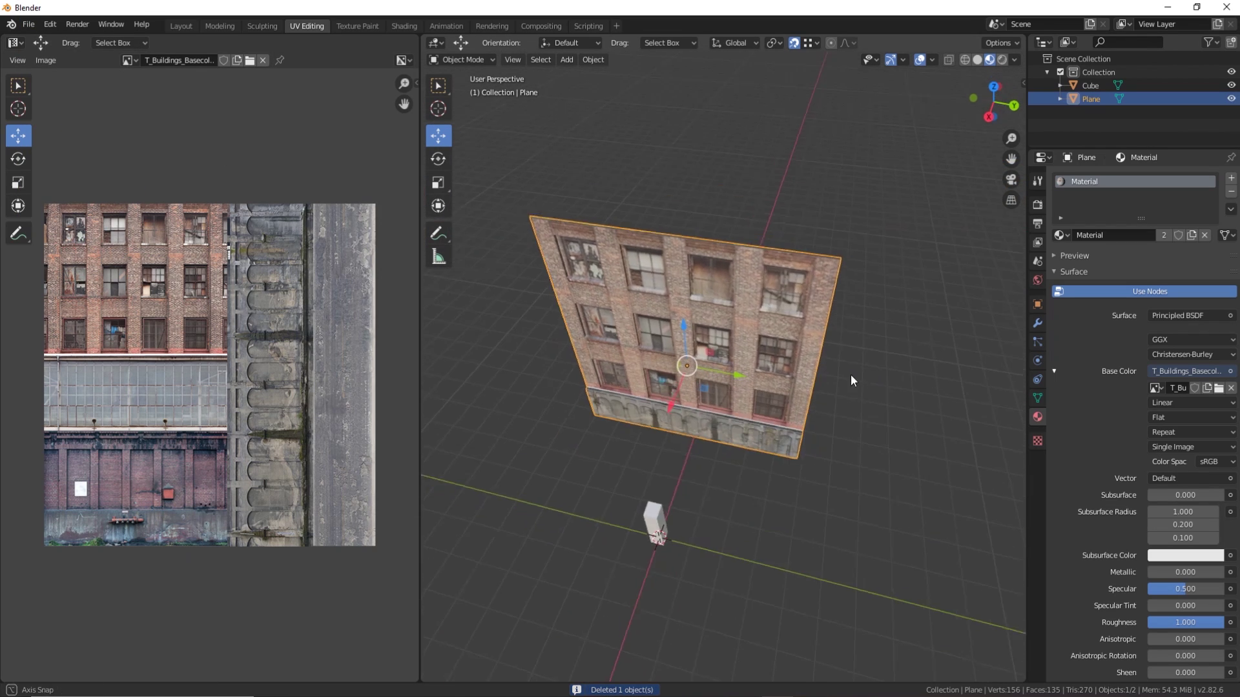
Duplicate a brick wall and turn the copy sideways to form a corner
click(865, 339)
middle_drag(865, 339, 745, 381)
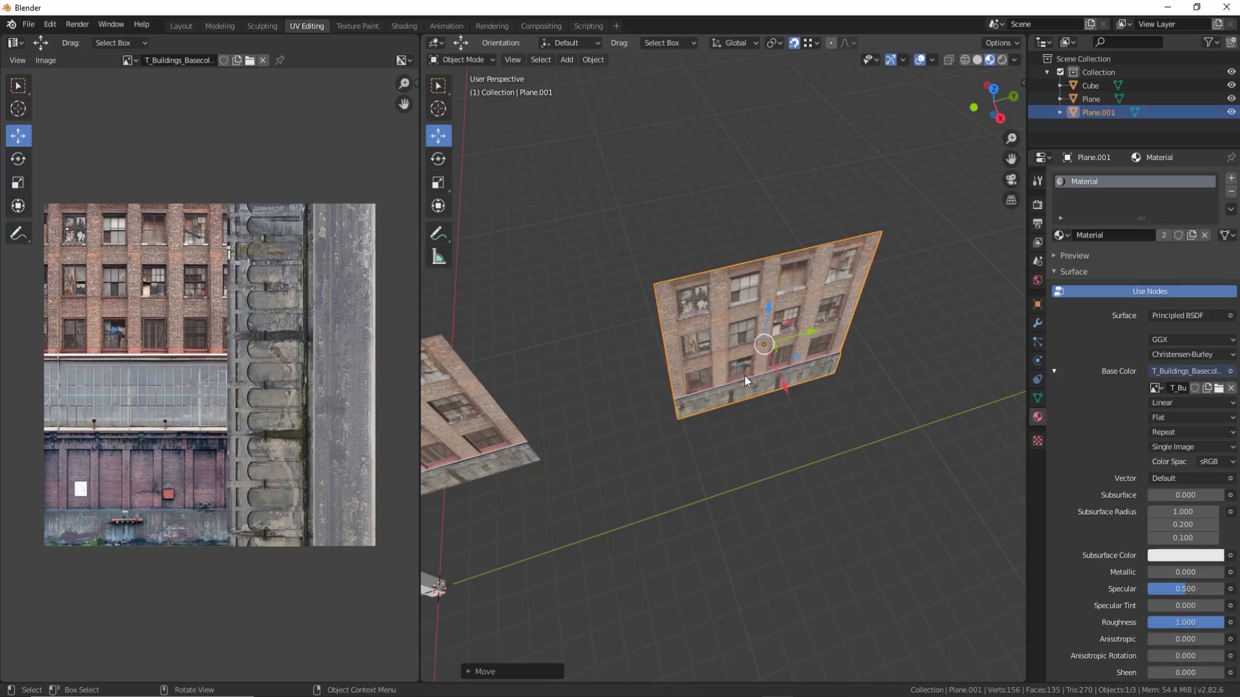
click(541, 438)
middle_drag(541, 439, 767, 288)
right_click(767, 288)
click(767, 284)
drag(767, 288, 730, 362)
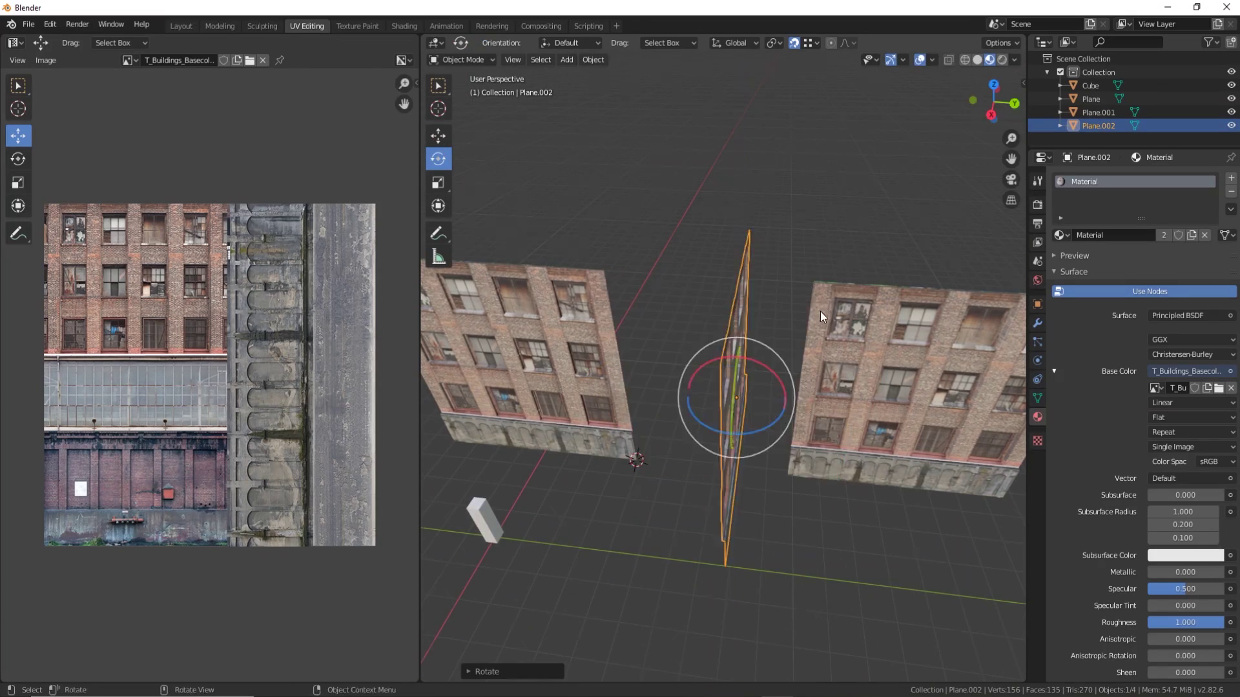
key(g)
middle_drag(730, 362, 835, 301)
click(616, 390)
Adjust the original and rotated wall copies' geometry to line up at the corner
click(704, 361)
key(Tab)
key(grave)
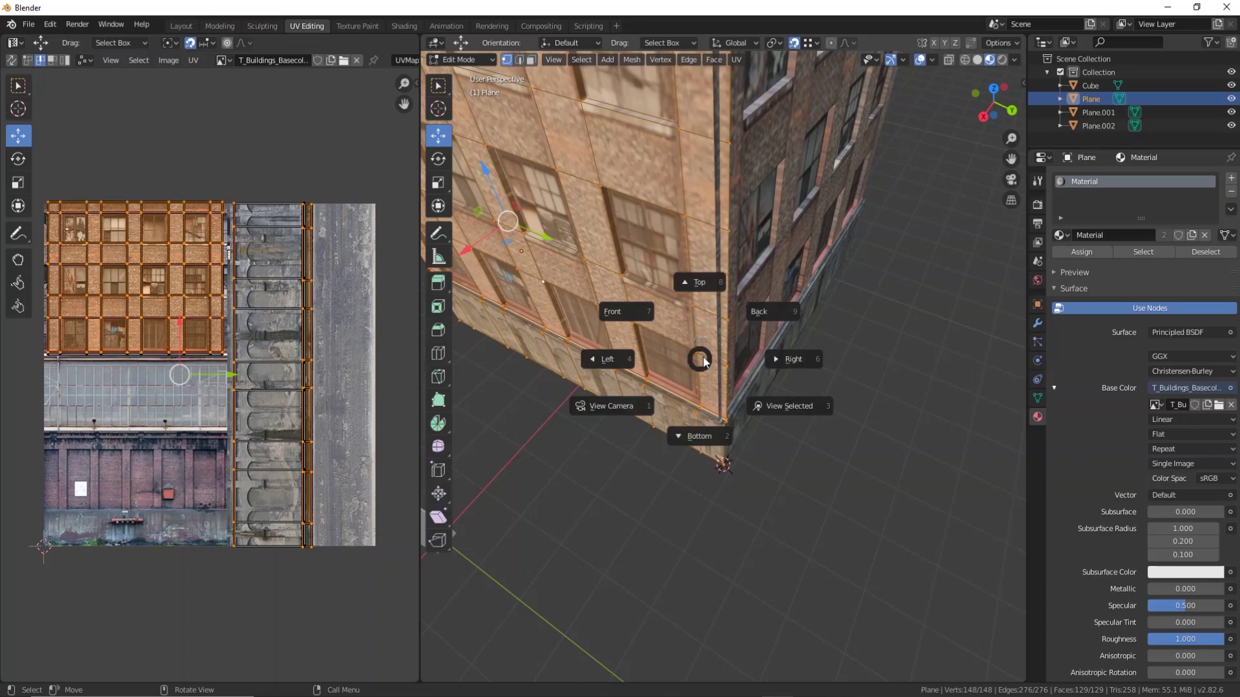
key(Tab)
middle_drag(727, 393, 736, 344)
click(743, 361)
key(Tab)
click(713, 420)
scroll(687, 385, up, 5)
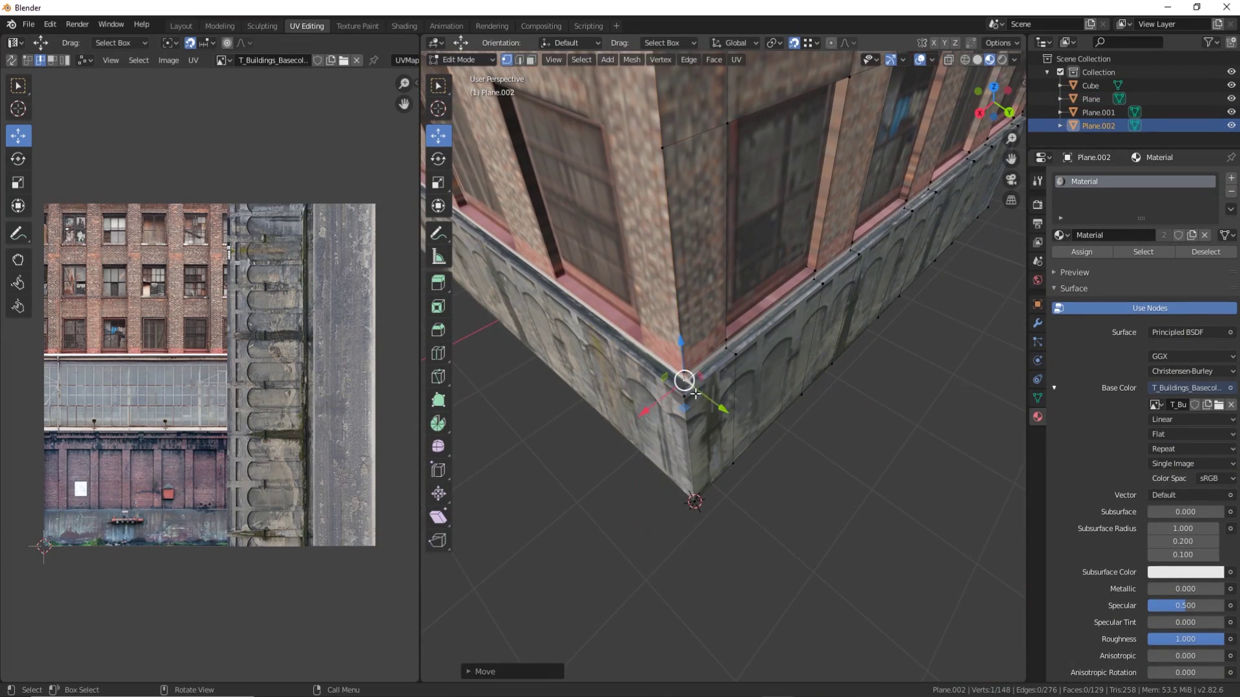
key(ctrl+z)
Move the wall along the Y axis to close the gap at the corner
middle_drag(729, 432, 726, 362)
key(ctrl+z)
scroll(726, 316, up, 4)
key(g)
key(y)
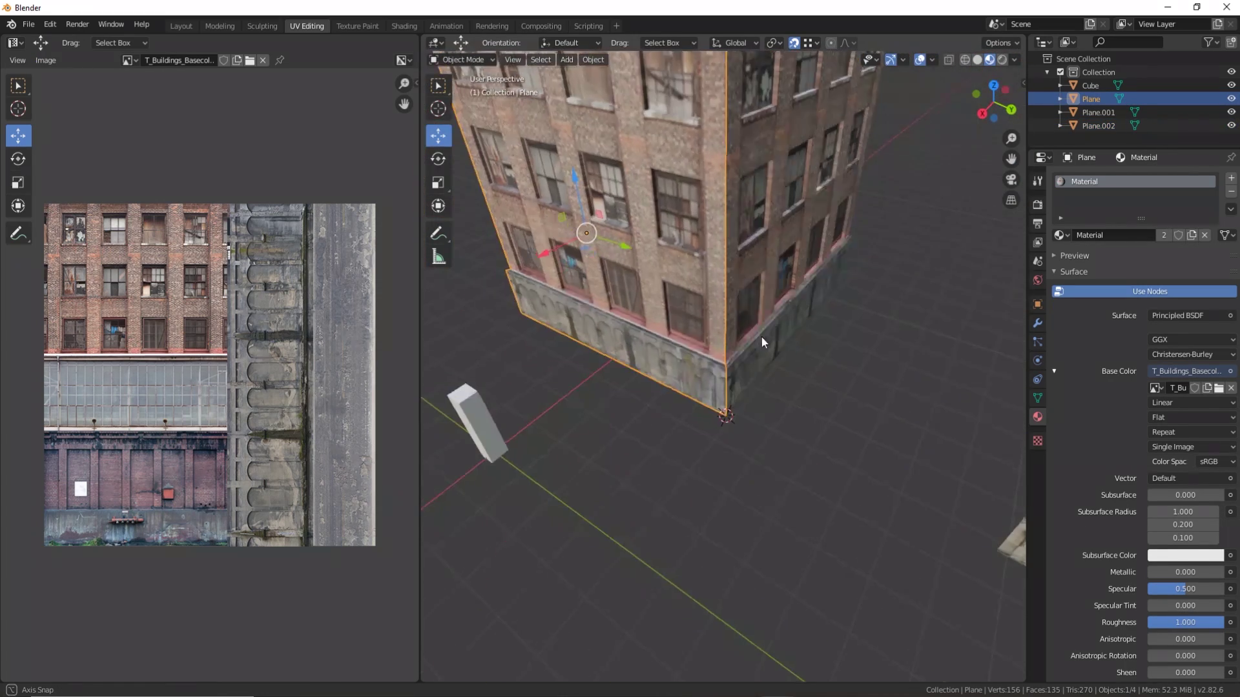
scroll(760, 336, down, 4)
Duplicate the corner walls and rotate the copy by 45 to complete the building
right_click(778, 329)
mouse_move(807, 333)
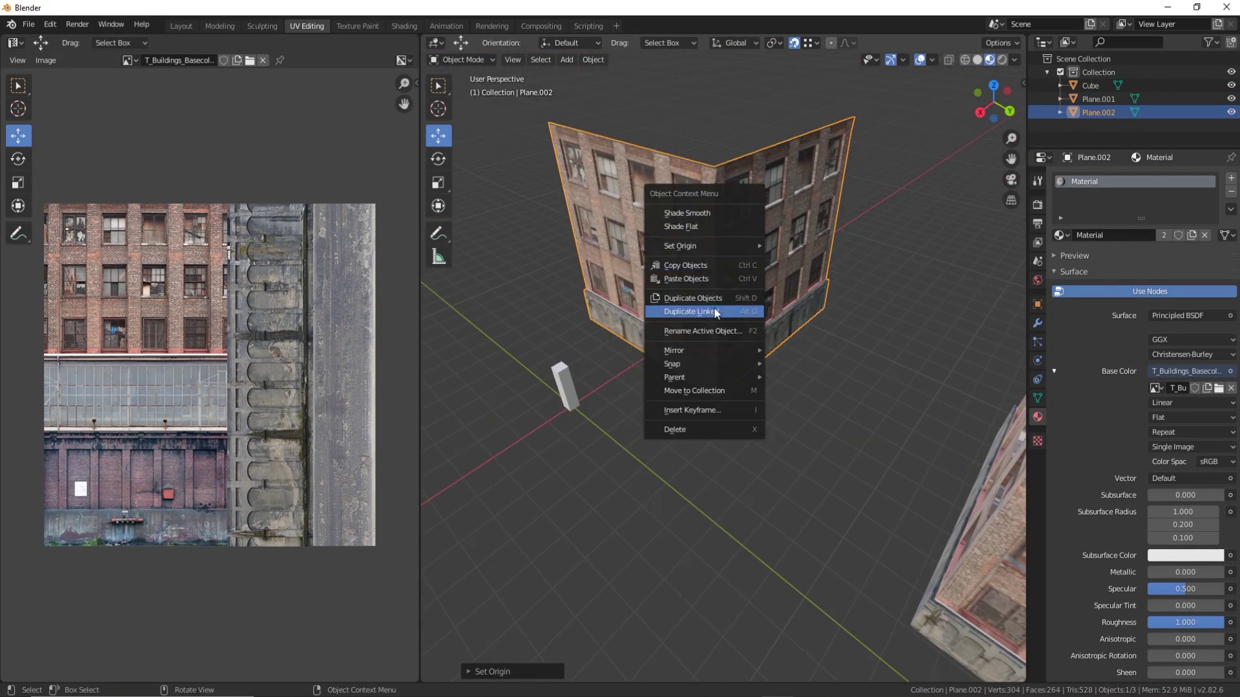
click(703, 313)
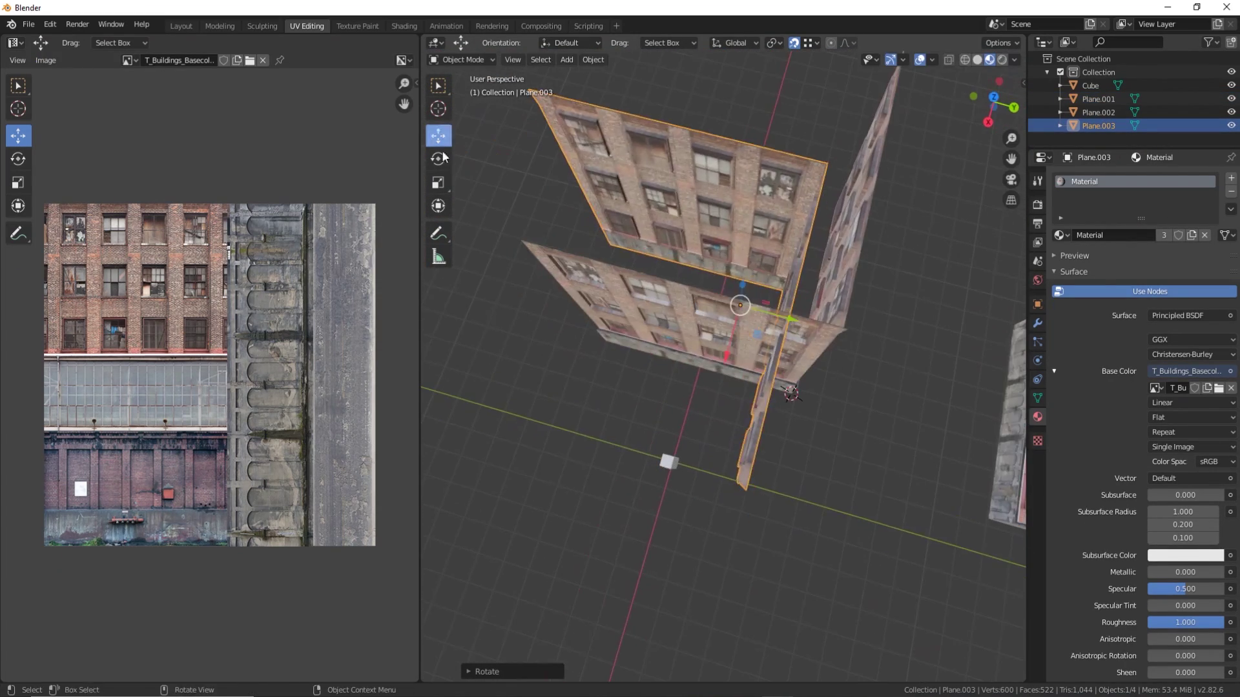
text(45)
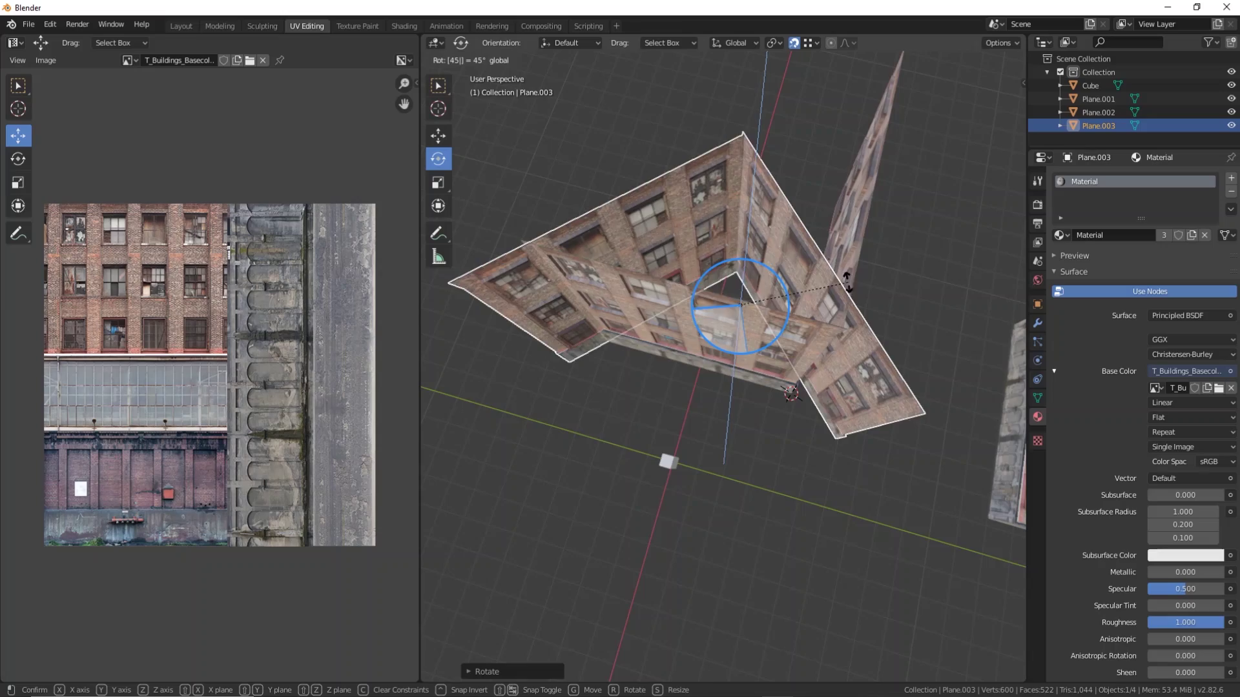
click(598, 491)
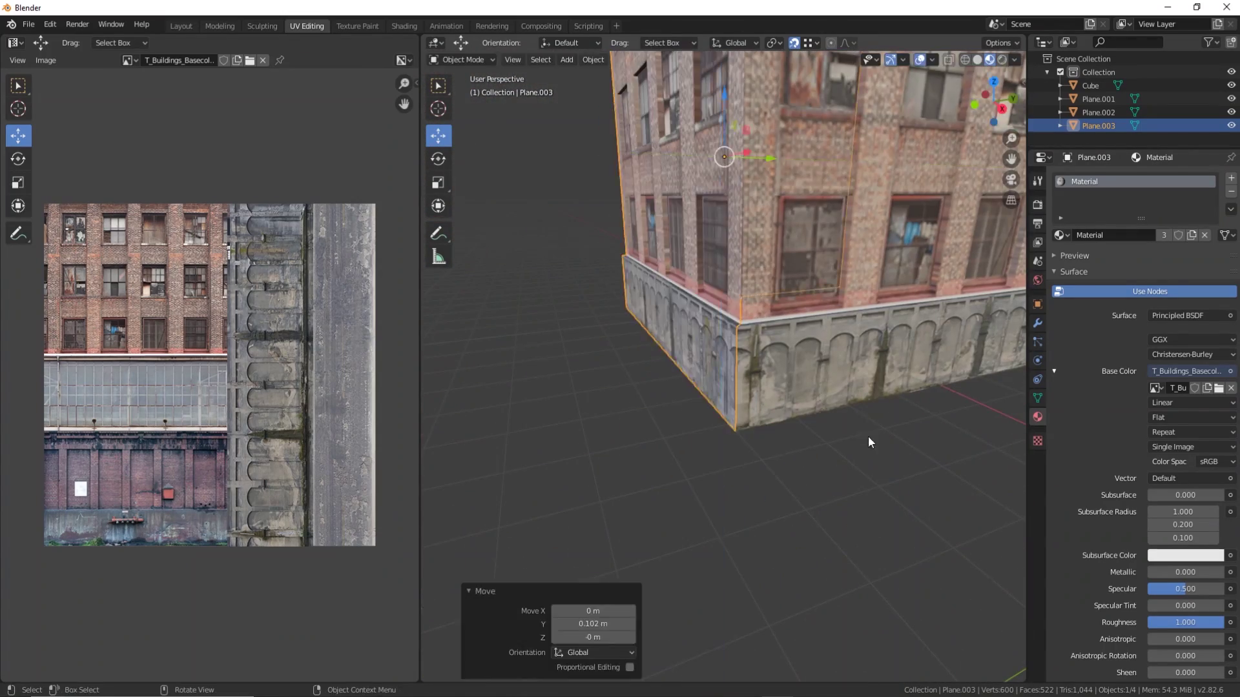
Copy the building into a second block and another row, then add a road plane
right_click(597, 378)
click(572, 376)
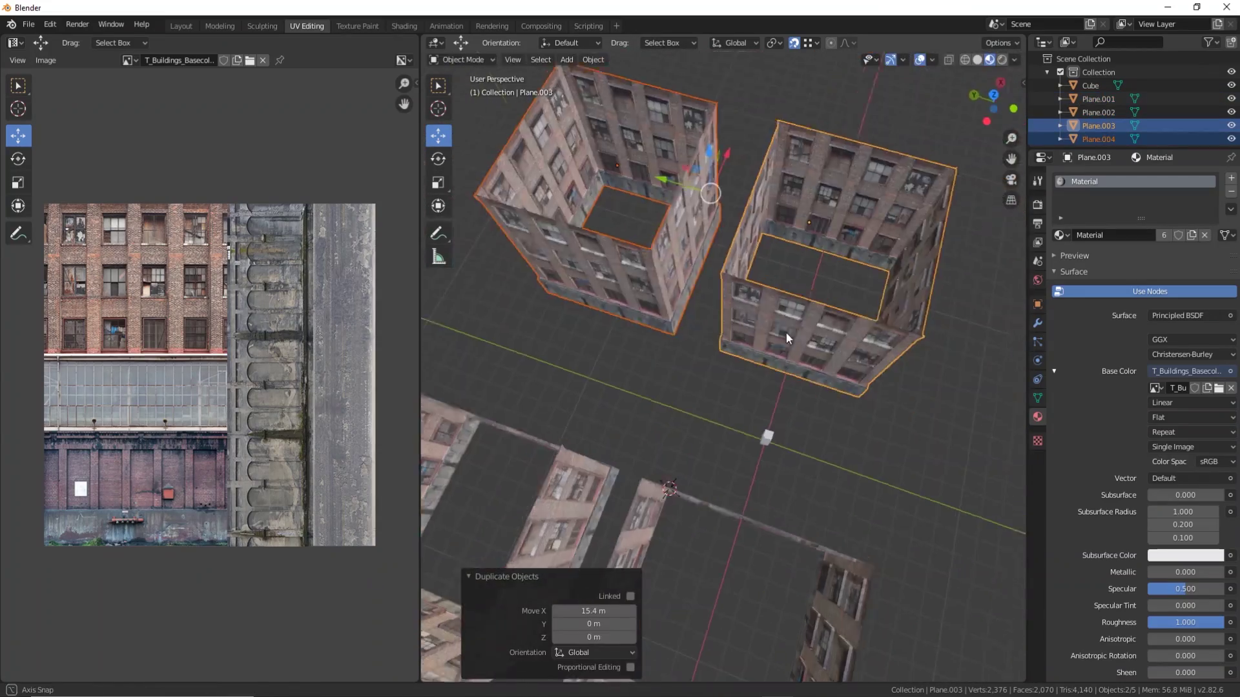
right_click(568, 258)
click(568, 258)
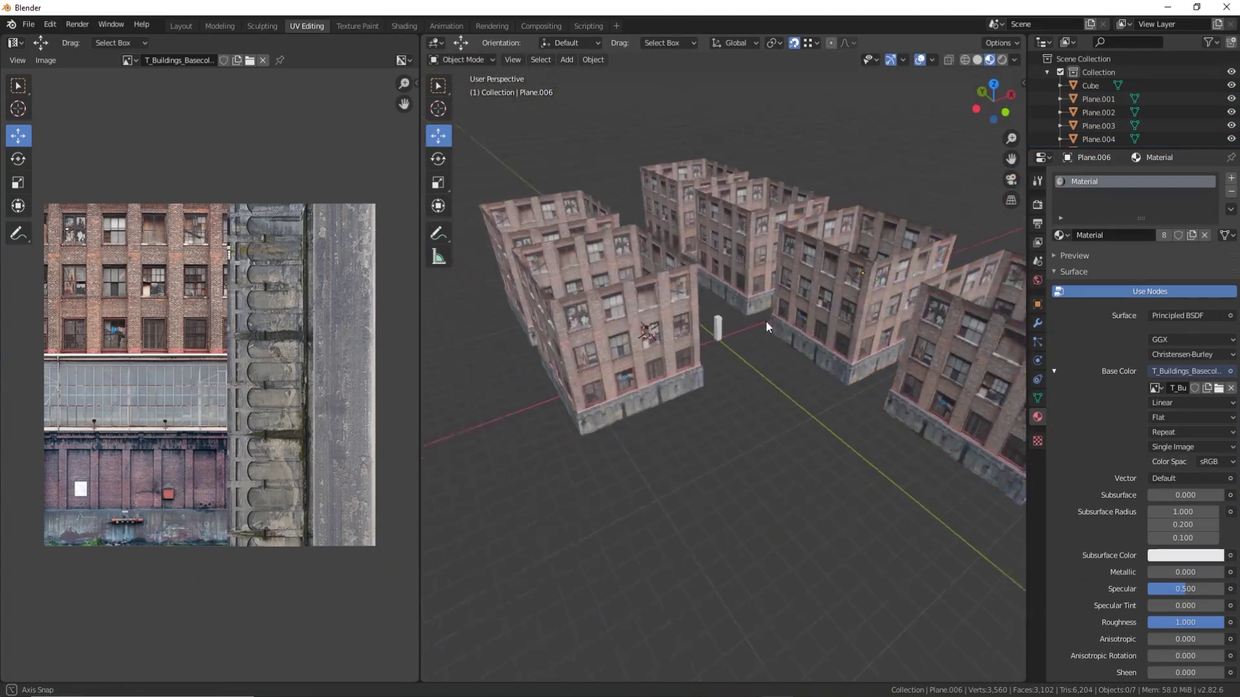
key(Return)
key(g)
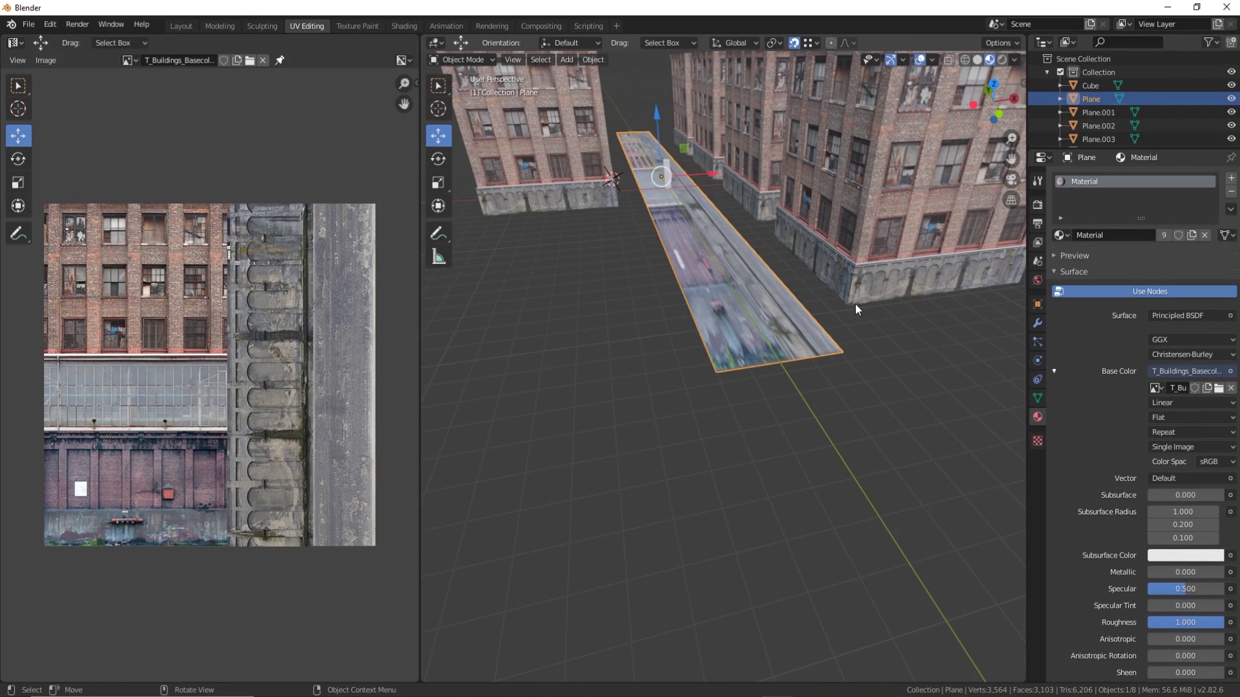
UV-unwrap the road plane in Edit Mode
key(Tab)
right_click(665, 238)
click(798, 312)
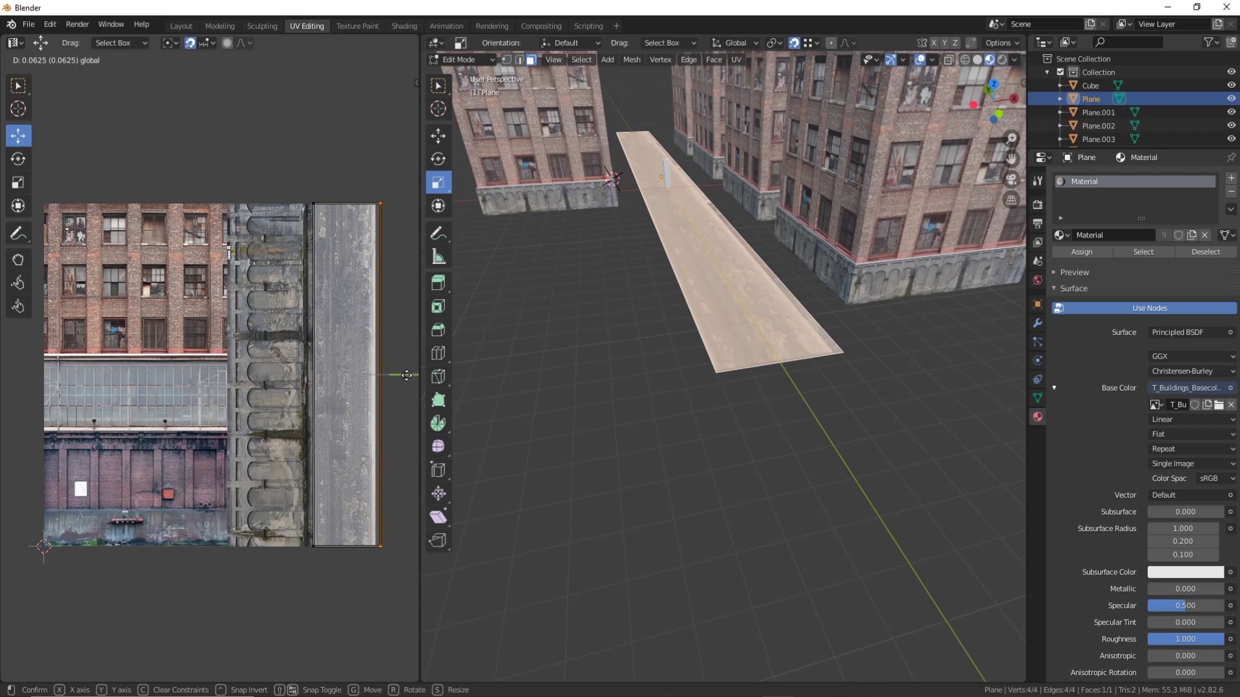
scroll(300, 349, down, 6)
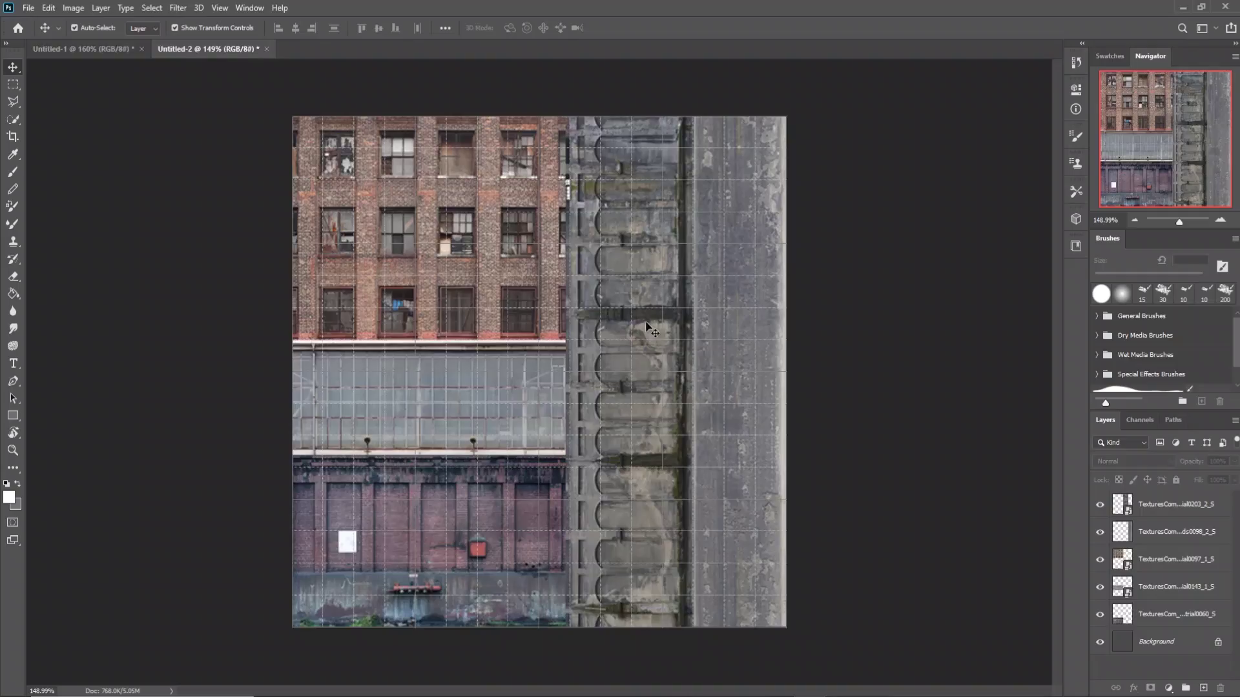
Go to textures.com's My Downloads page and scroll through the downloaded textures
click(483, 16)
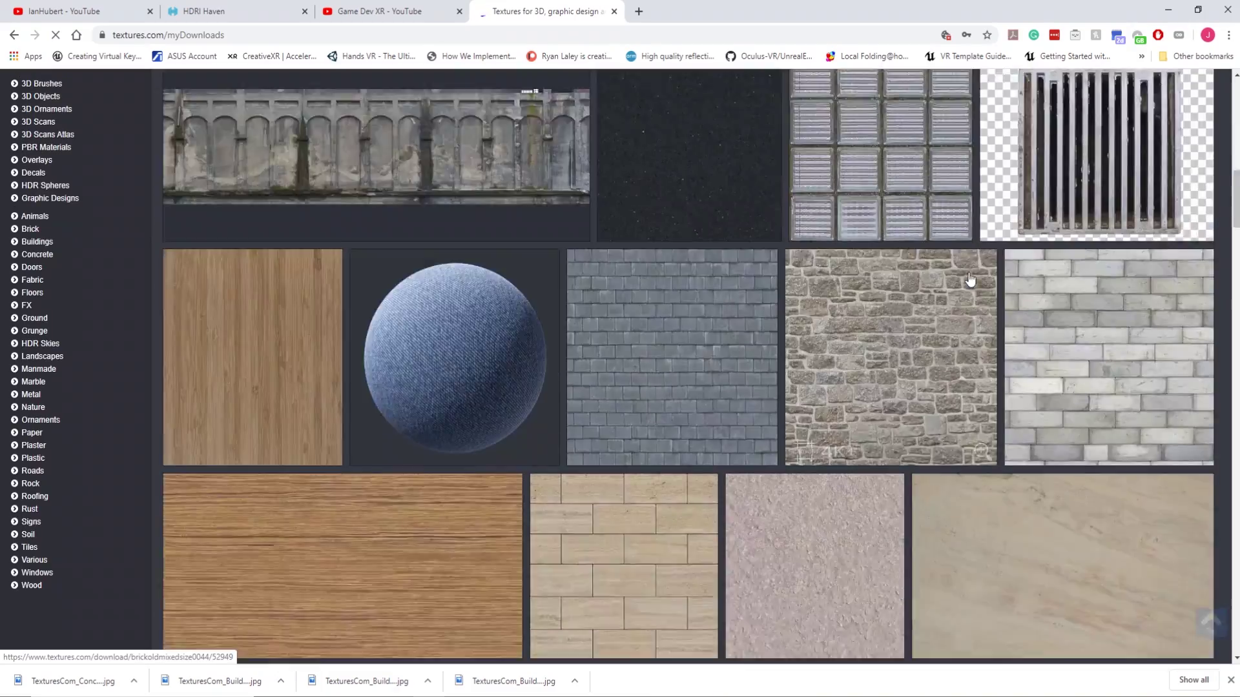
scroll(971, 279, down, 20)
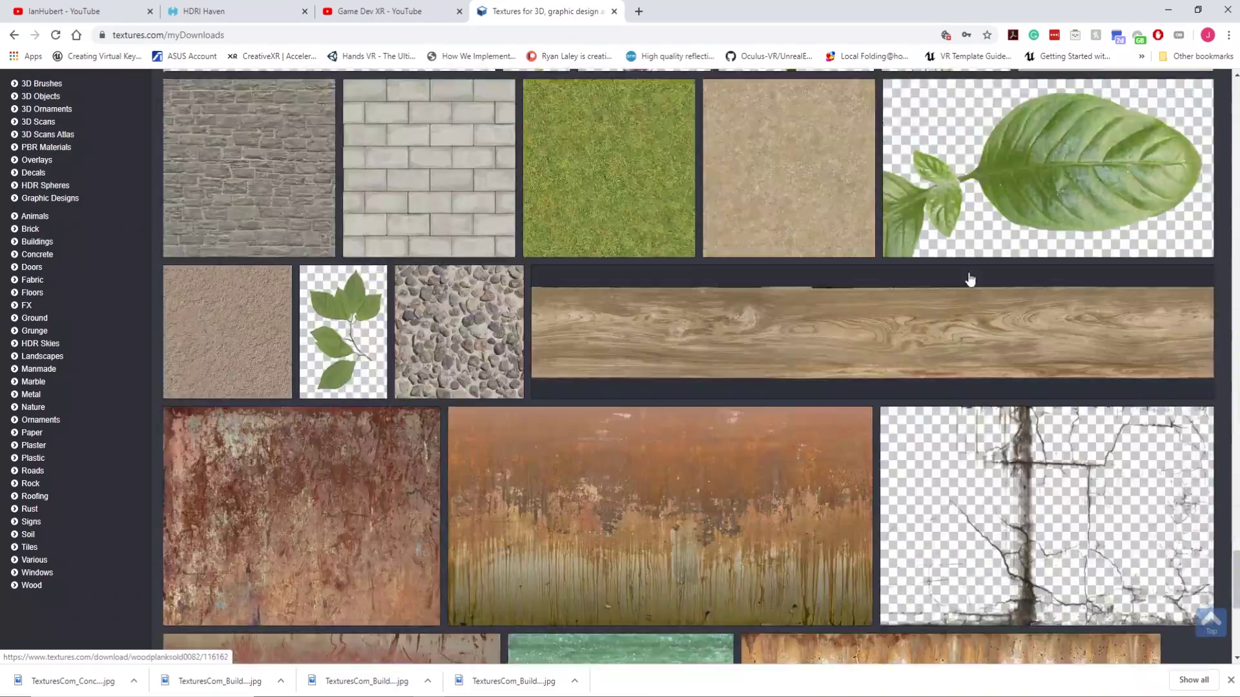
scroll(971, 279, up, 20)
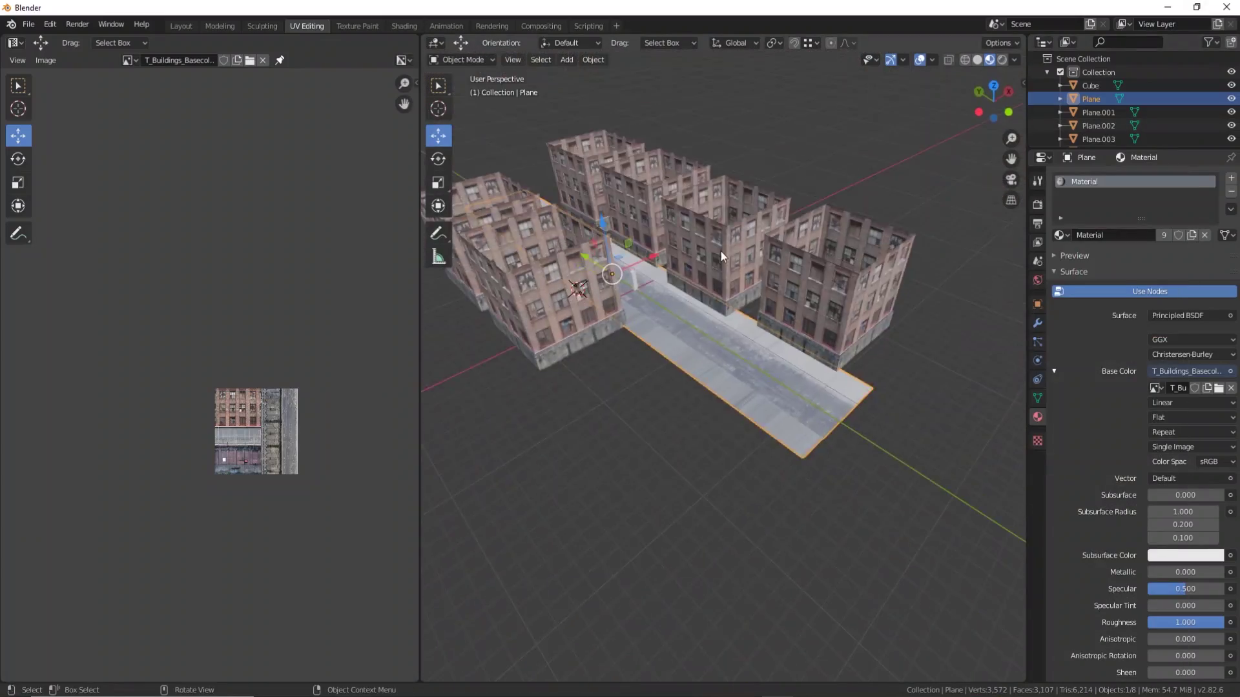
Reposition the building blocks along and across the street
scroll(723, 258, up, 5)
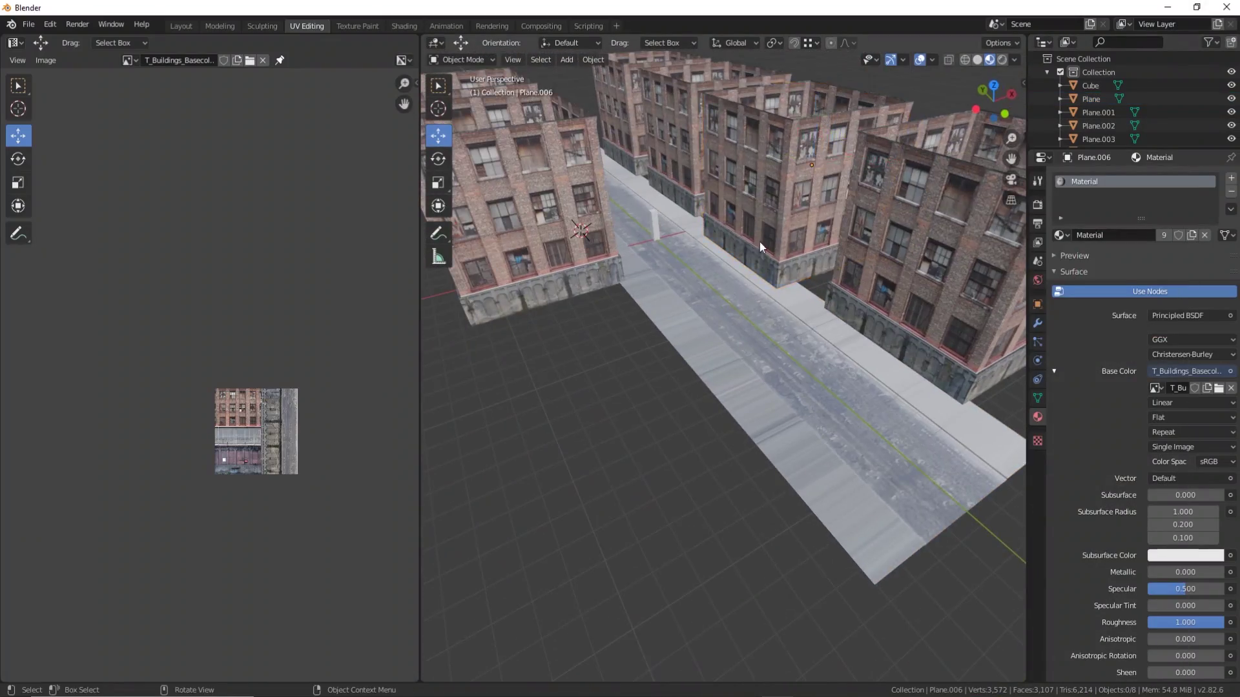
scroll(723, 258, down, 5)
drag(795, 284, 808, 273)
scroll(809, 272, up, 5)
middle_drag(808, 273, 742, 290)
click(785, 272)
click(734, 296)
key(g)
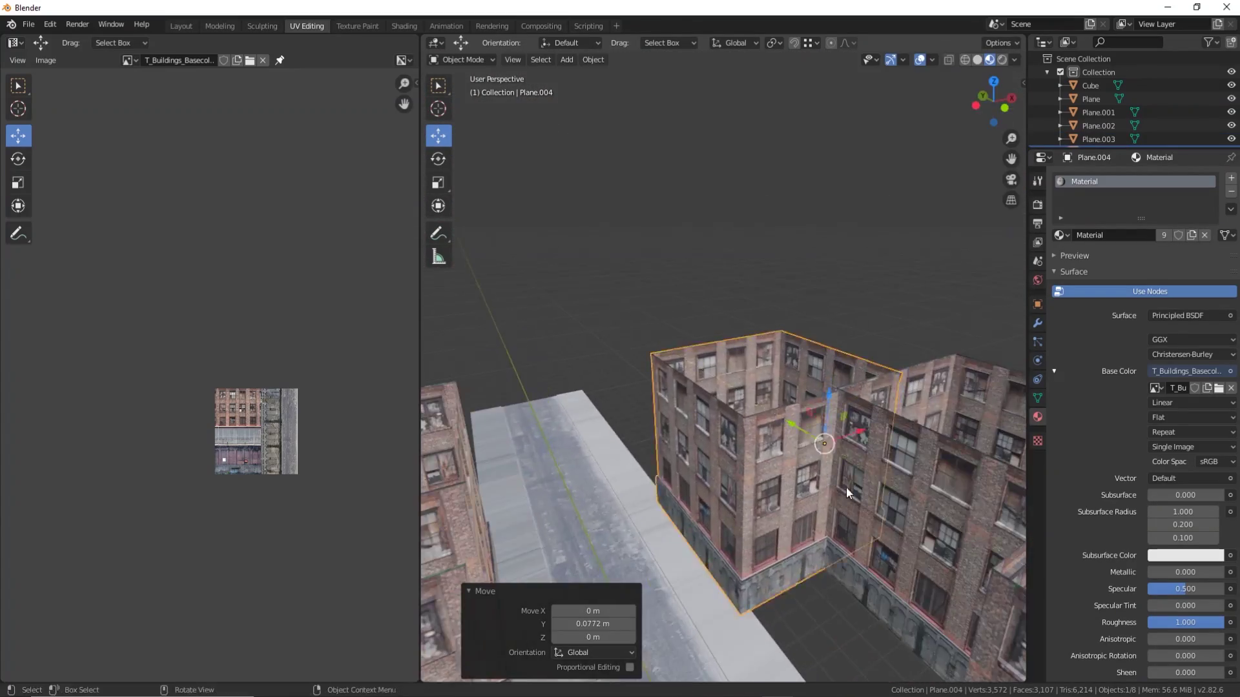
Select the road plane and enter Edit Mode on its geometry
scroll(848, 493, down, 4)
middle_drag(848, 493, 661, 419)
click(661, 420)
key(Tab)
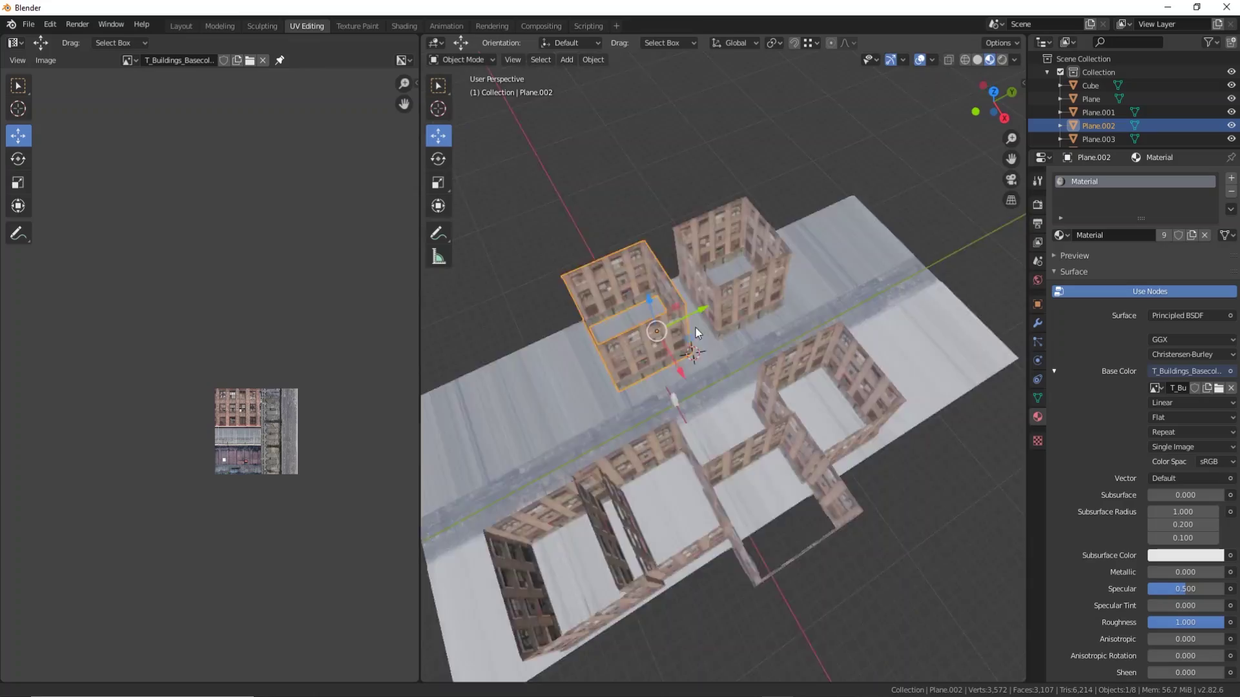
scroll(660, 406, up, 5)
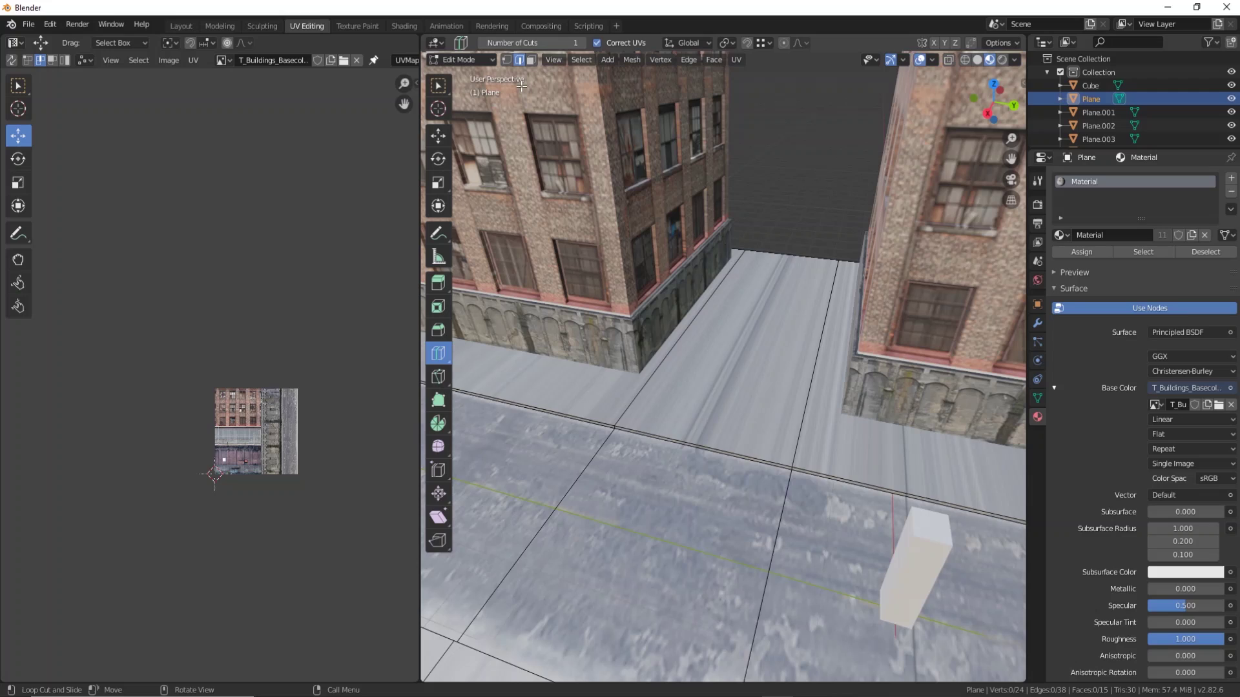
Bridge the road's border edges with a new face and unwrap it
key(2)
click(680, 441)
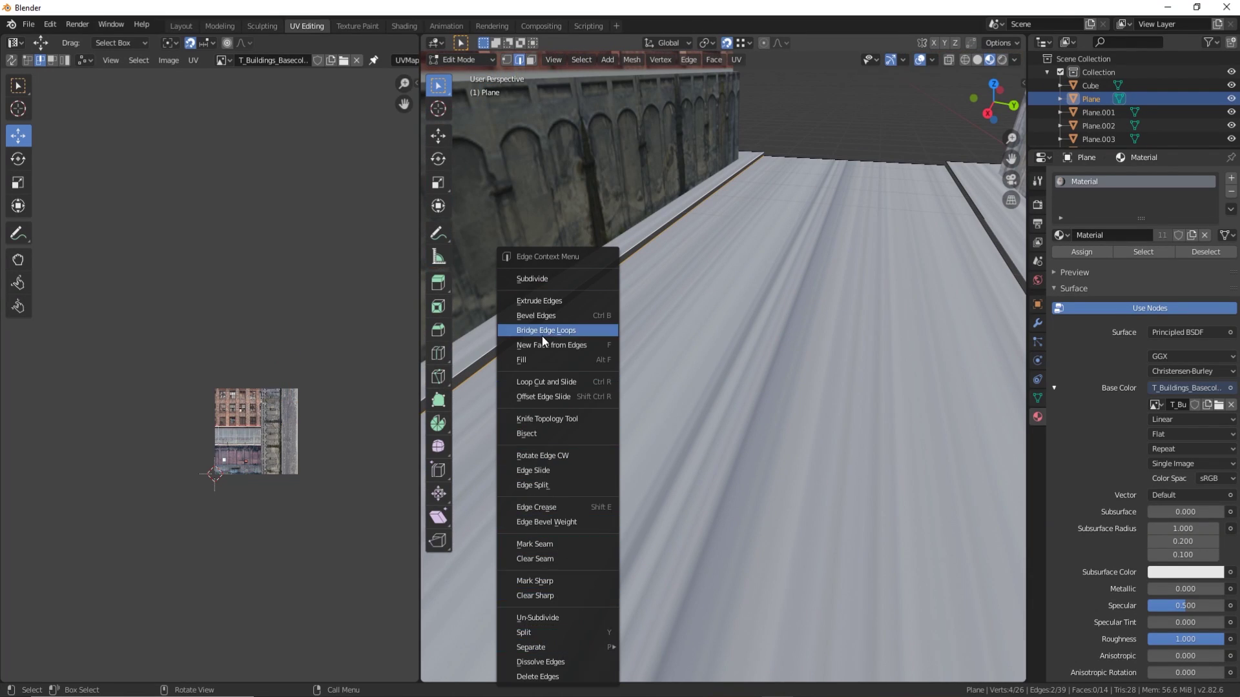
click(545, 330)
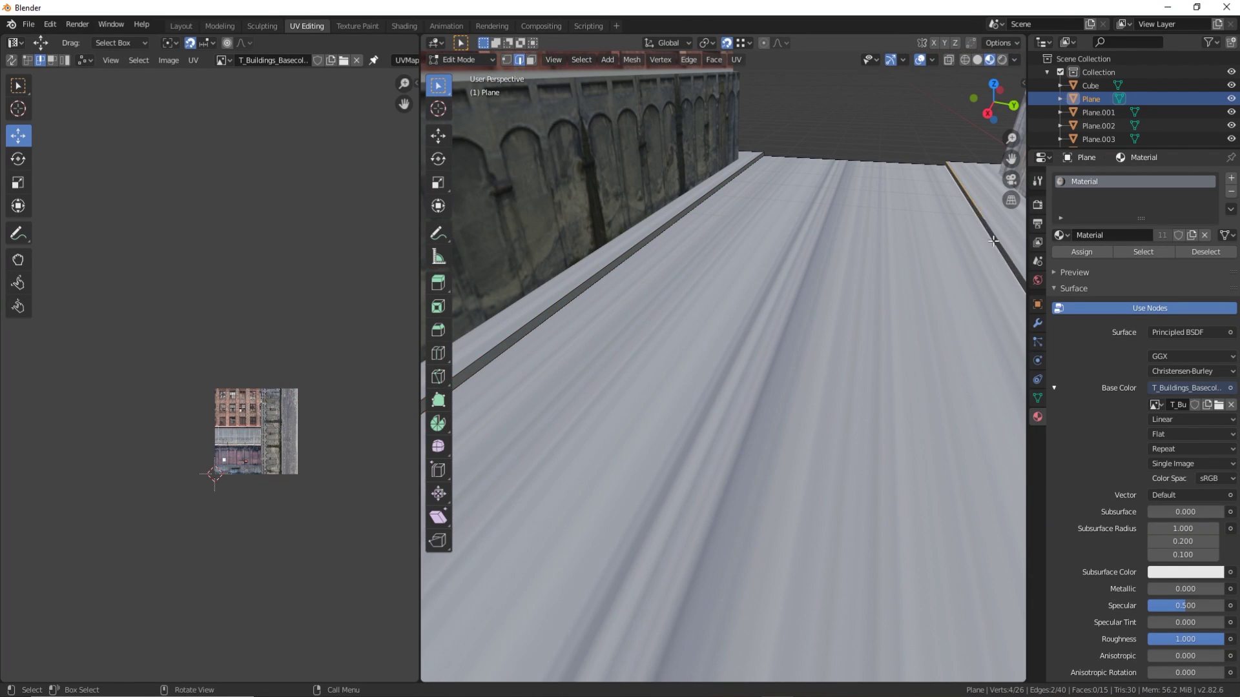
key(u)
click(816, 367)
Rotate the bridge UV island a quarter turn and snap it onto the grey strip
click(18, 160)
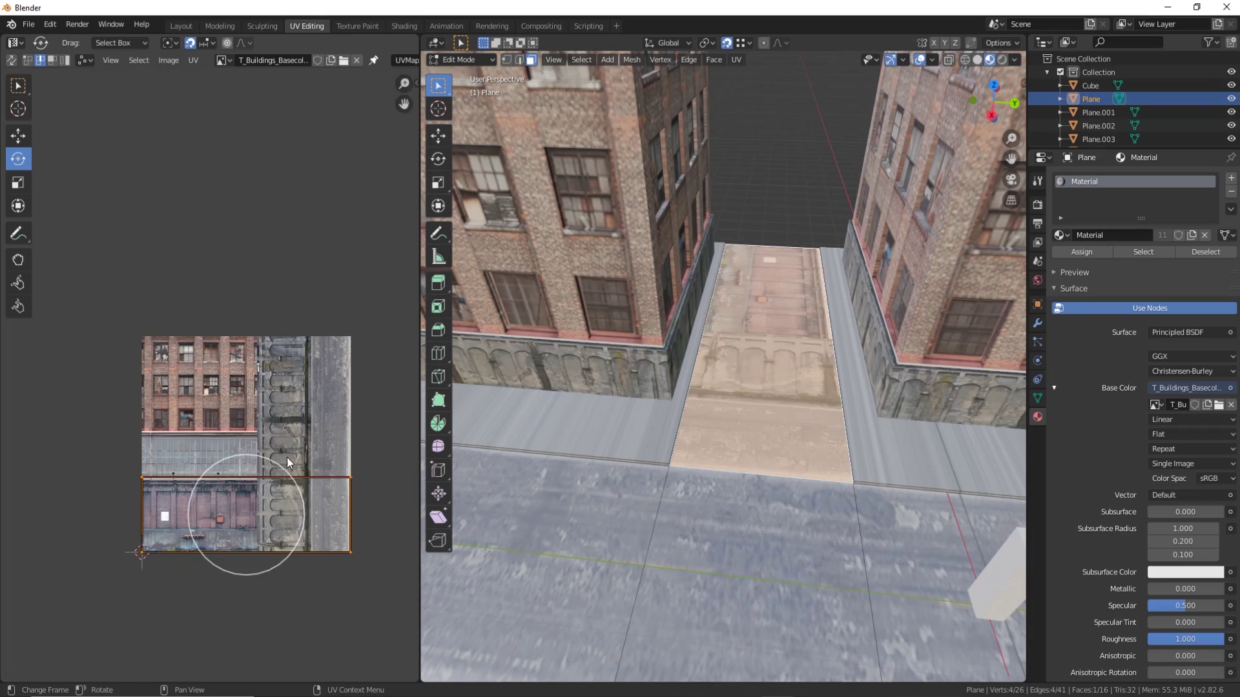
drag(288, 463, 349, 439)
click(18, 136)
scroll(365, 308, up, 6)
scroll(365, 308, down, 3)
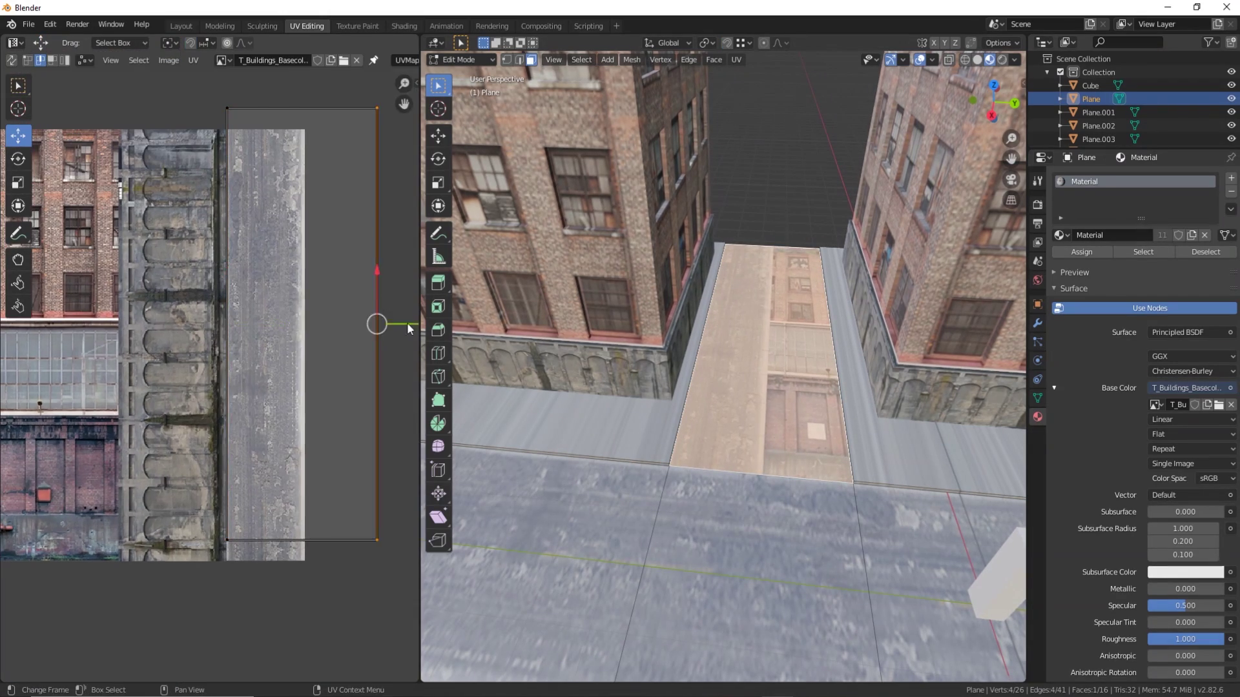
drag(365, 310, 271, 539)
scroll(271, 539, down, 3)
key(shift+Tab)
middle_drag(710, 362, 778, 347)
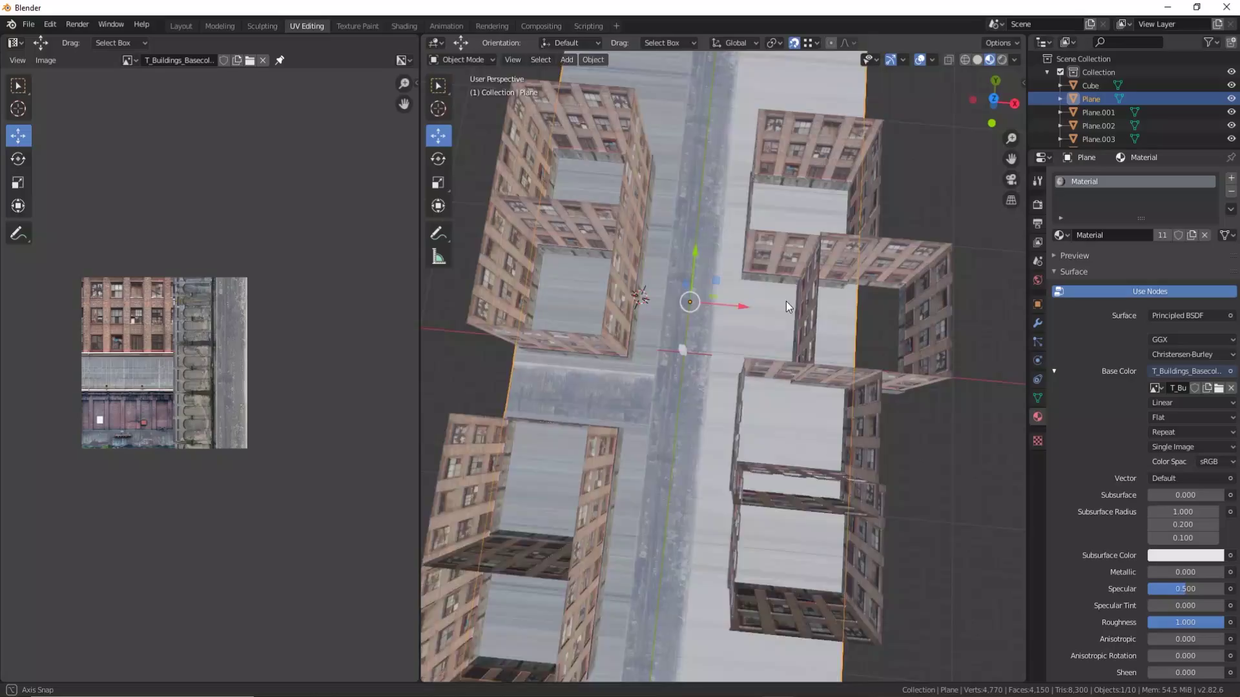
key(Tab)
Add a plane enlarged about eight times and stand it upright 90° about X
key(shift+a)
click(679, 367)
key(g)
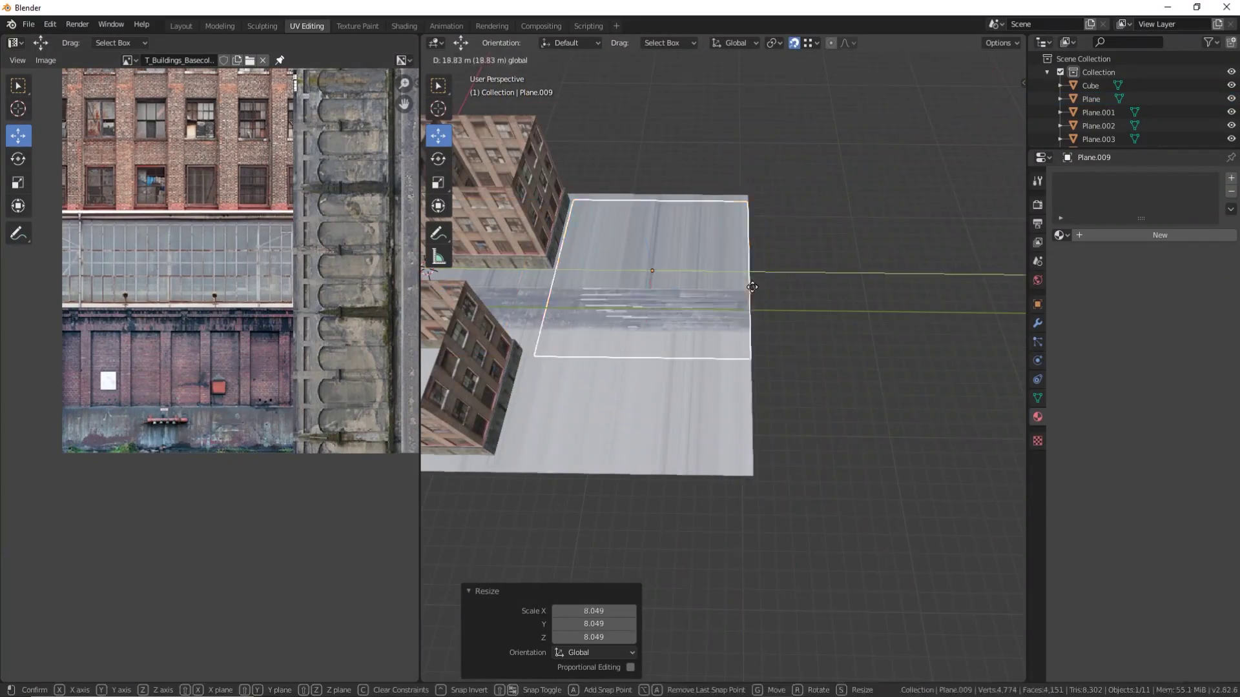
key(9)
key(0)
key(Return)
middle_drag(587, 230, 788, 242)
click(976, 60)
click(1013, 60)
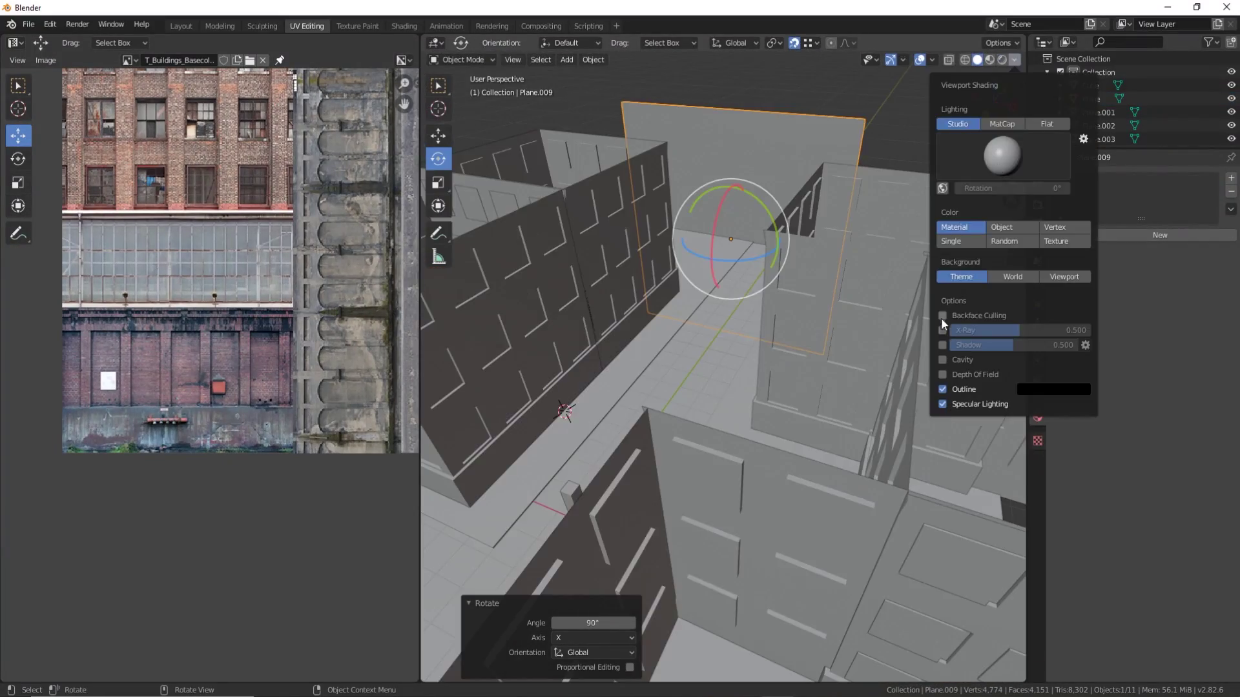
middle_drag(940, 317, 665, 341)
click(1013, 59)
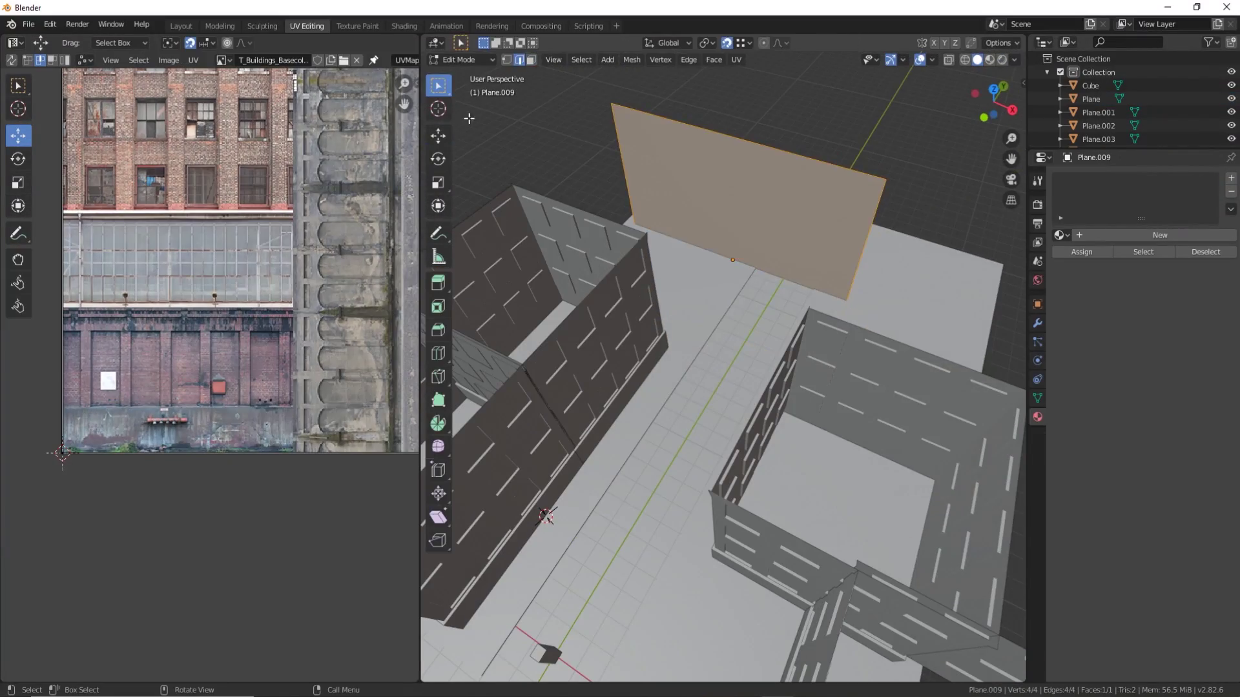
Move the upright plane -2.75 along X and shrink it slightly
text(gx-2.75)
key(Return)
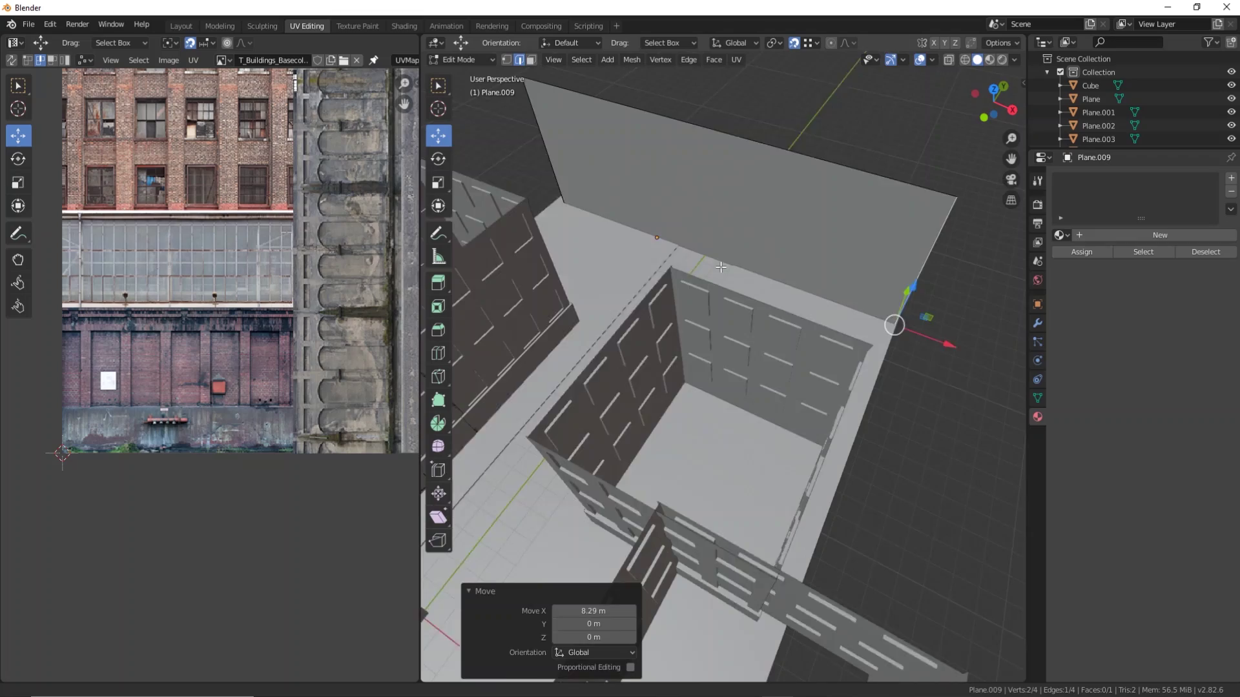
middle_drag(671, 201, 684, 297)
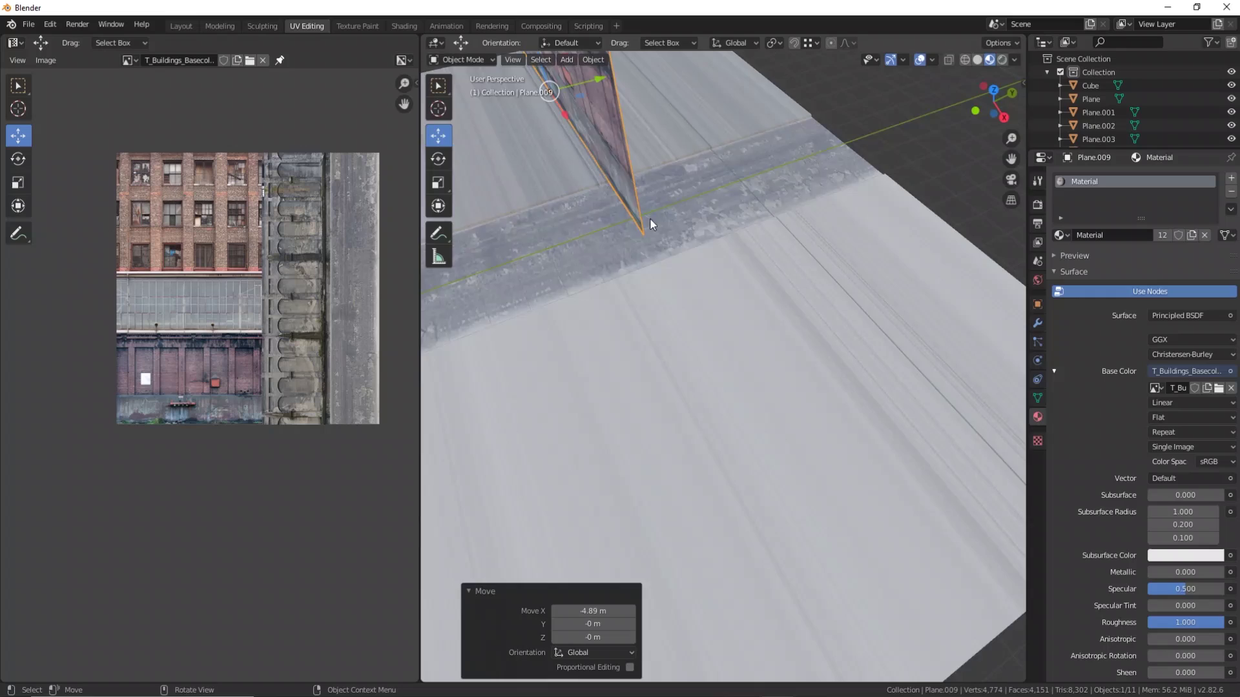
key(s)
click(758, 285)
key(KP_7)
Make a linked copy of the wall plane and move its UVs onto the brick wall area
right_click(613, 301)
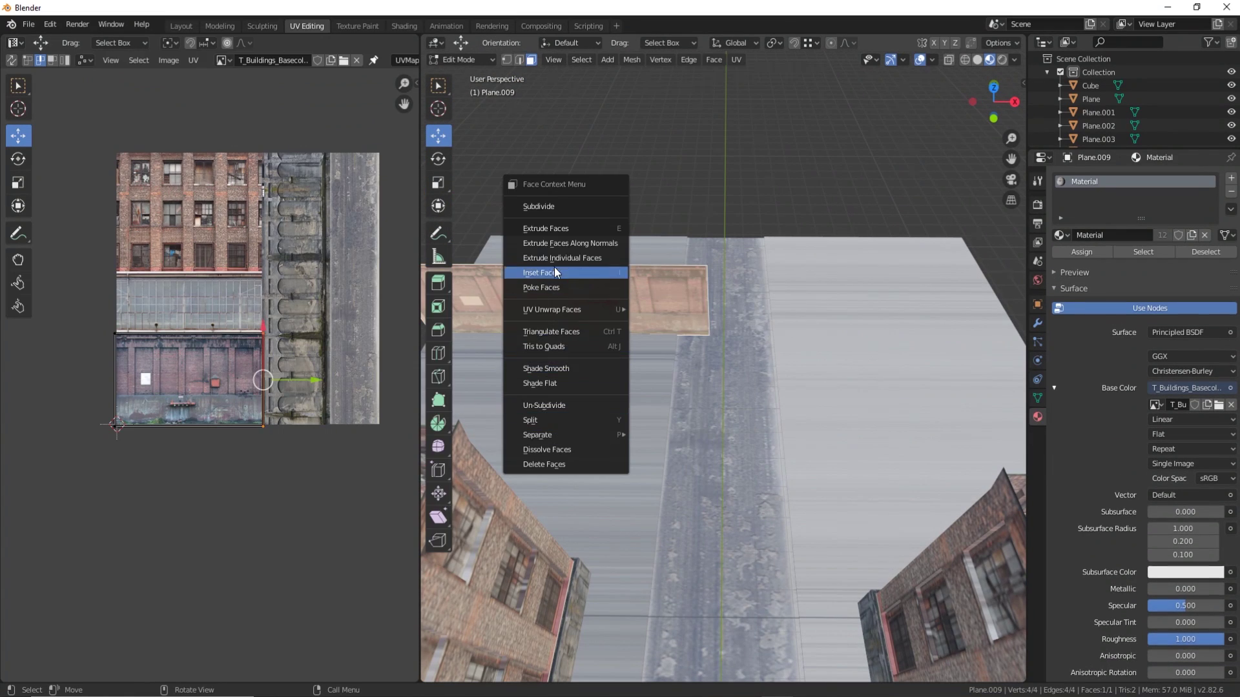
click(616, 302)
click(559, 303)
key(Tab)
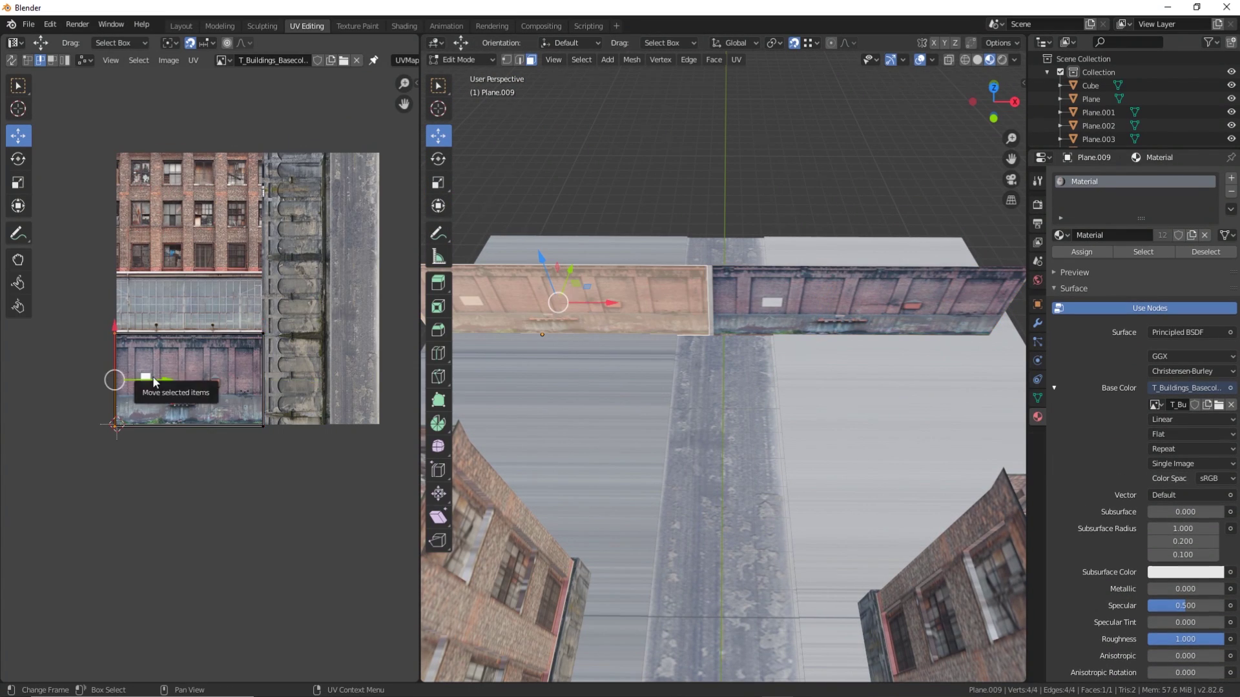
scroll(194, 375, up, 6)
key(g)
scroll(235, 514, down, 3)
key(g)
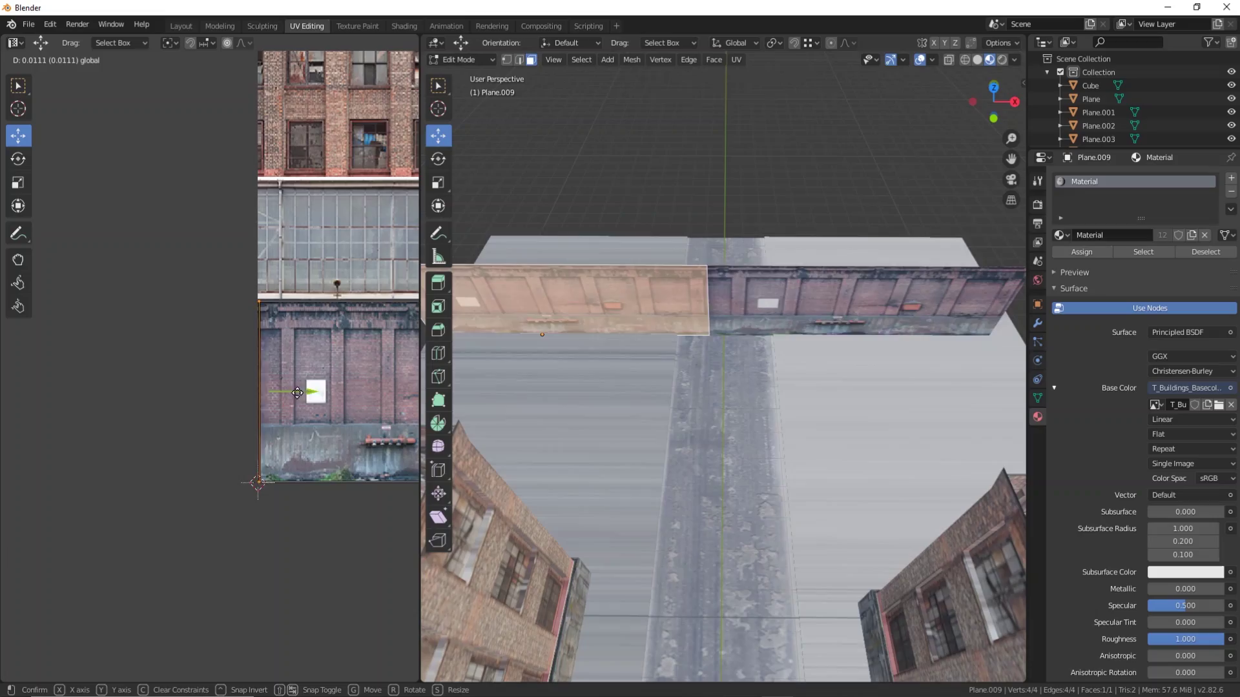
click(405, 429)
key(Tab)
middle_drag(620, 362, 704, 251)
Copy the building blocks 19.7 m along Y and add an upright backdrop plane
click(669, 395)
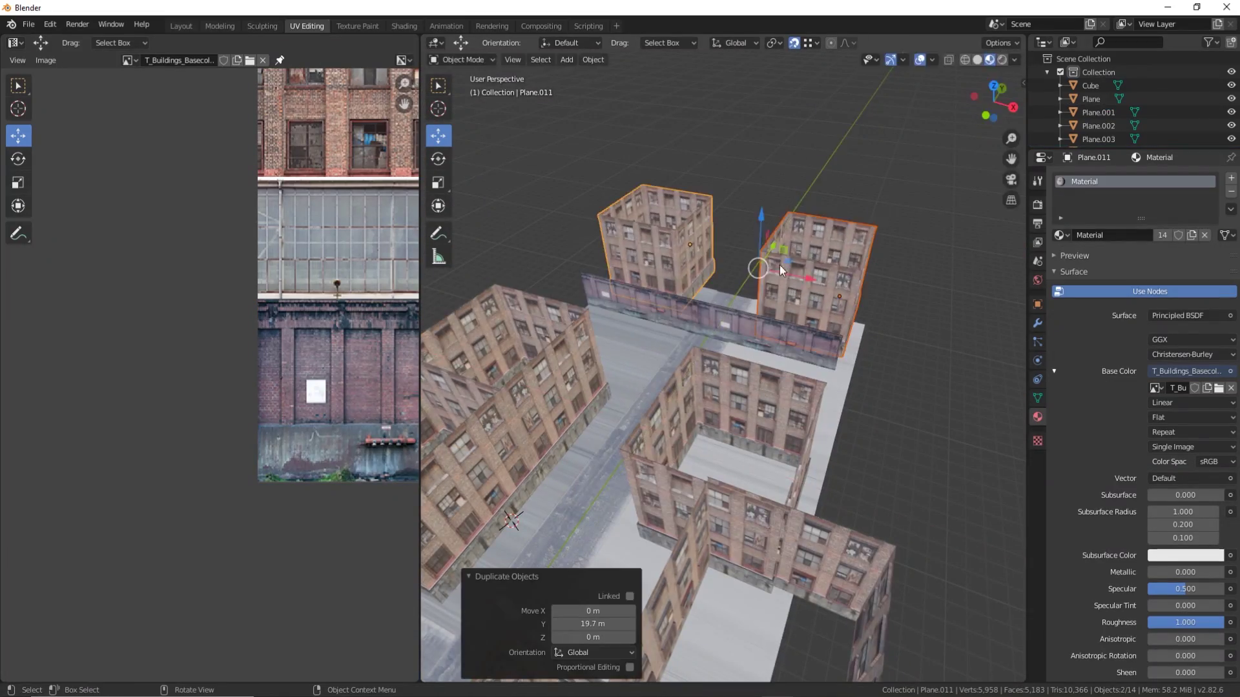
middle_drag(780, 264, 908, 350)
key(shift+a)
click(949, 362)
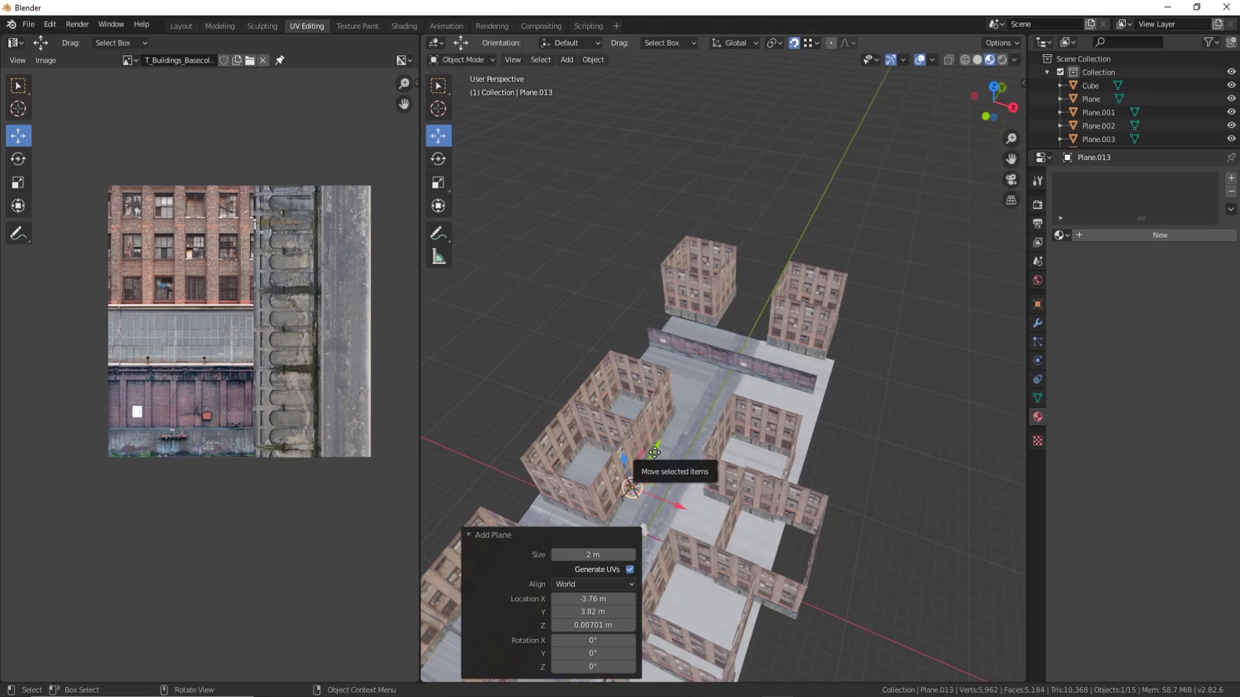
middle_drag(840, 310, 852, 271)
Give the plane a new material with T_ChemicalPlant_Basecolour as its Base Color
click(1160, 235)
click(1220, 388)
click(345, 247)
scroll(487, 546, down, 3)
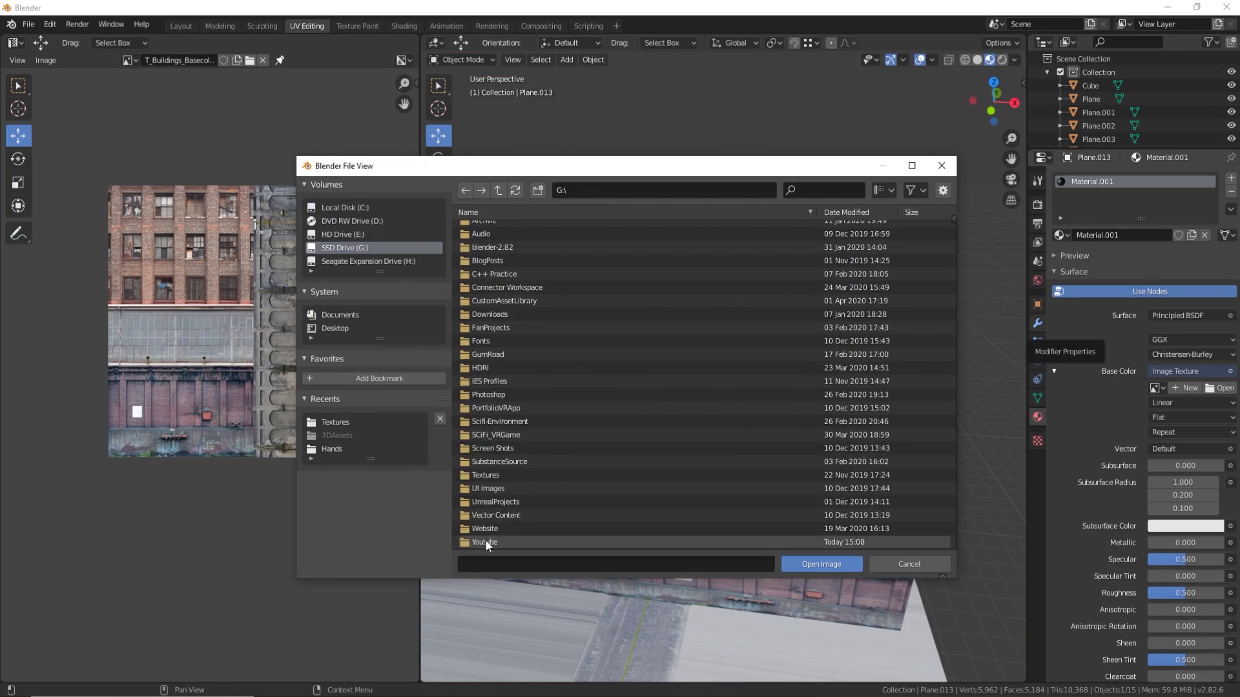
click(848, 566)
Raise the backdrop along Z and show the chemical plant image in the UV editor
middle_drag(743, 452, 684, 392)
key(Tab)
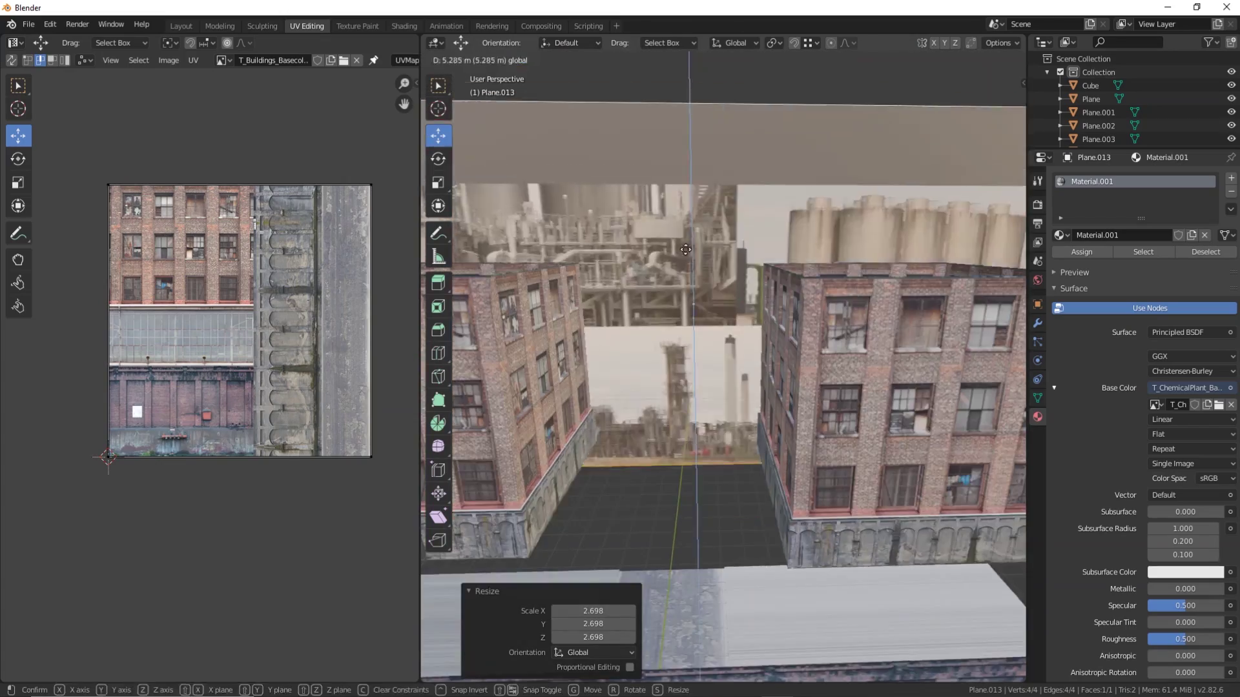
key(g)
key(z)
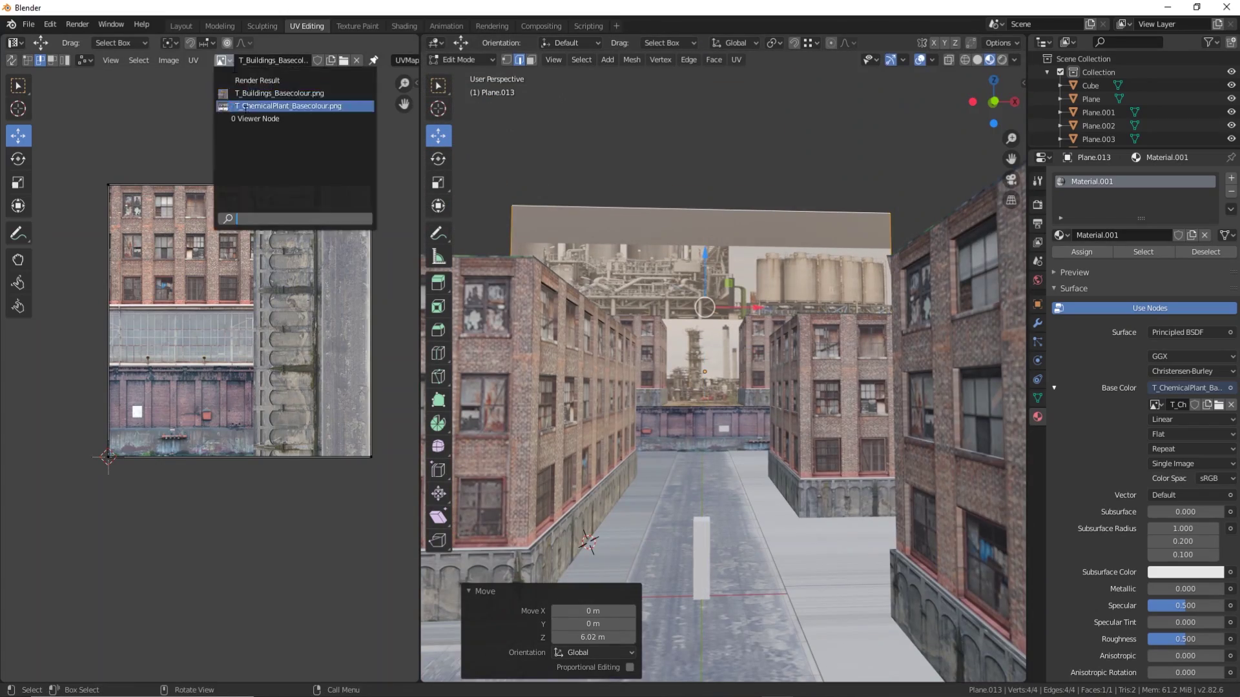
click(245, 106)
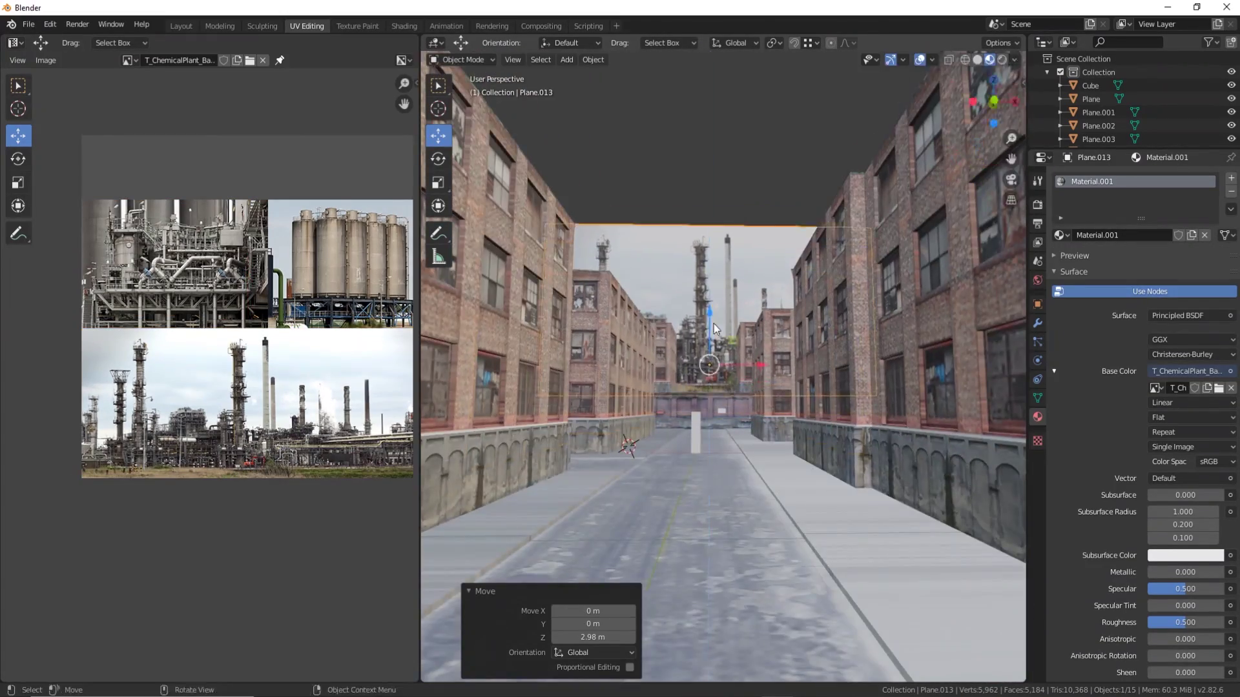
middle_drag(714, 323, 938, 361)
key(Tab)
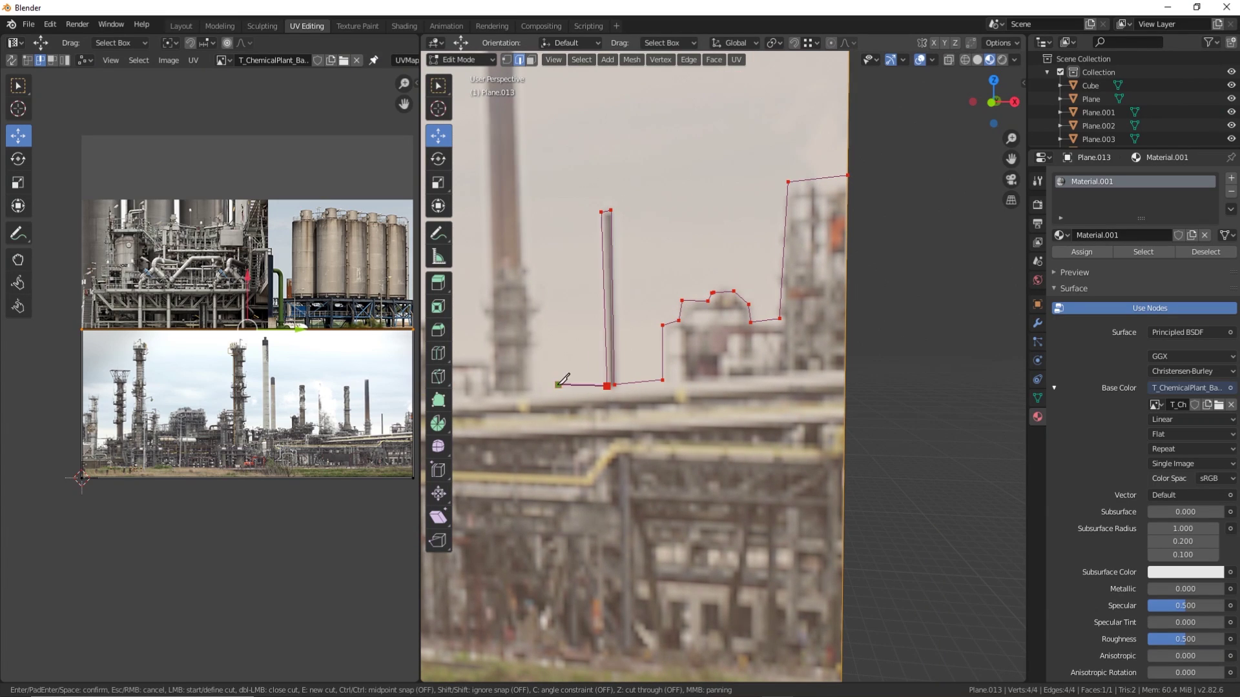
Knife-cut the backdrop along the edges of the first chimney stacks
click(526, 387)
shift+middle_drag(528, 347, 708, 377)
click(732, 161)
shift+middle_drag(709, 288, 725, 345)
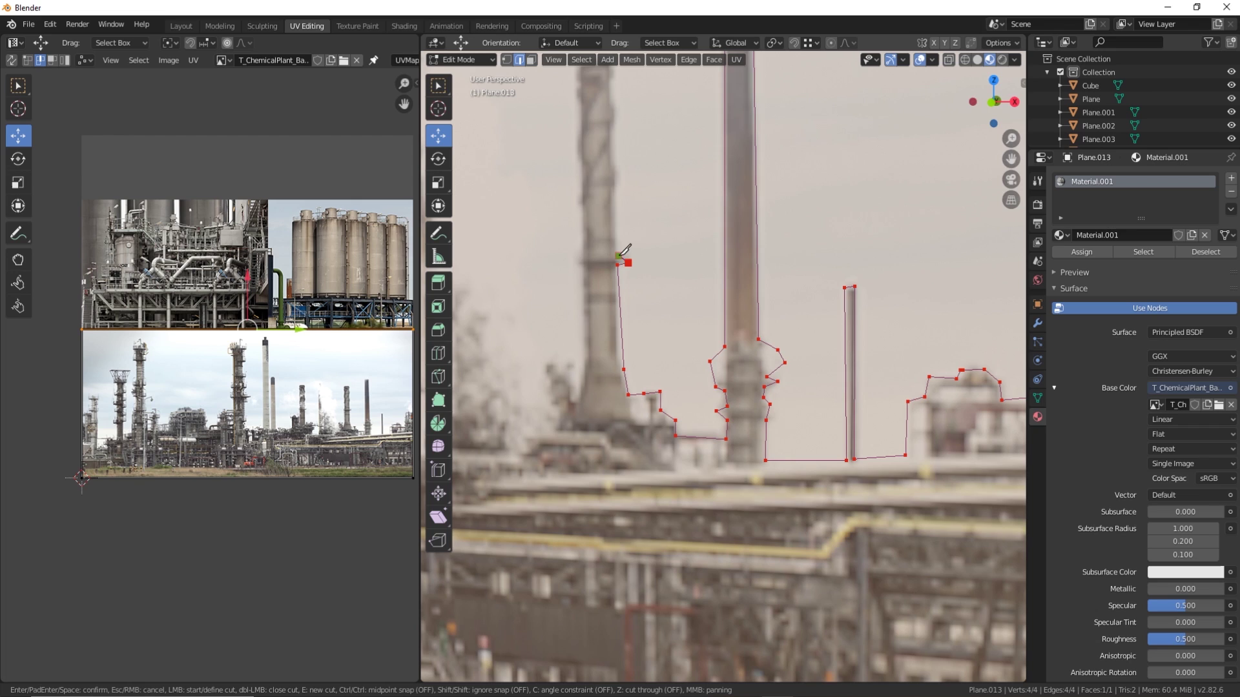
shift+middle_drag(617, 114, 757, 284)
click(754, 273)
click(751, 255)
click(756, 243)
click(751, 232)
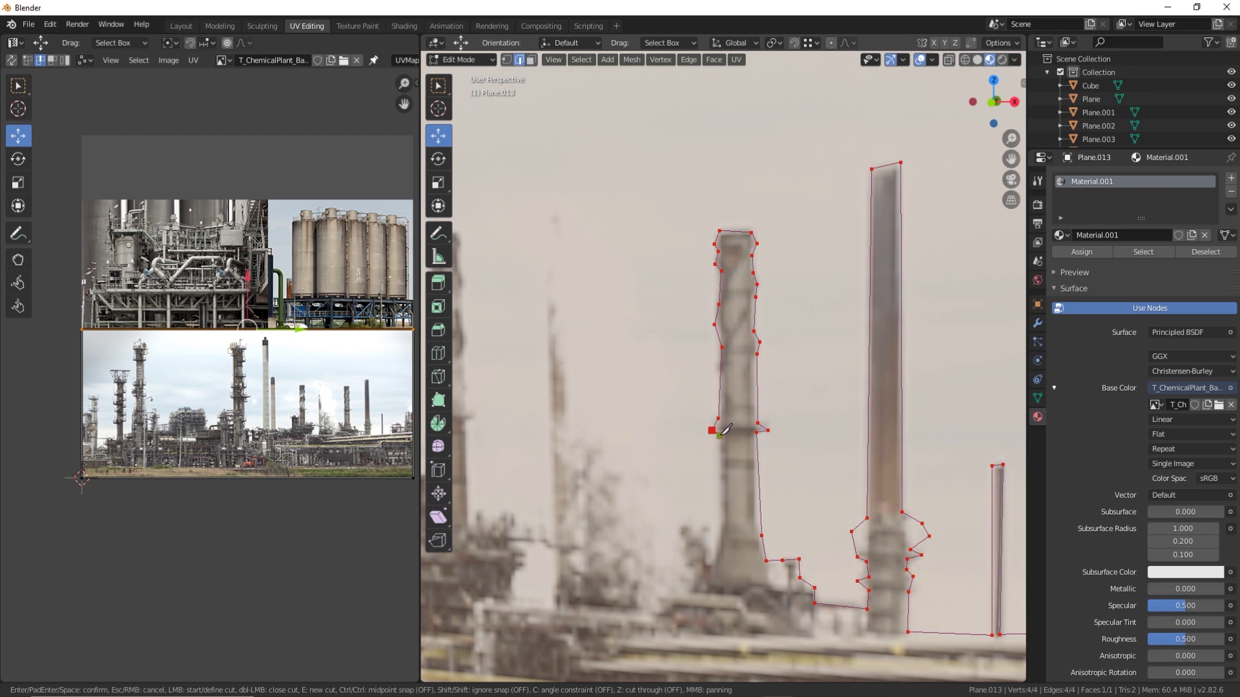
click(720, 526)
shift+middle_drag(720, 527, 792, 319)
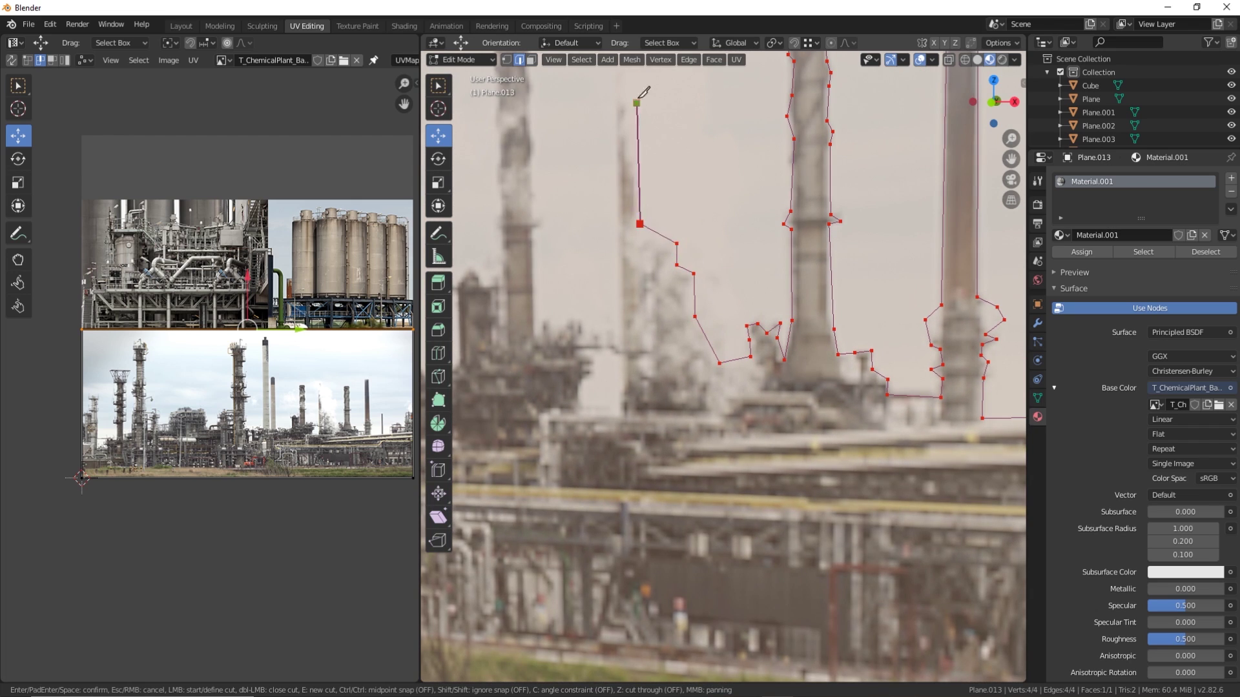
shift+middle_drag(644, 92, 714, 281)
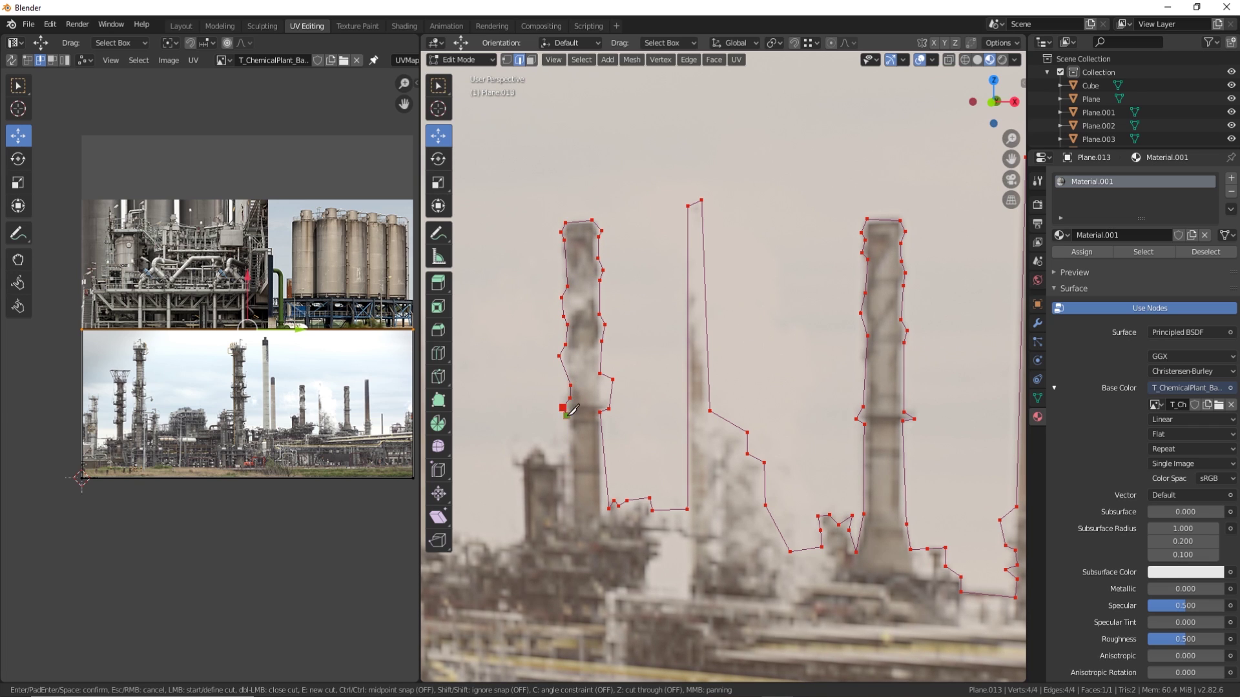
Continue the knife cut along the base of the stacks
click(523, 541)
click(514, 549)
click(494, 551)
click(486, 555)
shift+middle_drag(478, 520, 766, 461)
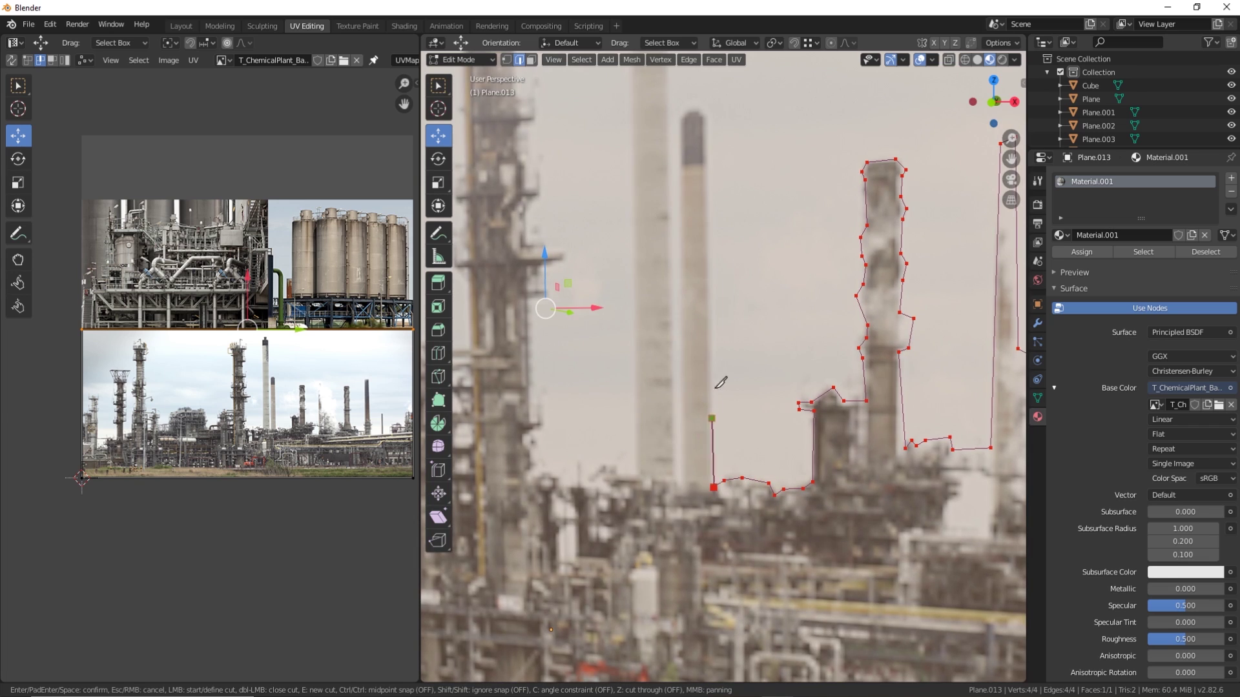
End that cut, return to the front view and restart the skyline knife tracing
key(Escape)
scroll(576, 116, down, 5)
key(3)
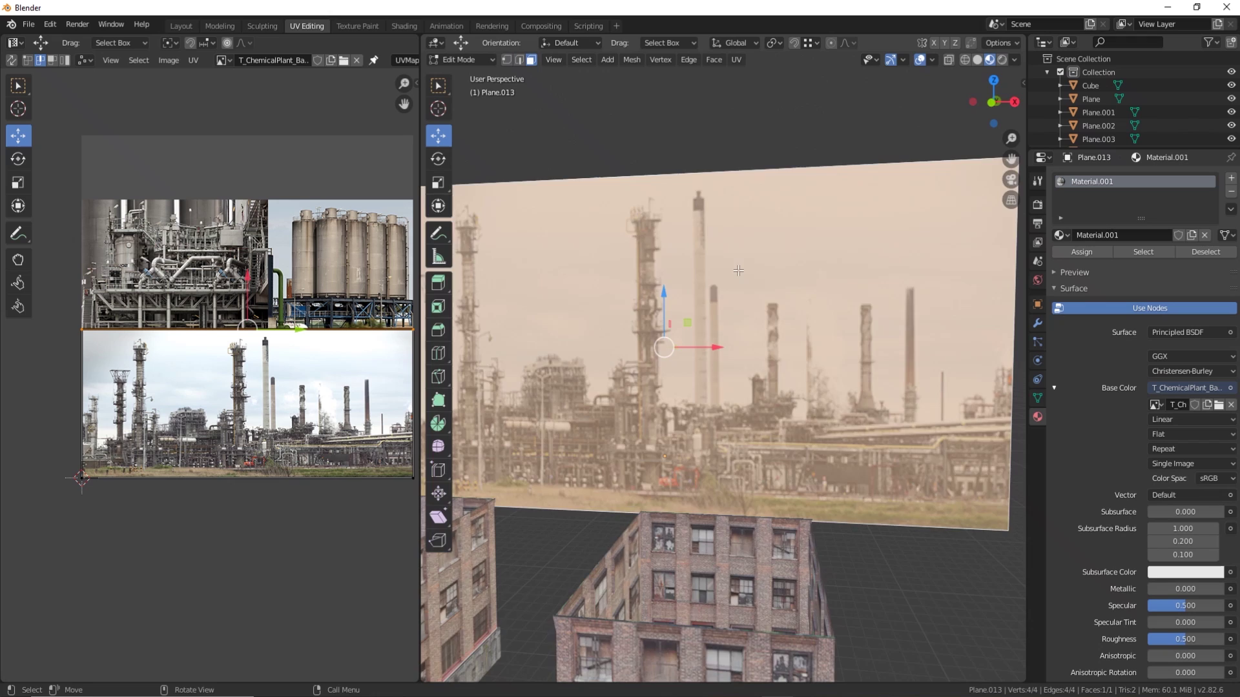
middle_drag(576, 116, 489, 71)
key(alt+a)
key(w)
scroll(885, 372, up, 3)
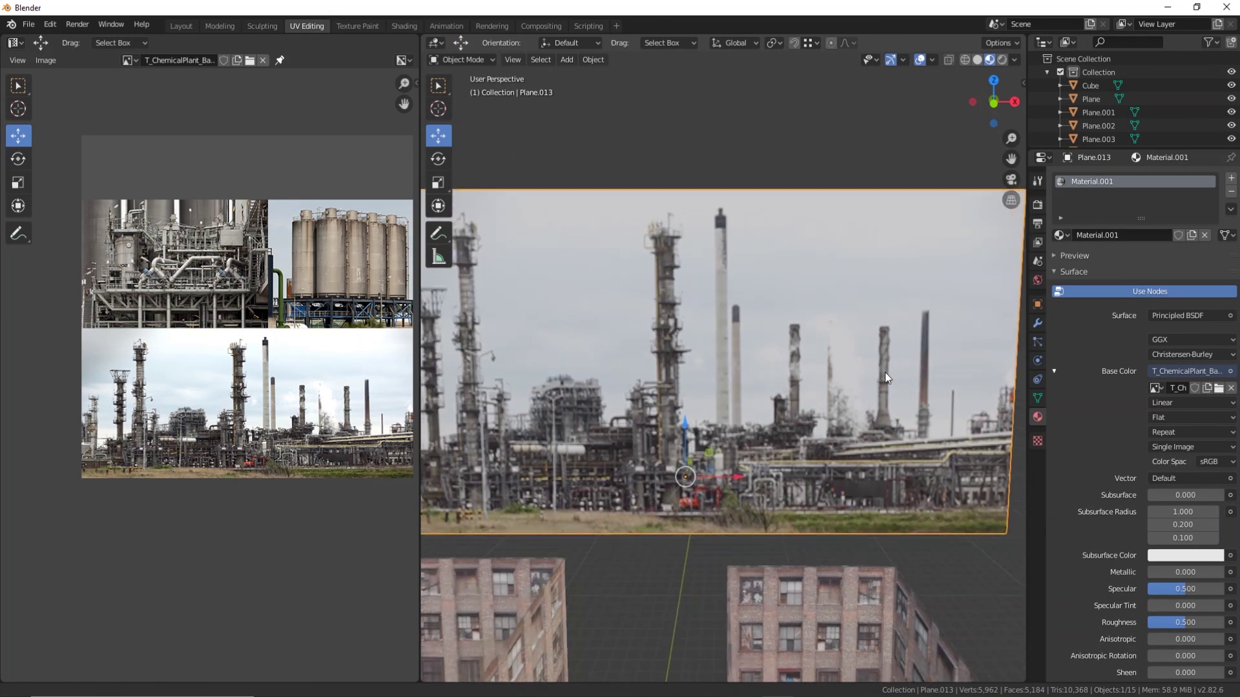
key(k)
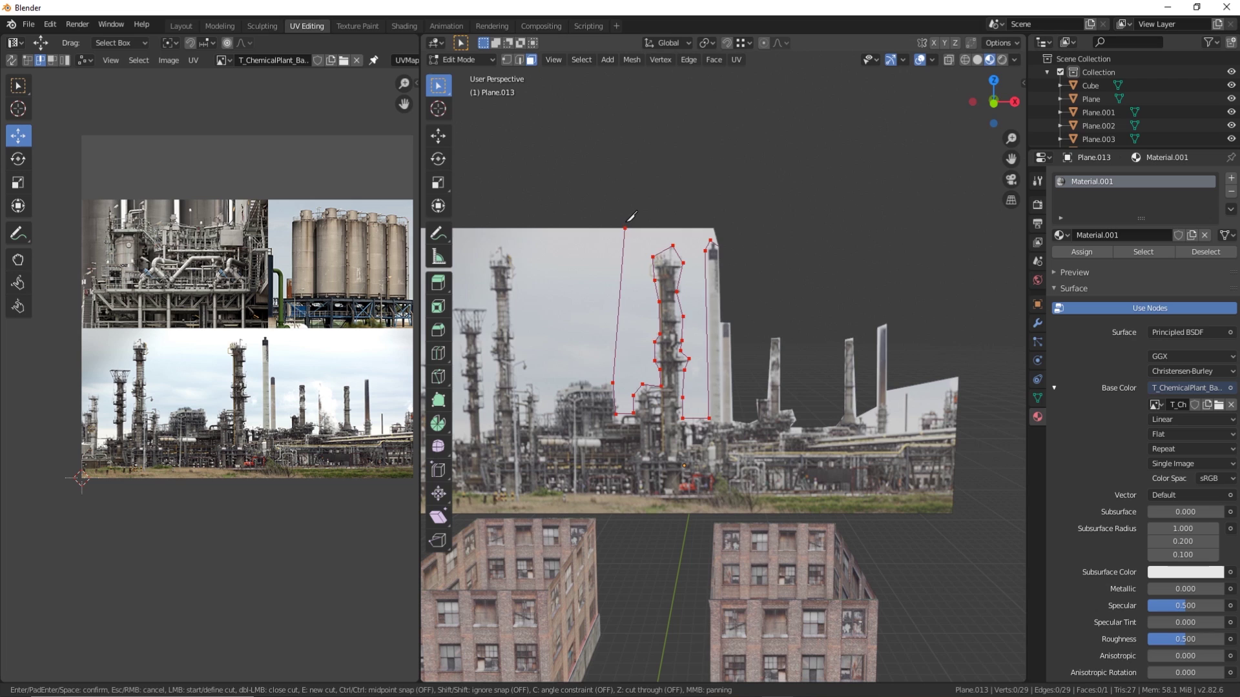
Save the scene as Environment.blend
key(ctrl+shift+s)
text(Environment)
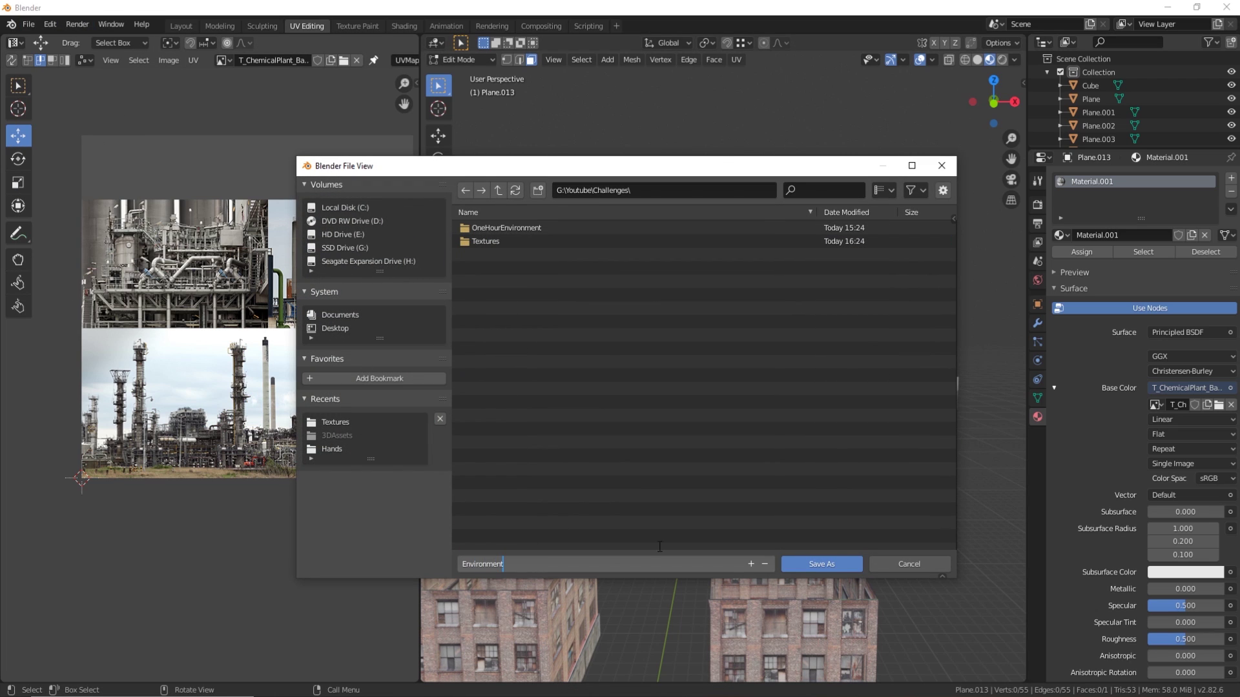
key(Return)
Finish the skyline knife cut and delete the sky faces above the silhouette
key(a)
click(507, 60)
key(k)
click(614, 382)
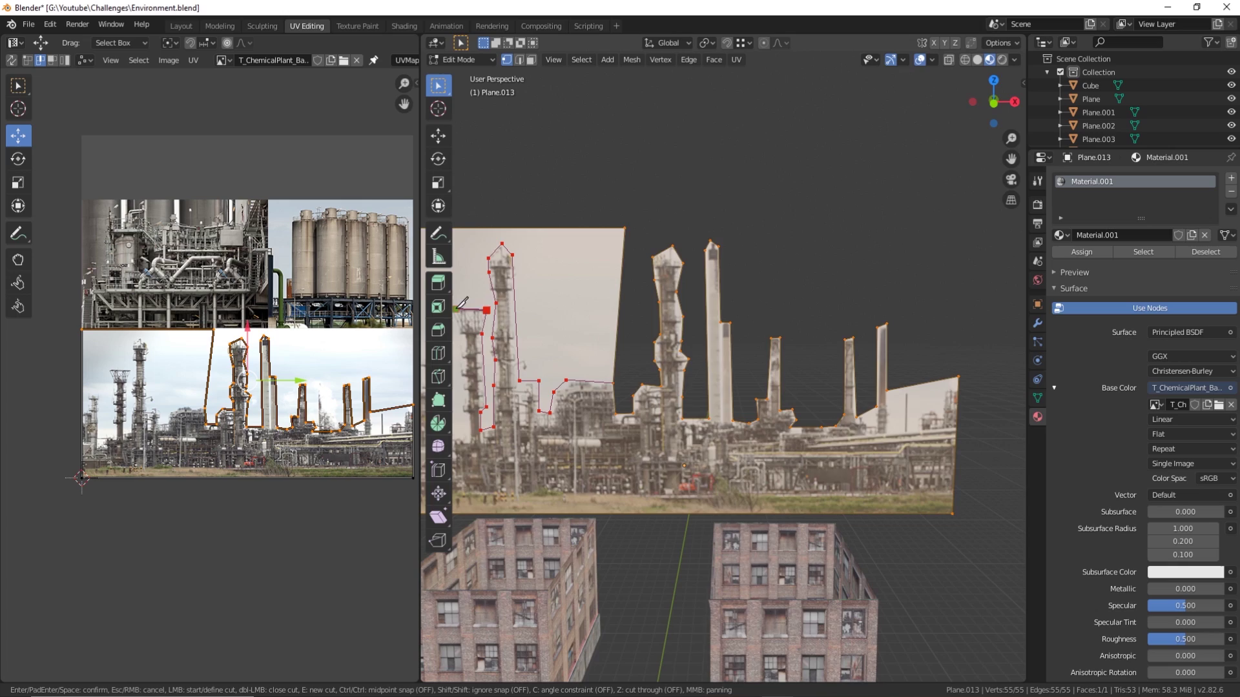
shift+middle_drag(462, 304, 683, 383)
key(Return)
key(x)
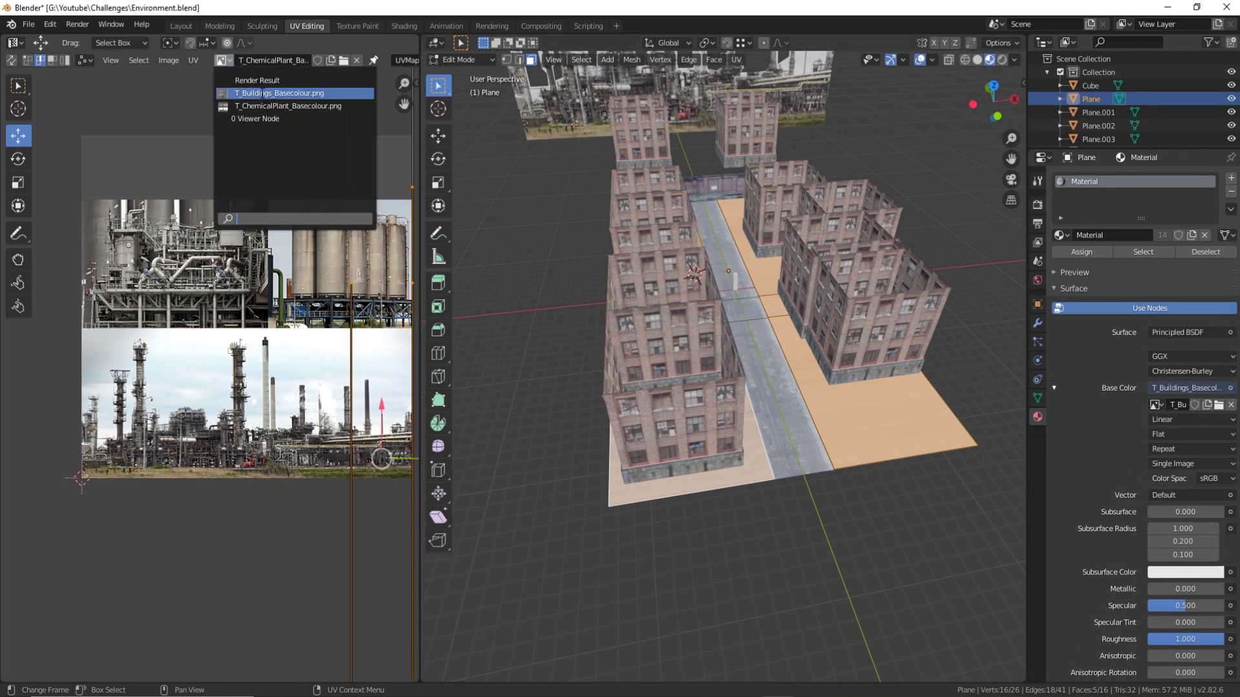
Unwrap the pavement faces, assign T_Buildings_Basecolour, and scale the UVs onto the paving strip
click(305, 92)
key(u)
click(861, 373)
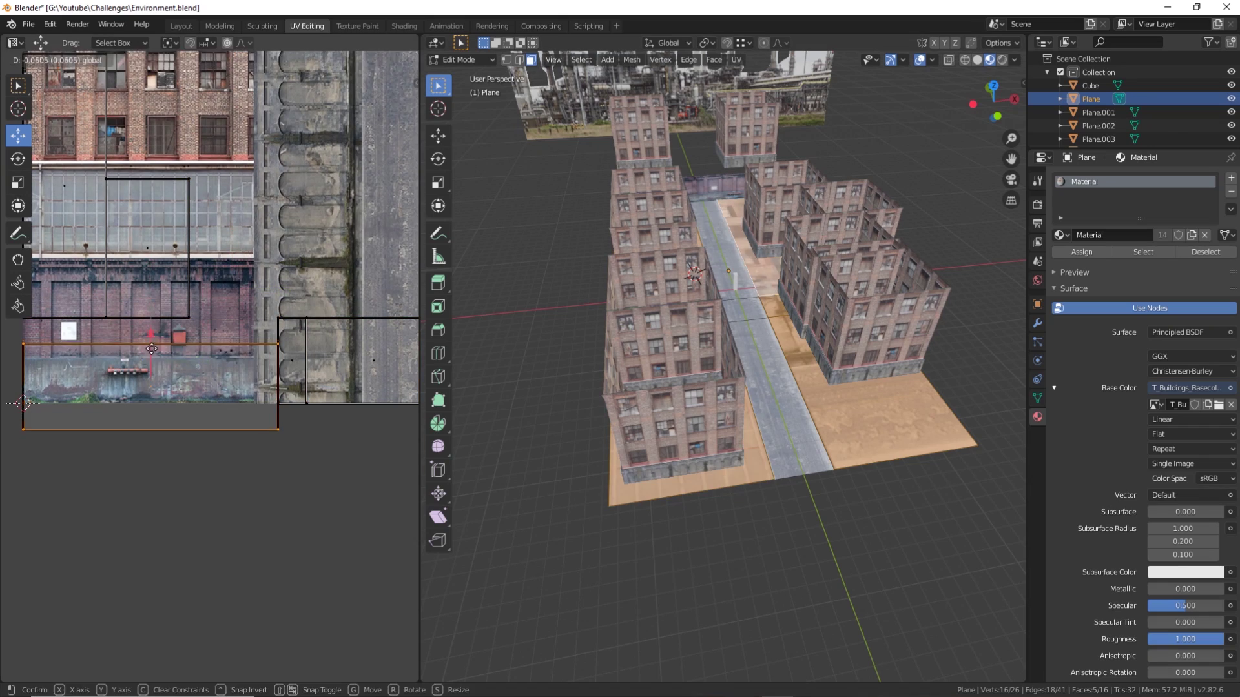
click(151, 349)
key(s)
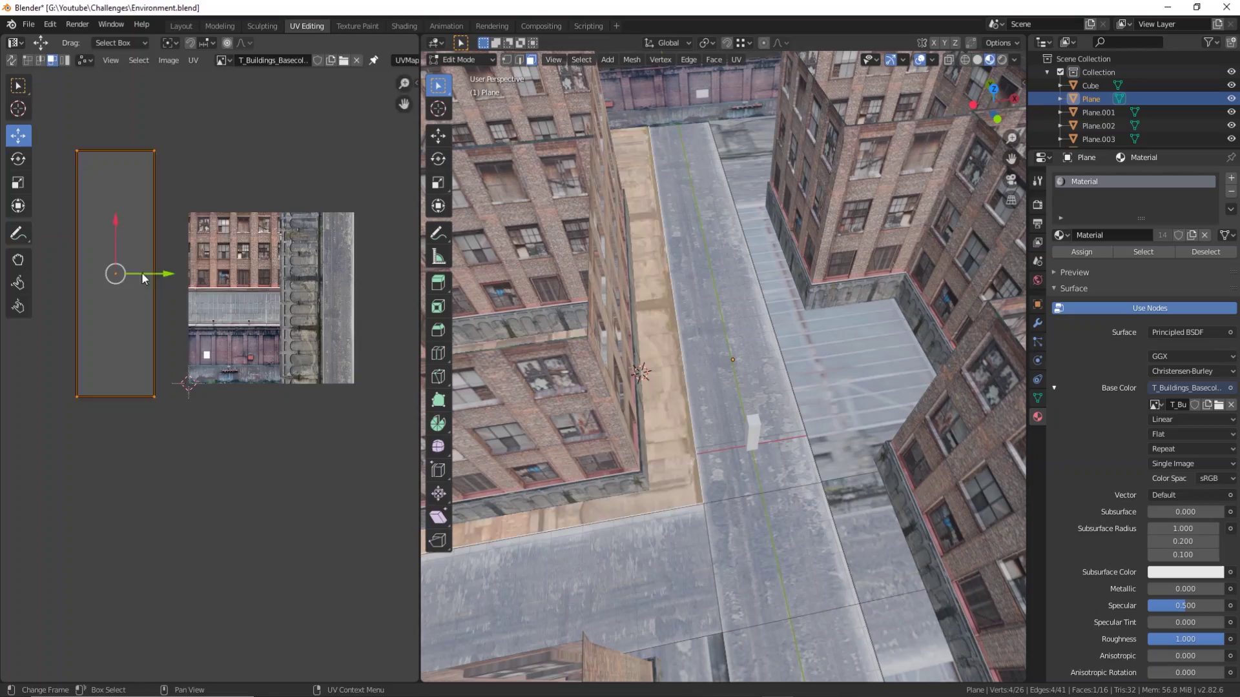
drag(150, 275, 350, 275)
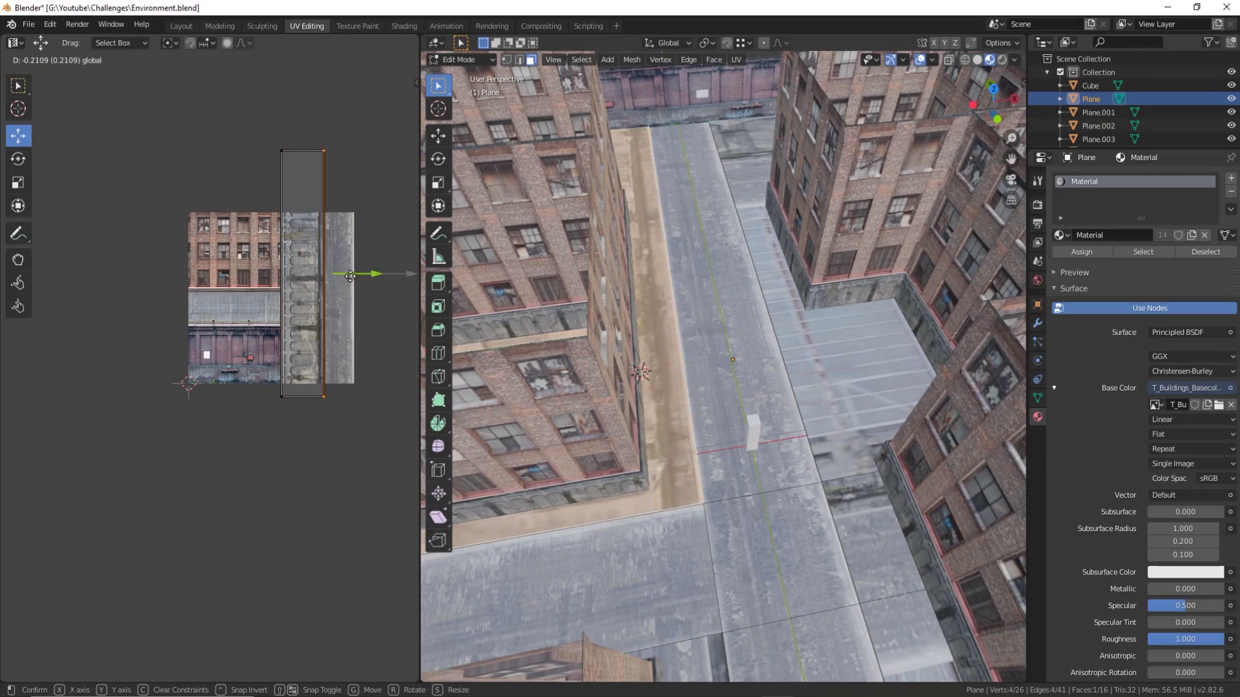
click(308, 640)
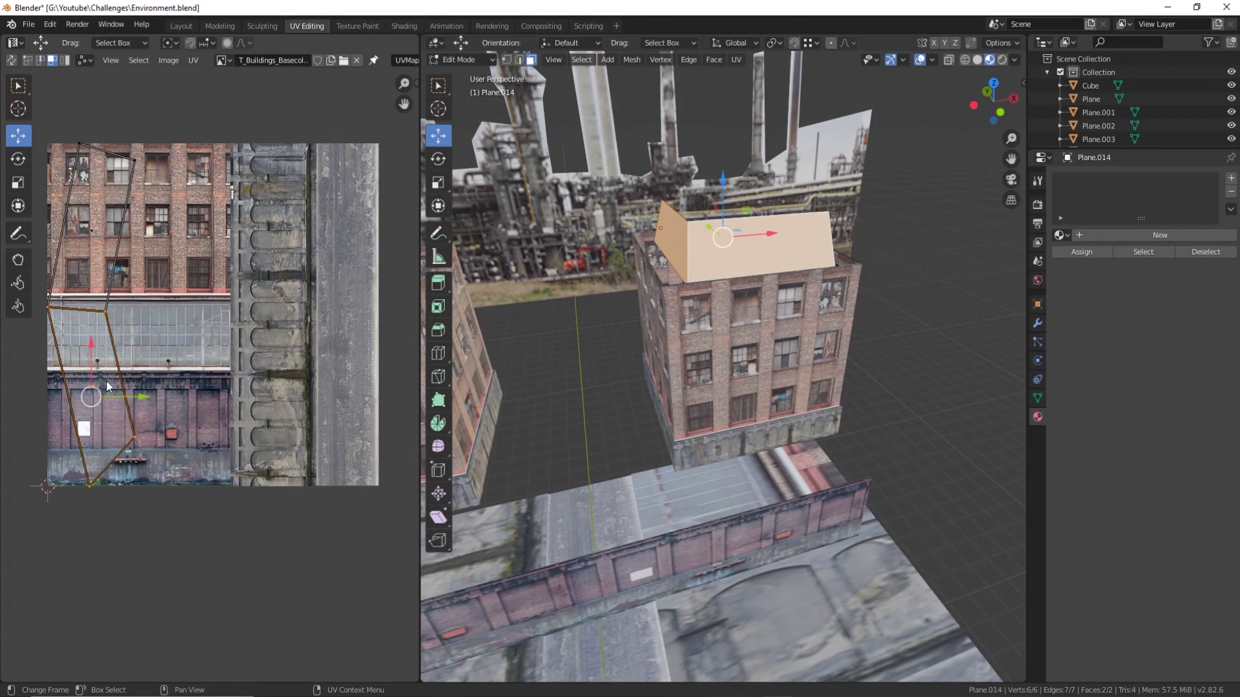
Move and rotate the roof UVs onto the glass band, then shift a roof vertex along Y
drag(107, 386, 202, 377)
key(r)
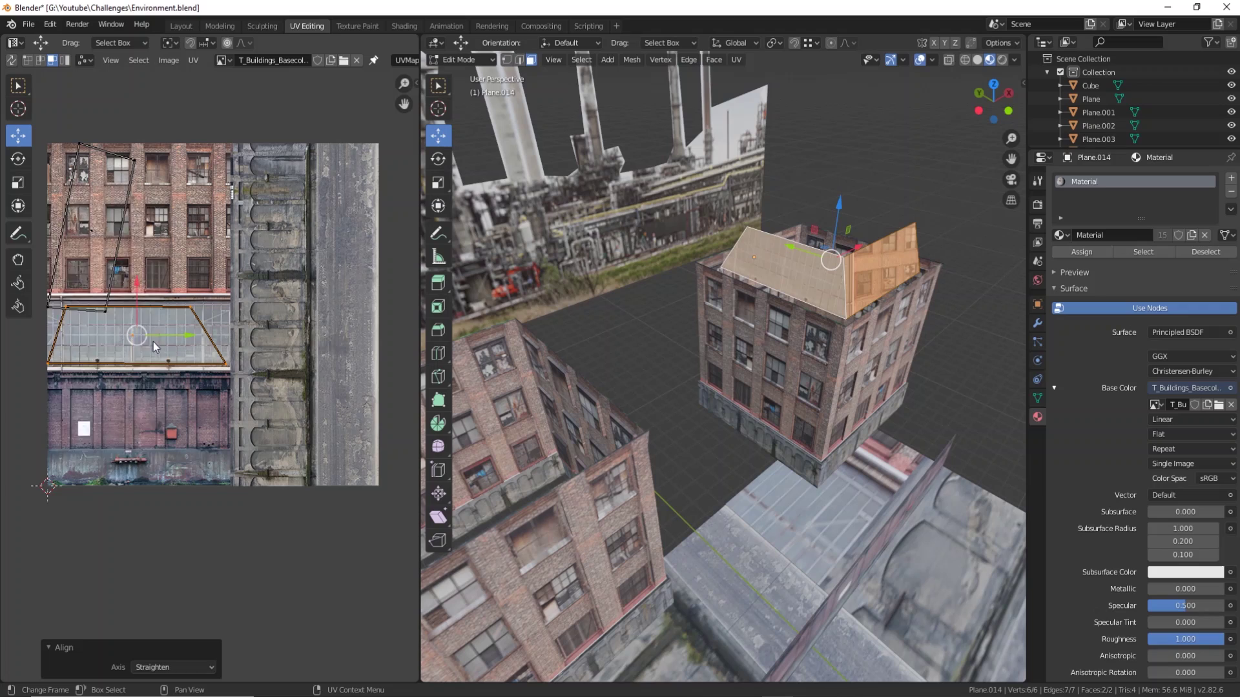
click(240, 309)
key(1)
click(747, 228)
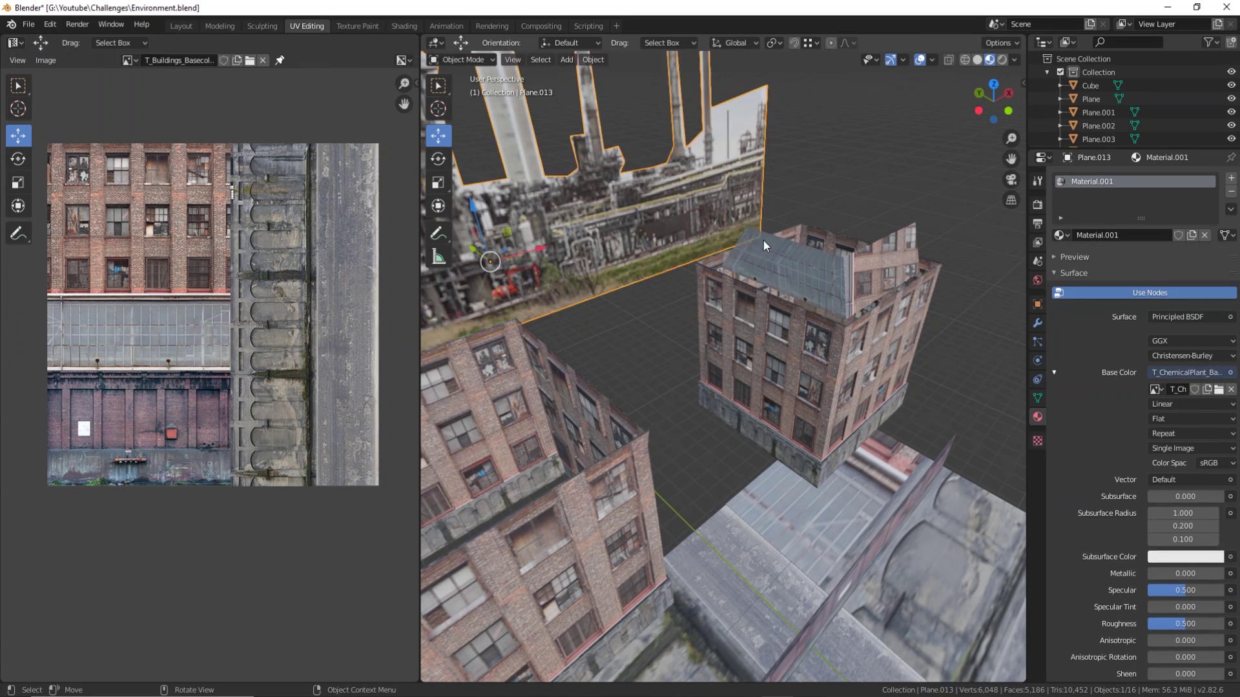
key(g)
key(y)
Unwrap the roof face, scale its UVs onto the texture, and rotate the roof piece
click(526, 60)
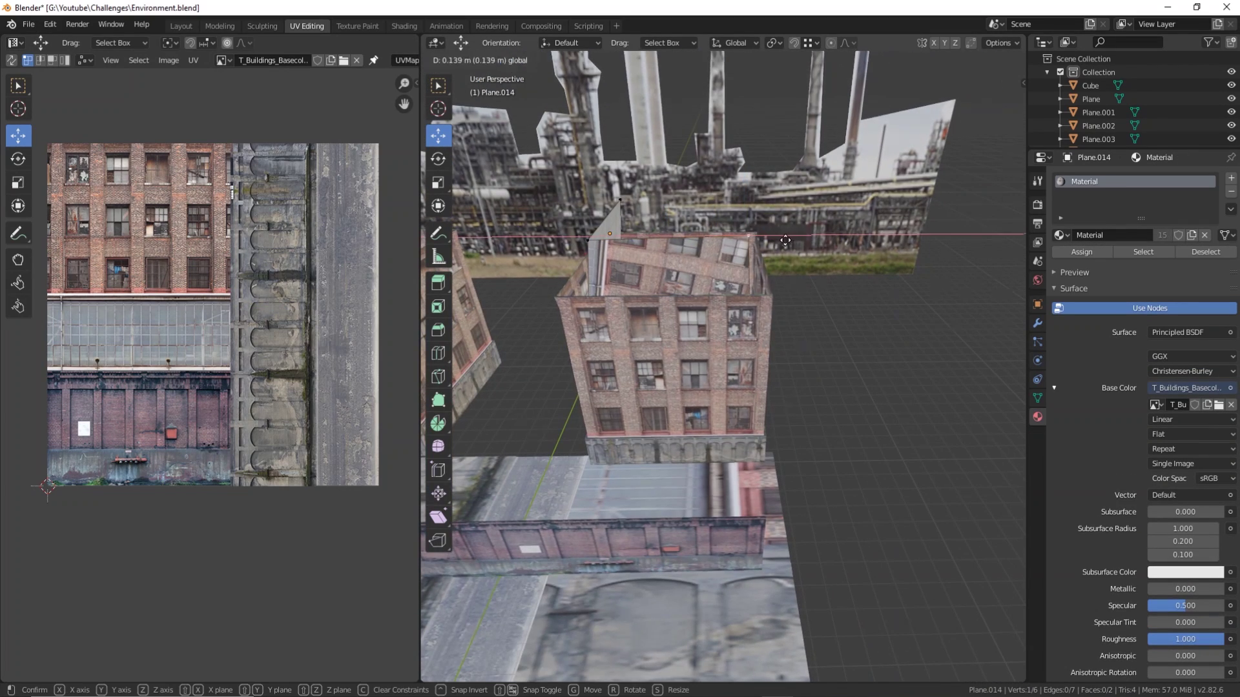
right_click(645, 249)
click(775, 380)
key(s)
click(15, 158)
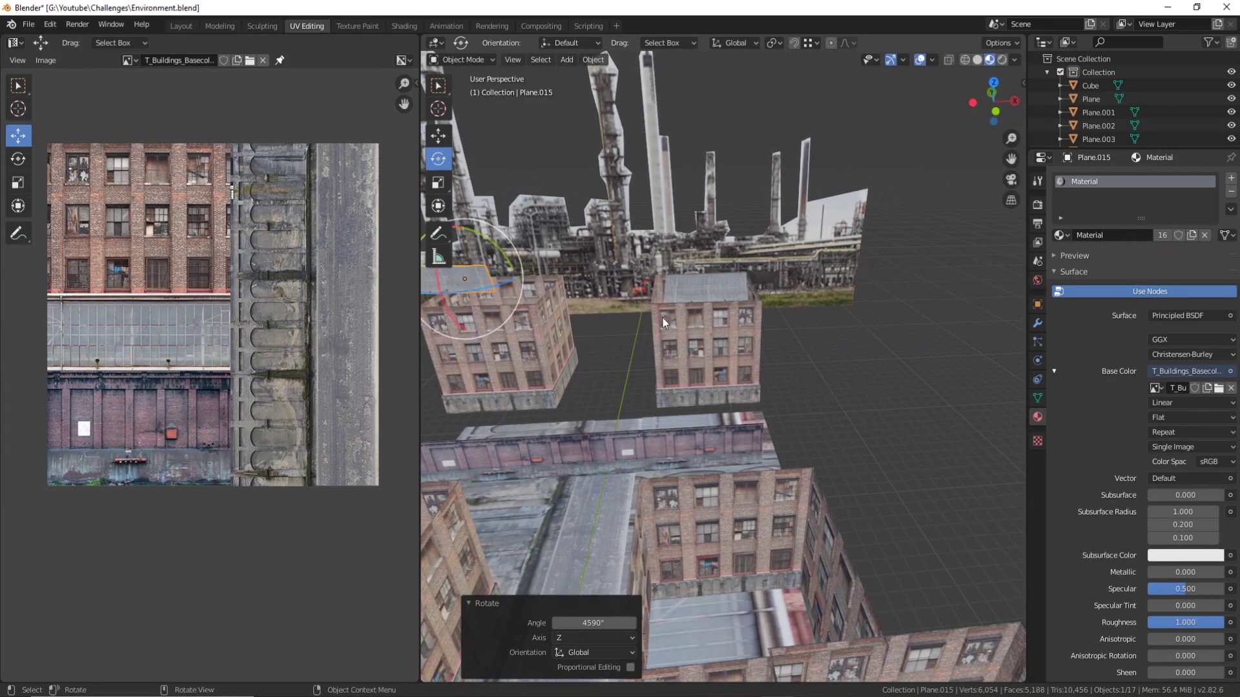
key(r)
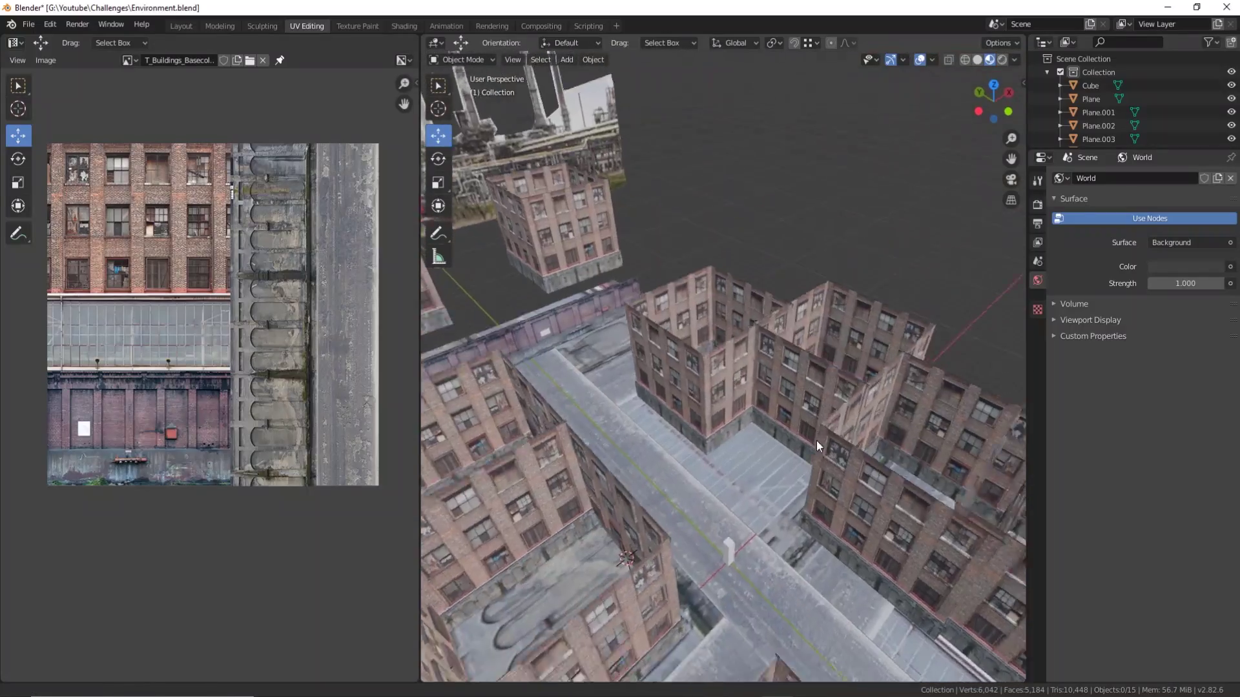
middle_drag(816, 441, 735, 421)
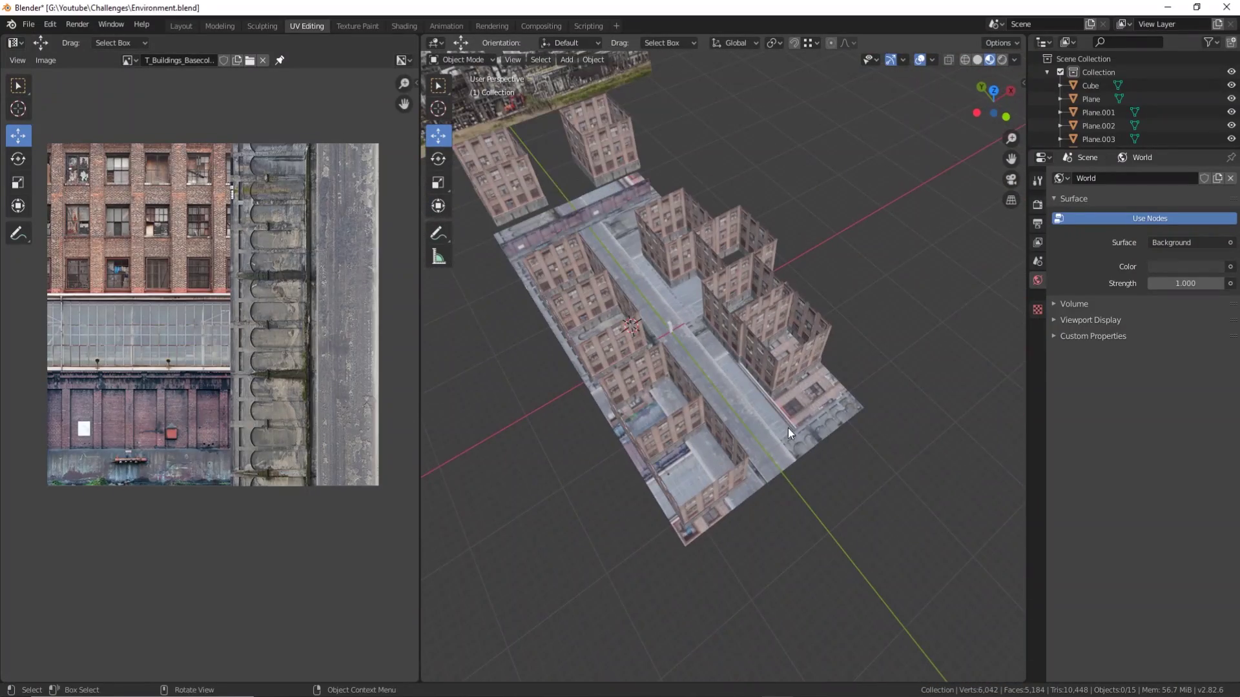
Duplicate a building plane, then select everything and start the FBX export to Environment.fbx
key(shift+d)
middle_drag(815, 520, 878, 448)
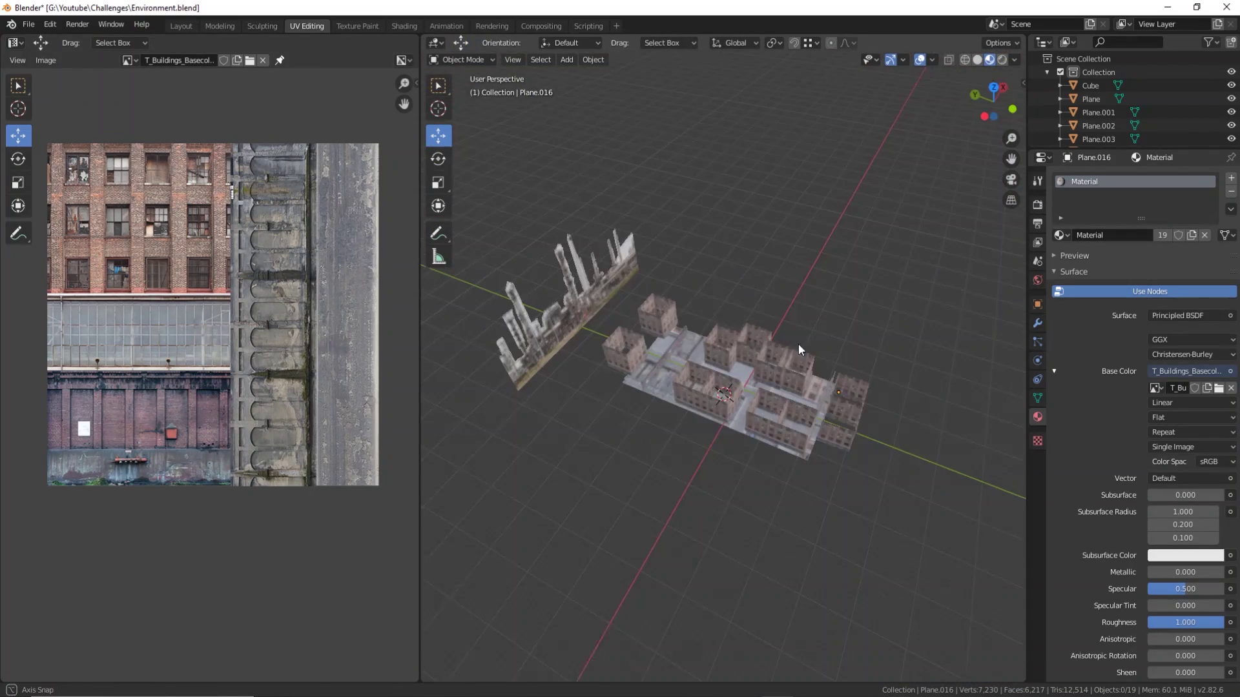
key(a)
click(29, 24)
mouse_move(77, 219)
click(173, 297)
right_click(489, 271)
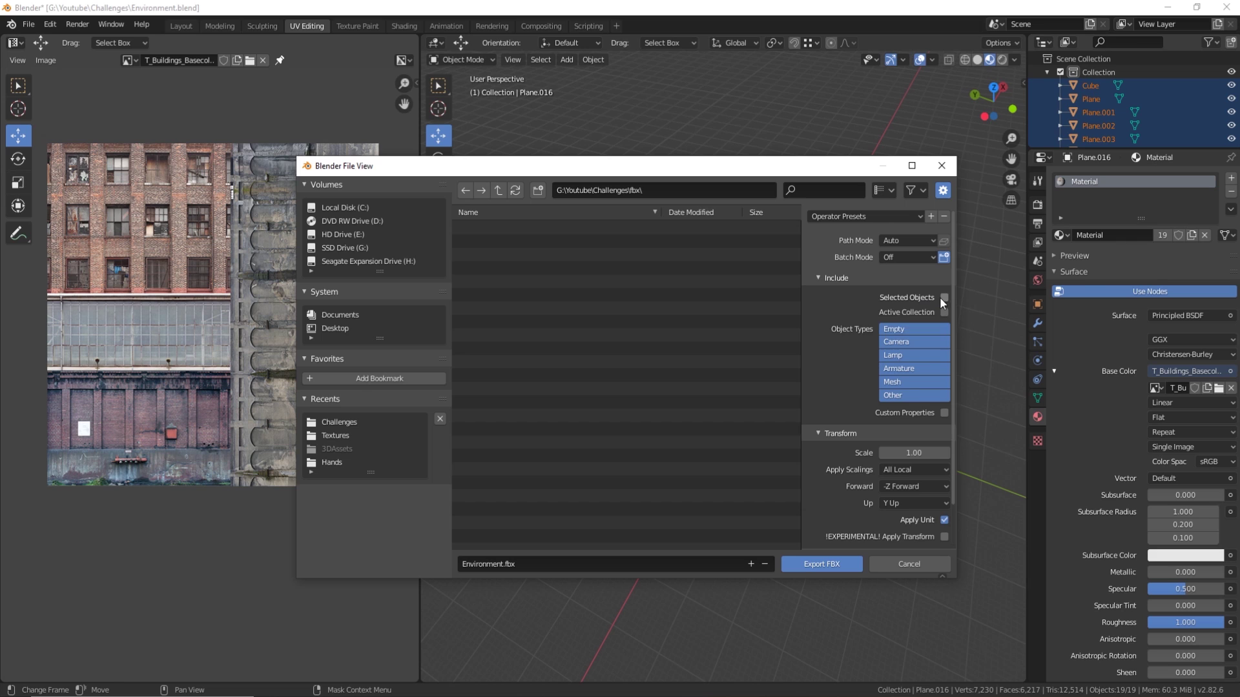
Export Environment.fbx, then delete the template PostProcessVolume and arena cubes in Unreal
click(820, 563)
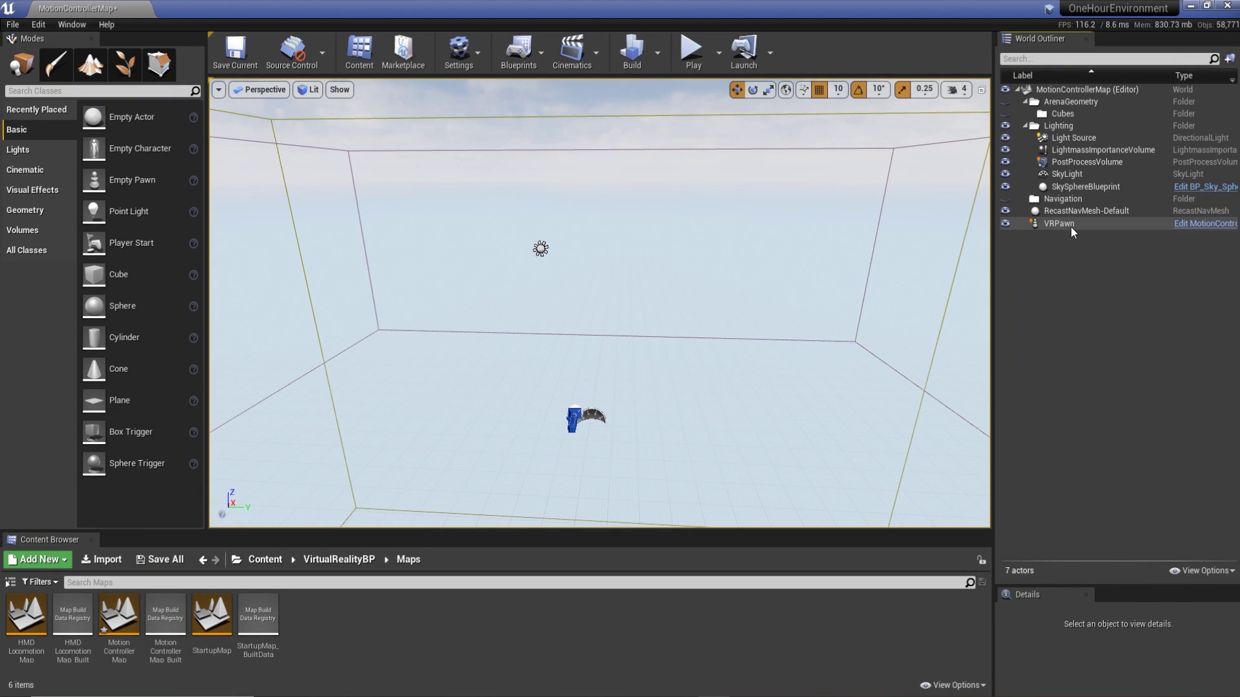
click(1087, 162)
key(Delete)
Create an Environment folder and Import All from Environment.fbx into it
click(102, 559)
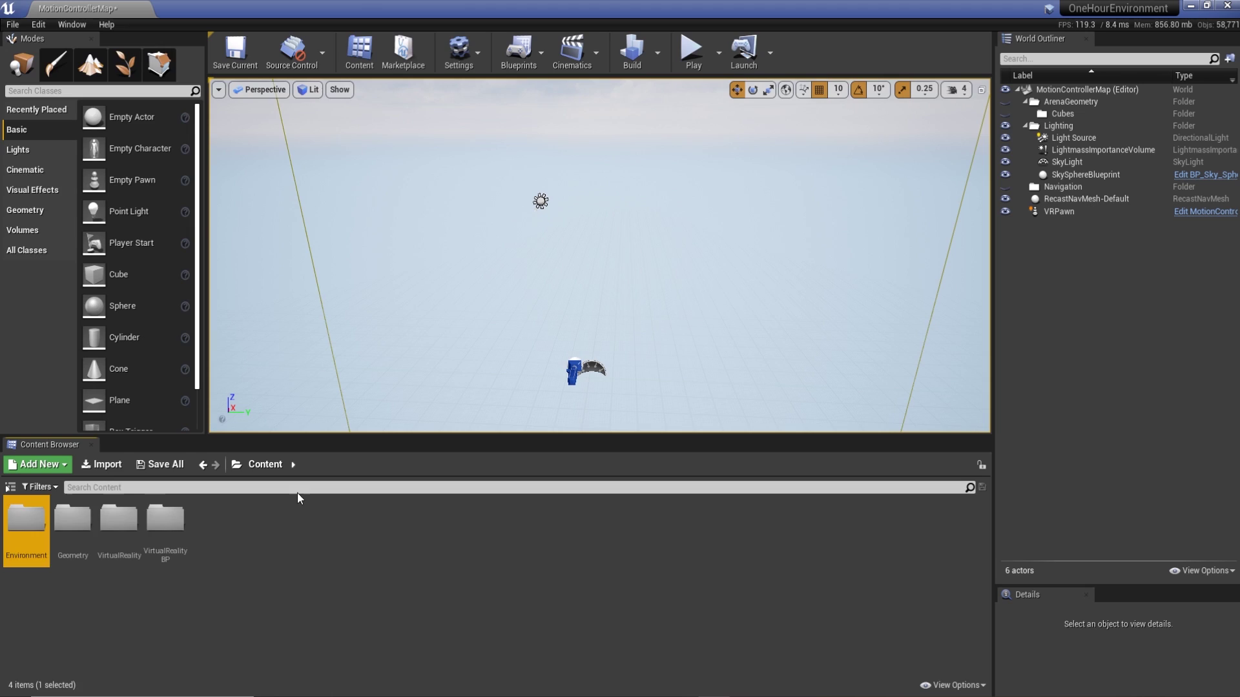
double_click(26, 519)
click(102, 464)
double_click(161, 98)
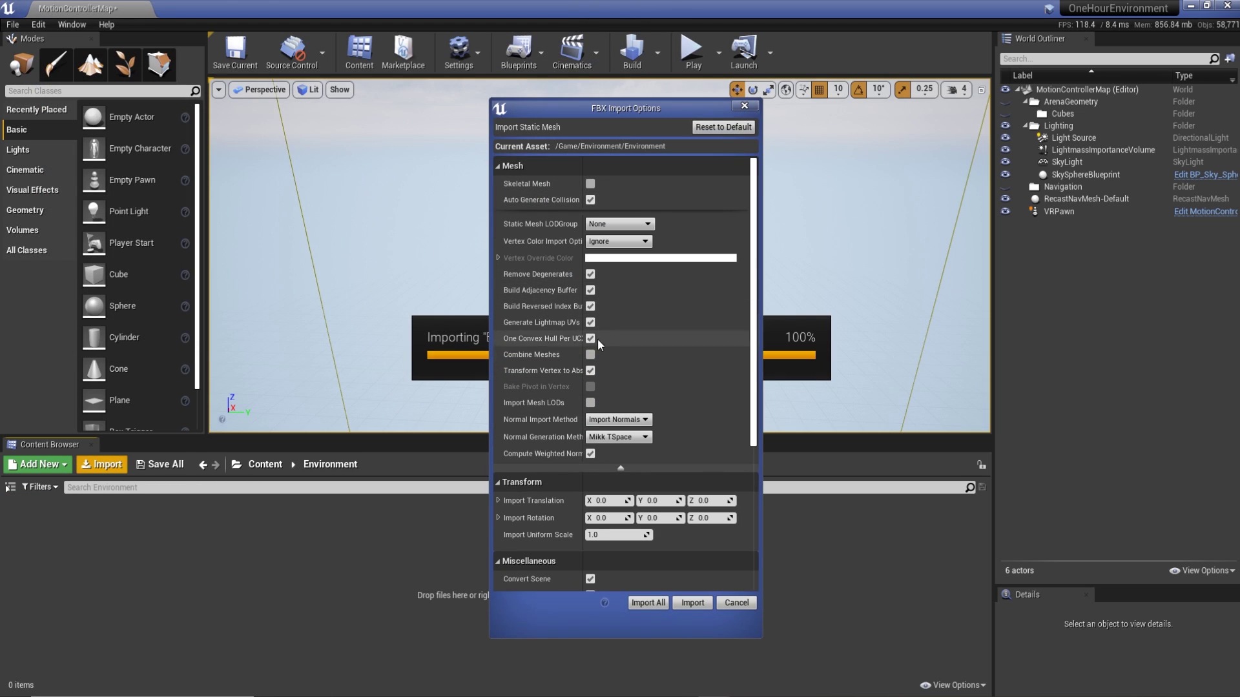
click(639, 600)
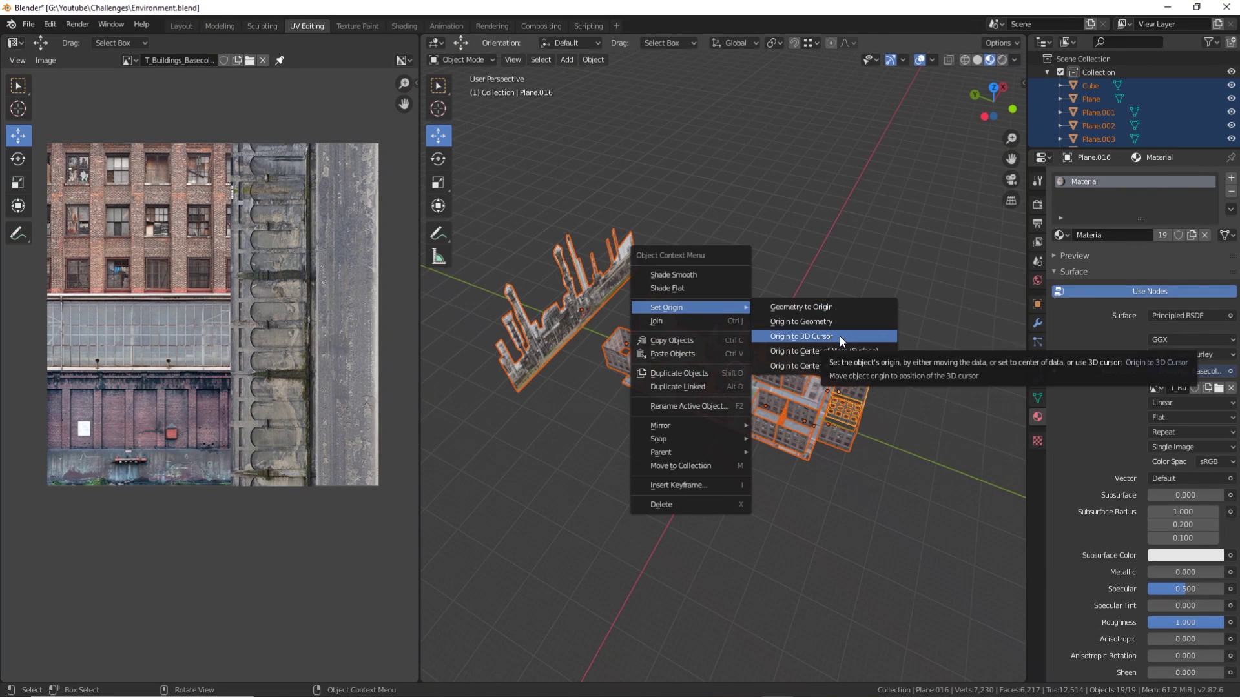
Move every object's origin to the 3D cursor and open the imported assets' options
click(839, 335)
middle_drag(839, 336, 746, 421)
right_click(746, 421)
mouse_move(749, 422)
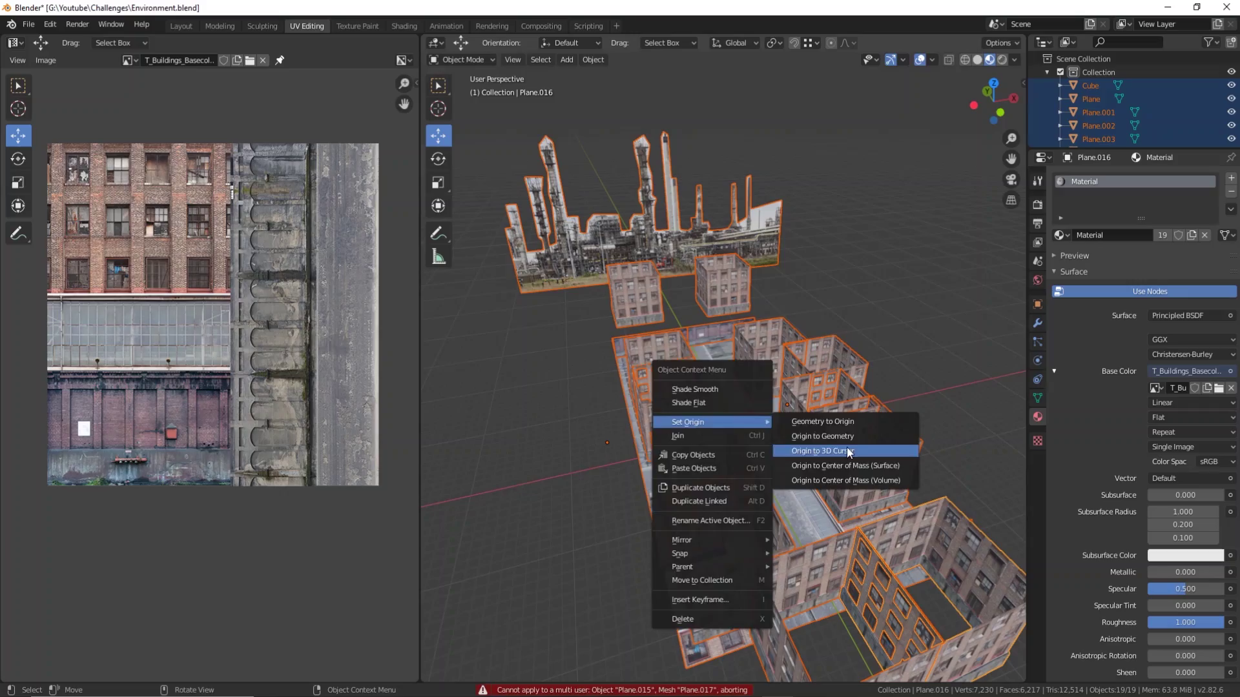
click(848, 451)
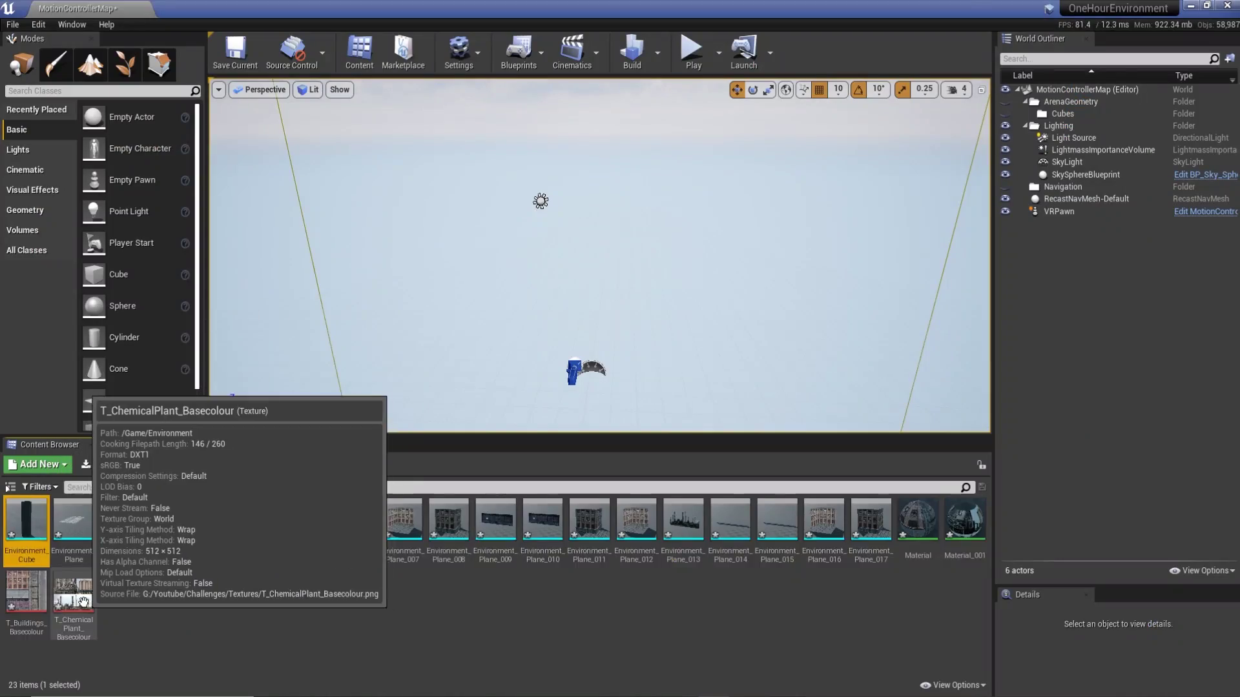
right_click(84, 601)
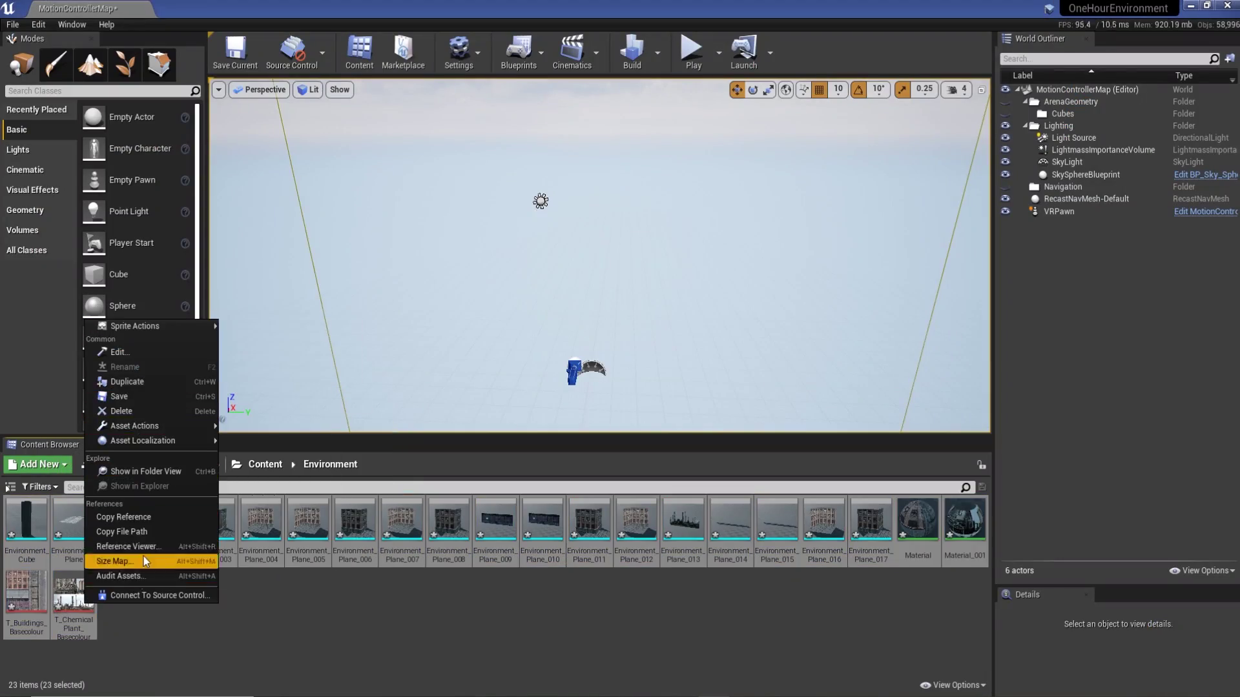
Drag all 19 environment meshes from the Content Browser into the level
click(25, 522)
shift+click(870, 520)
drag(870, 519, 450, 355)
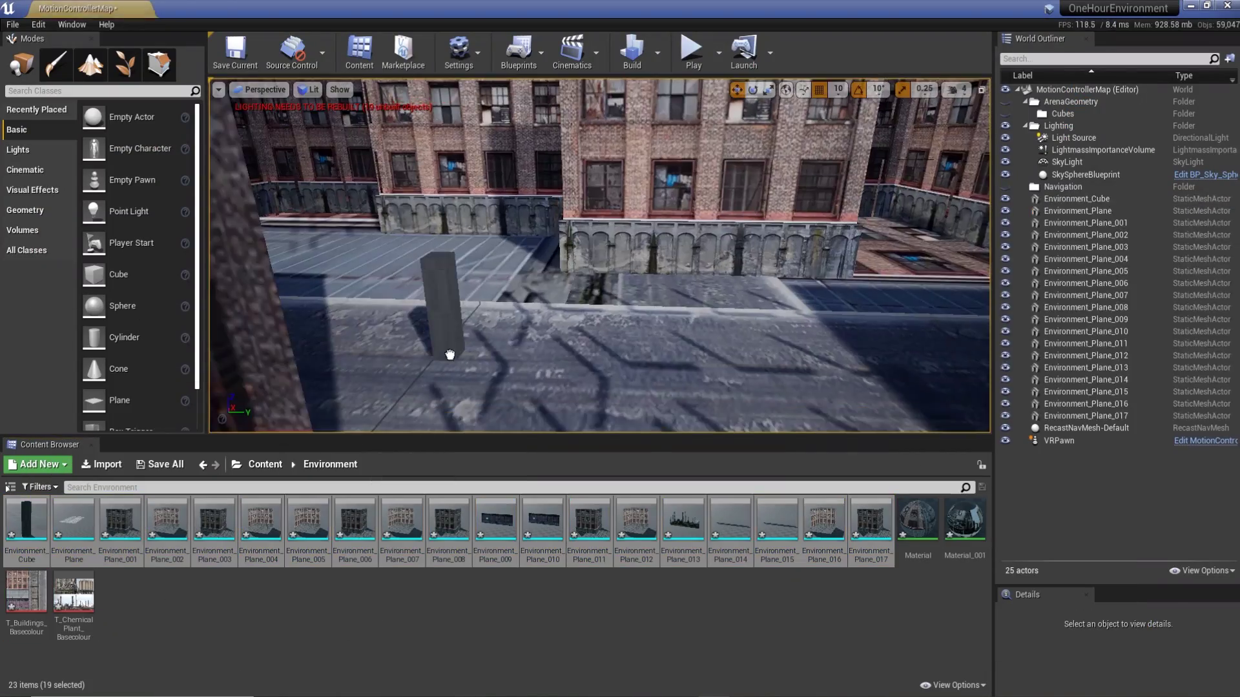
right_drag(450, 355, 481, 354)
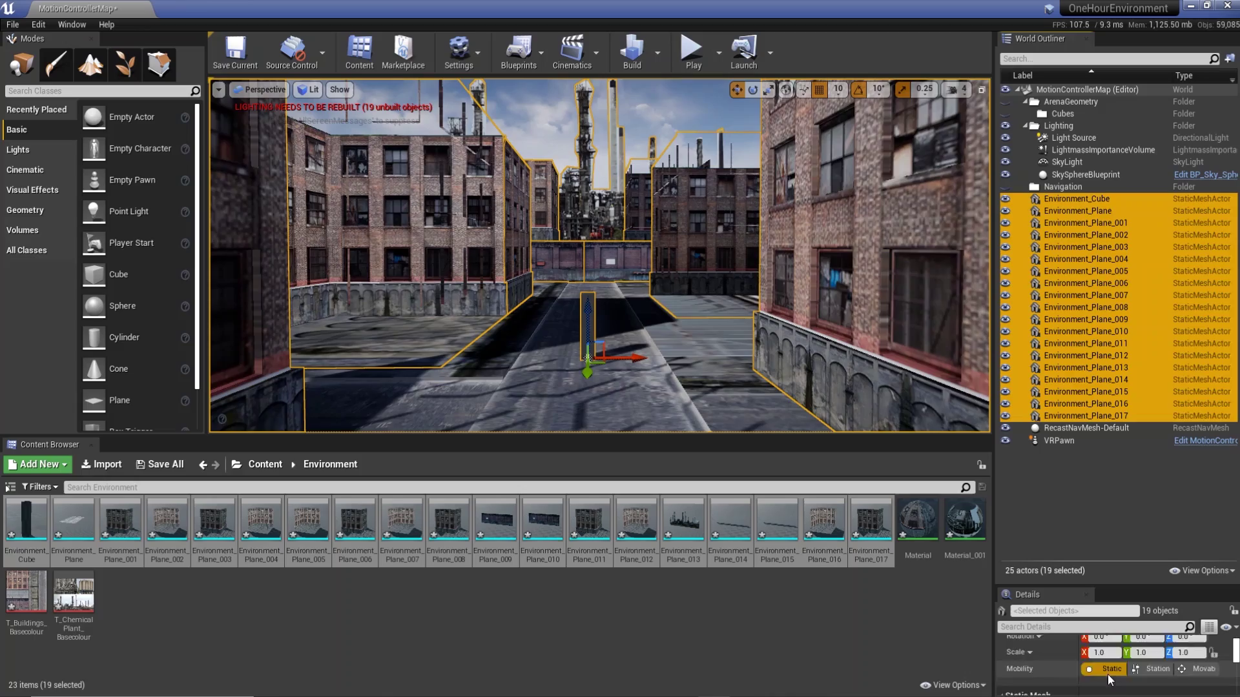
Set the placed meshes' scale to 2.0 on X, Y and Z
click(1098, 653)
text(2)
key(Tab)
key(Tab)
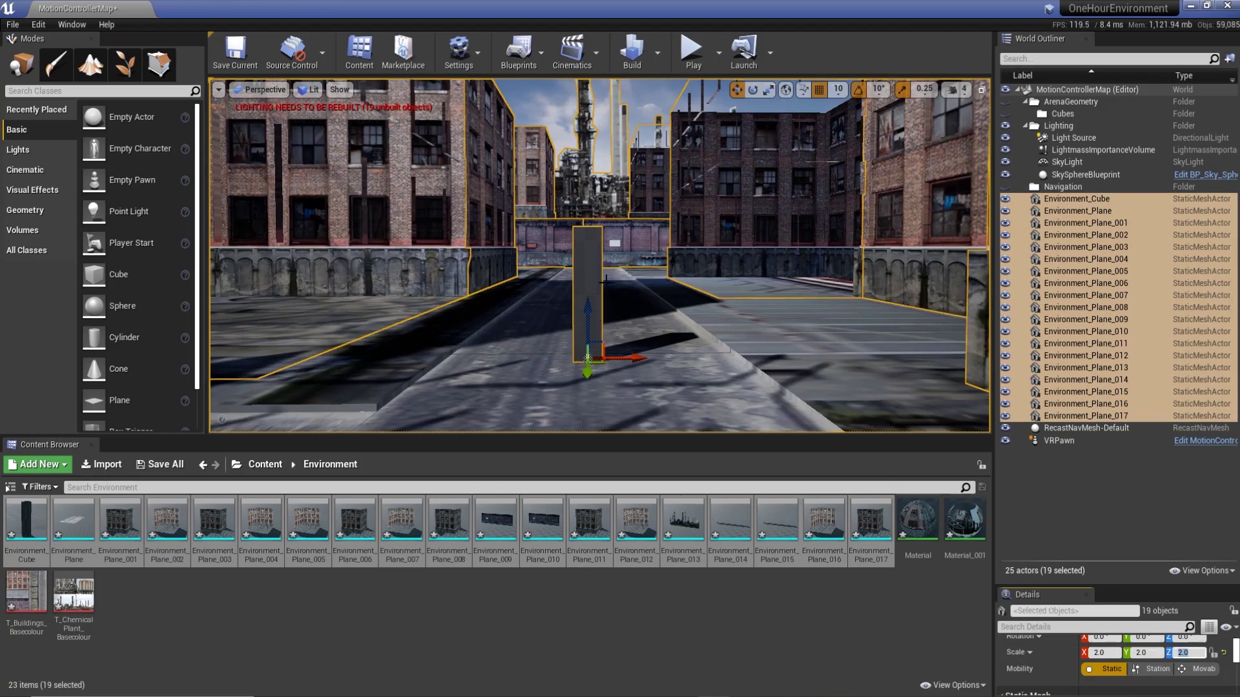
double_click(917, 520)
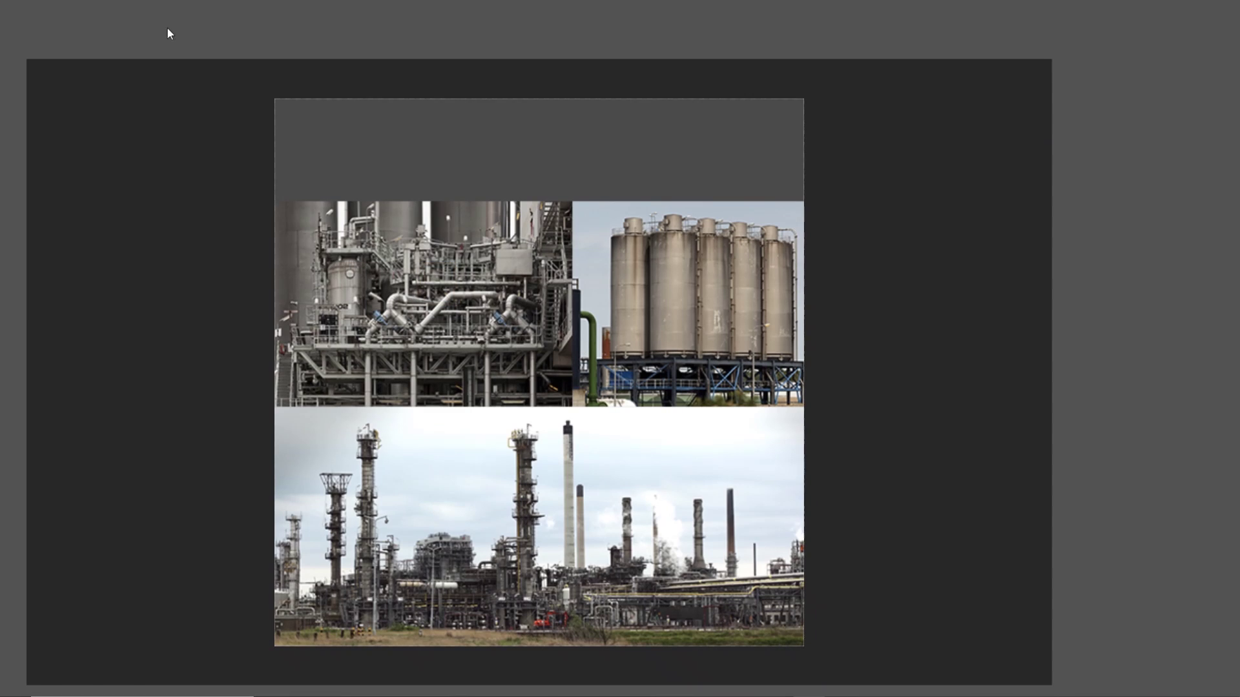
Generate a normal map from the chemical plant layer with detail 61 and save it separately
right_click(1211, 653)
click(178, 8)
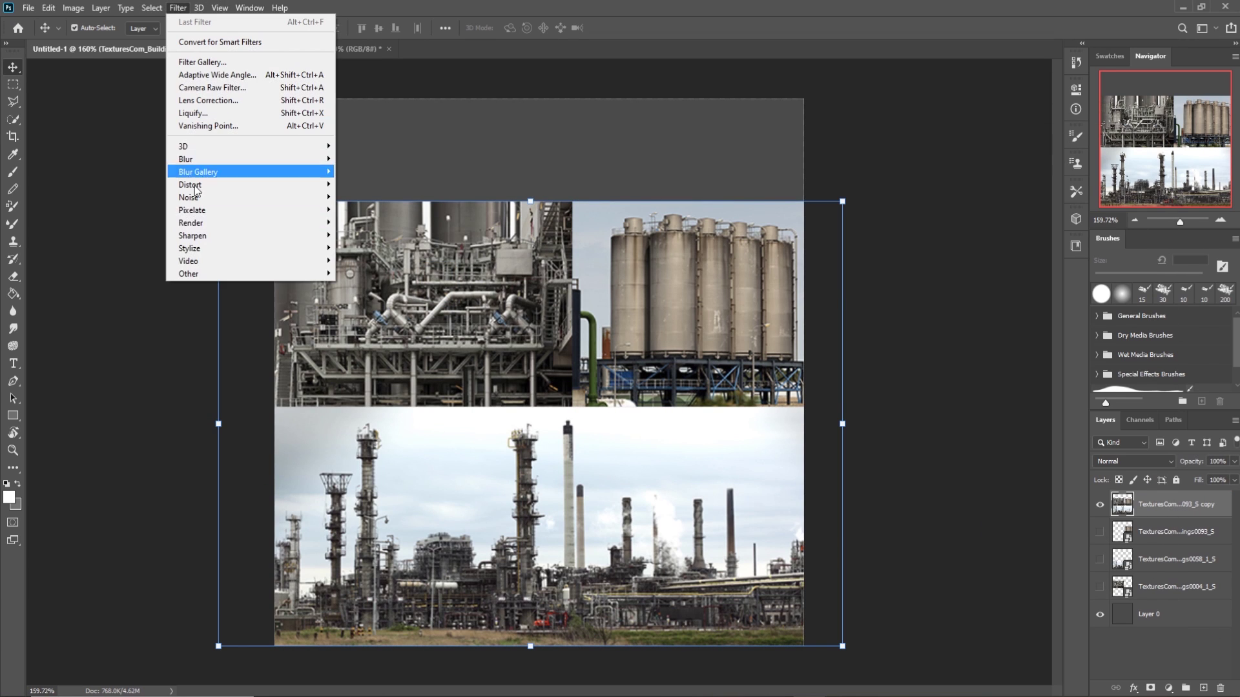
click(387, 165)
text(61)
drag(714, 150, 712, 151)
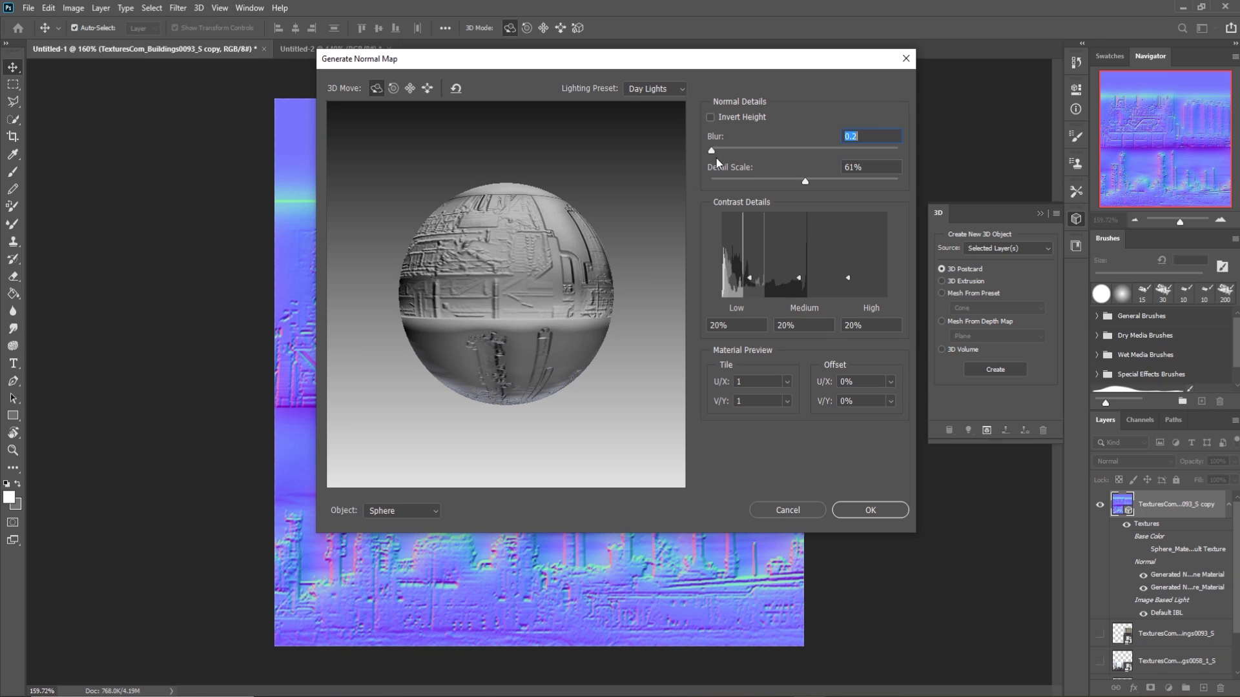
click(870, 510)
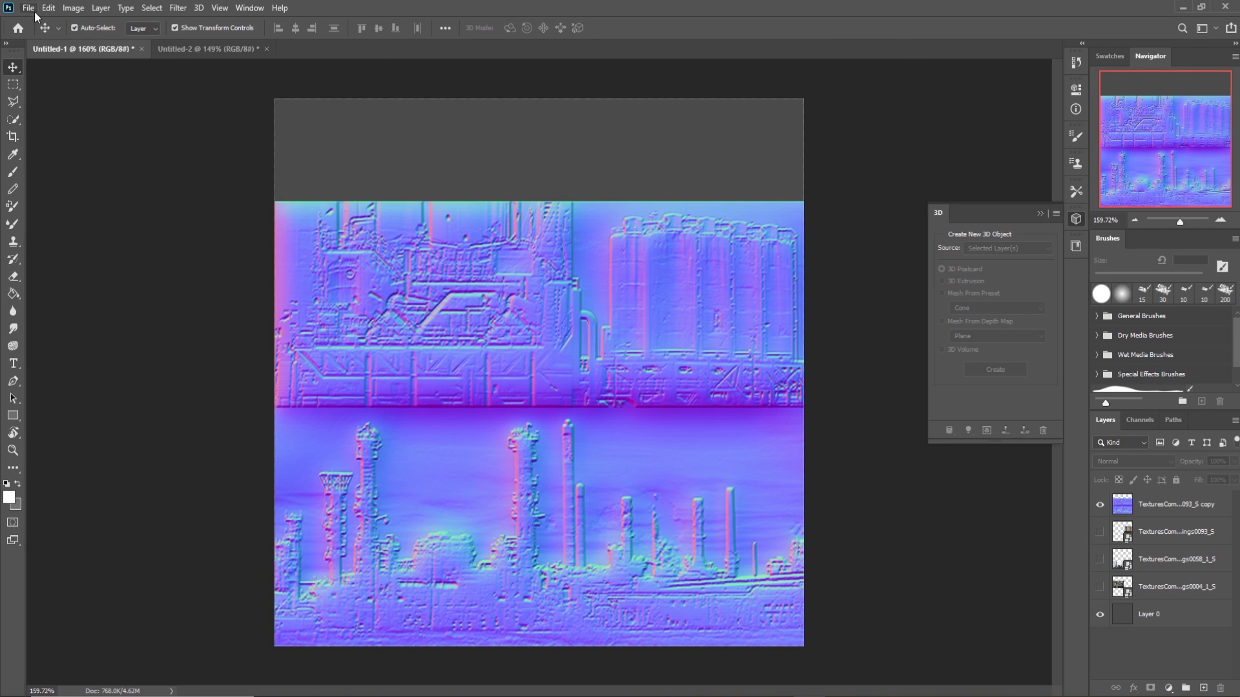
key(ctrl+shift+s)
click(193, 532)
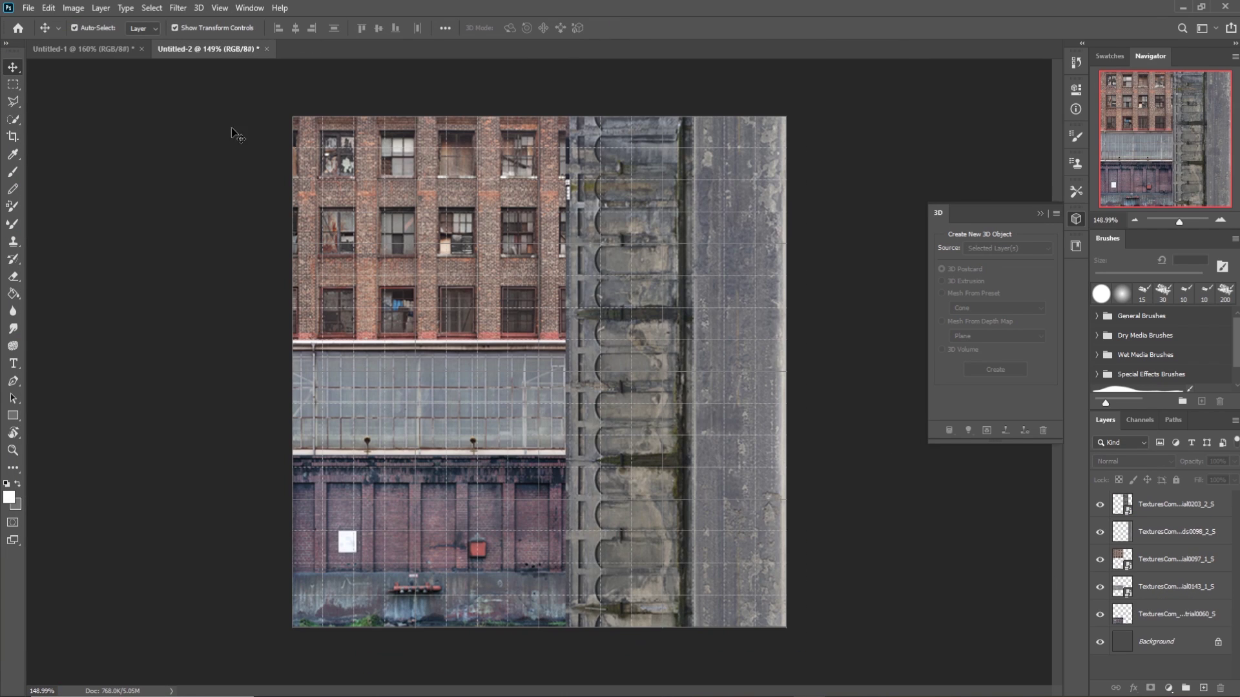
Duplicate the buildings layer, generate its normal map and save it under a new name
key(ctrl+j)
click(178, 8)
mouse_move(194, 144)
click(387, 161)
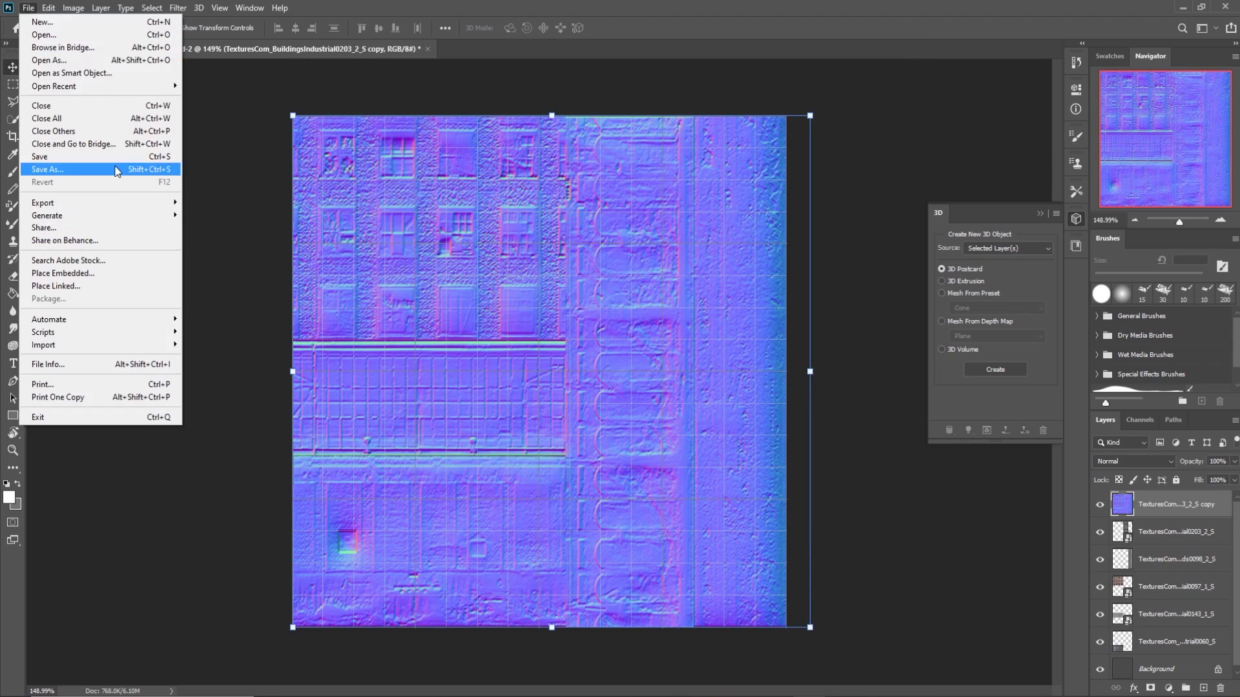
click(149, 166)
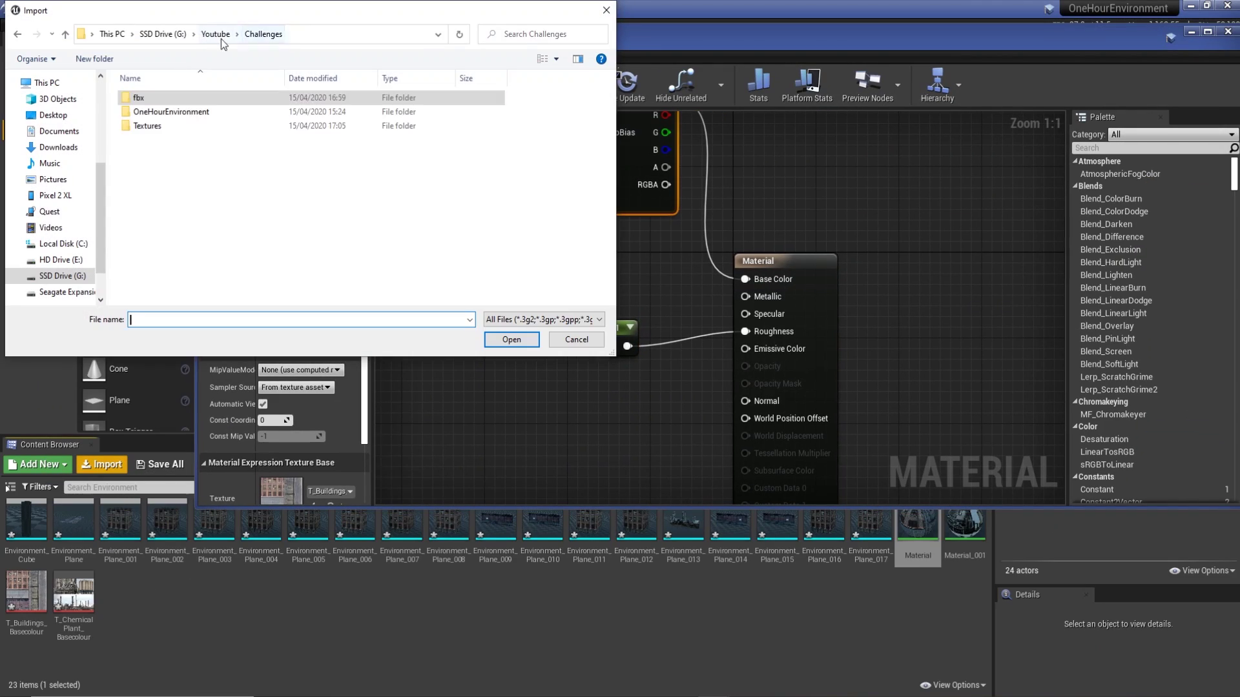
Import the saved normal maps and bring T_ChemicalPlant_Normal into the material graph
double_click(213, 125)
click(358, 113)
drag(168, 604, 425, 514)
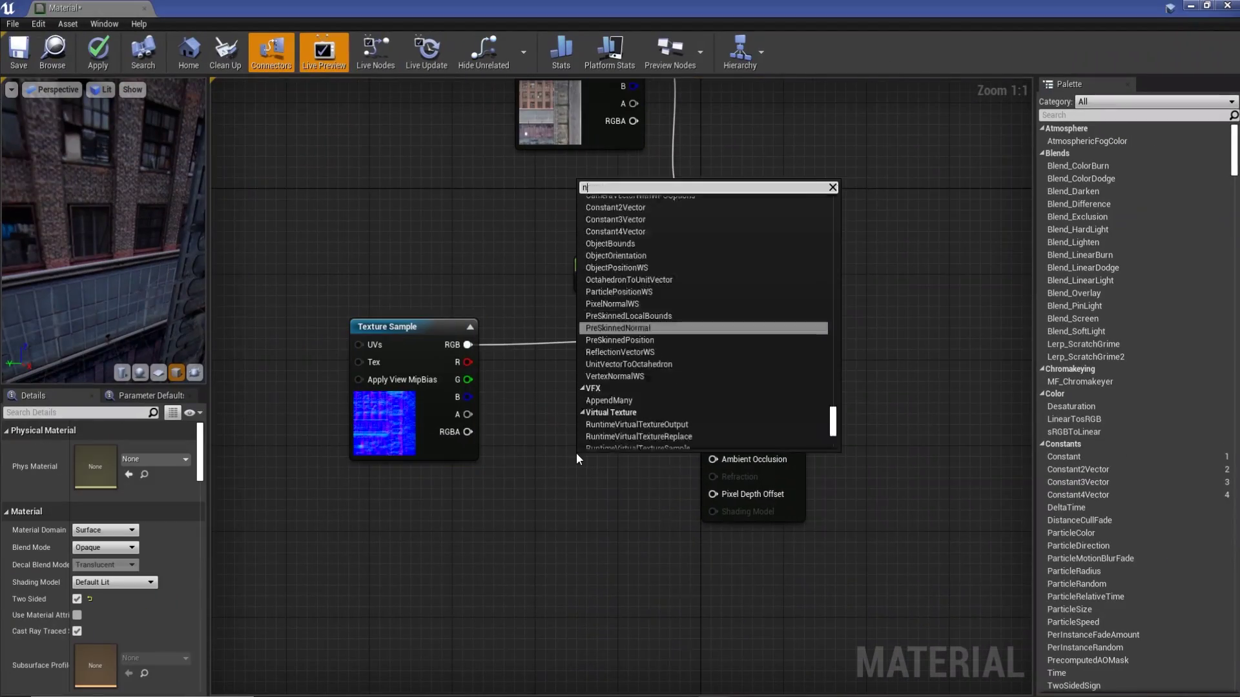
Wire the normal texture through a FlattenNormal node into Normal, then select Environment_Plane_010
click(610, 286)
drag(638, 430, 713, 347)
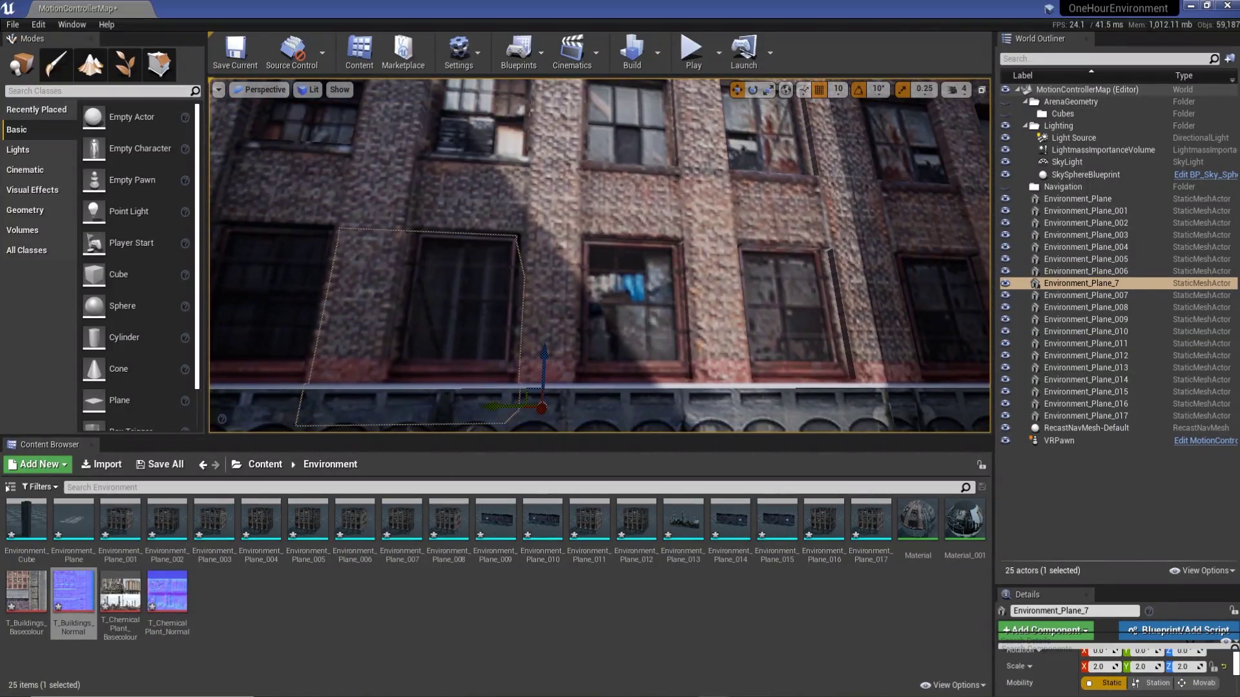
click(465, 138)
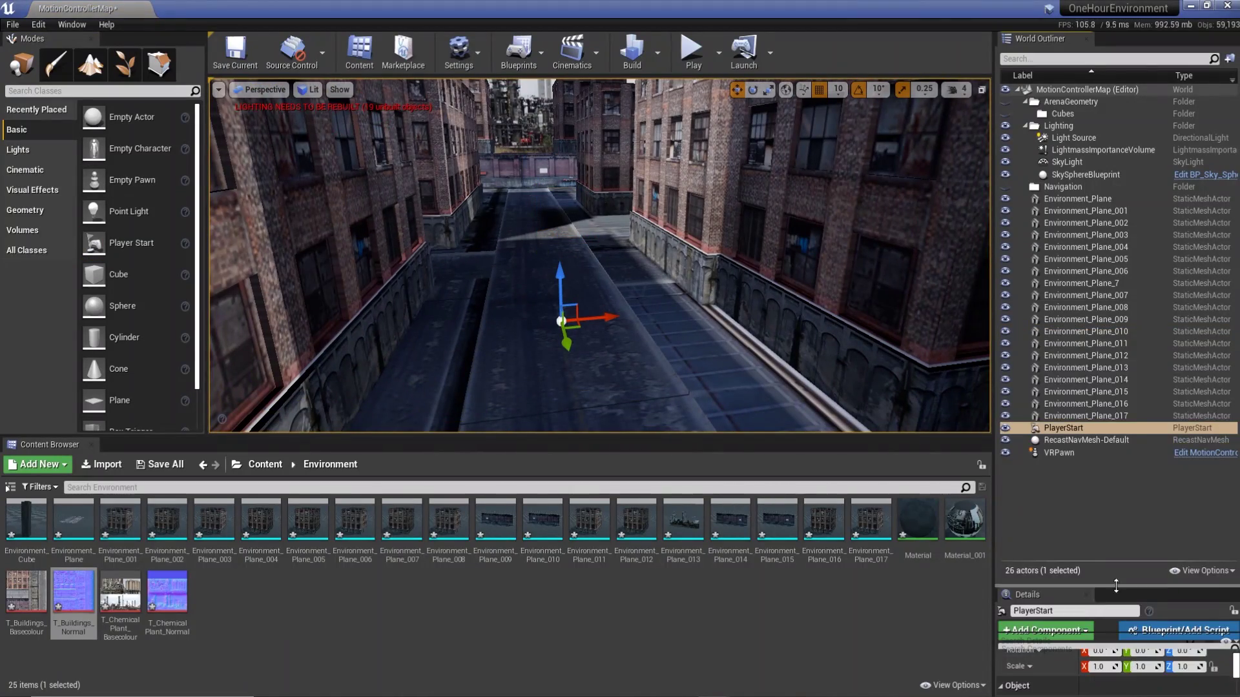
Enlarge the Details panel and fly the camera down the alley toward the factory stacks
drag(1116, 586, 1116, 356)
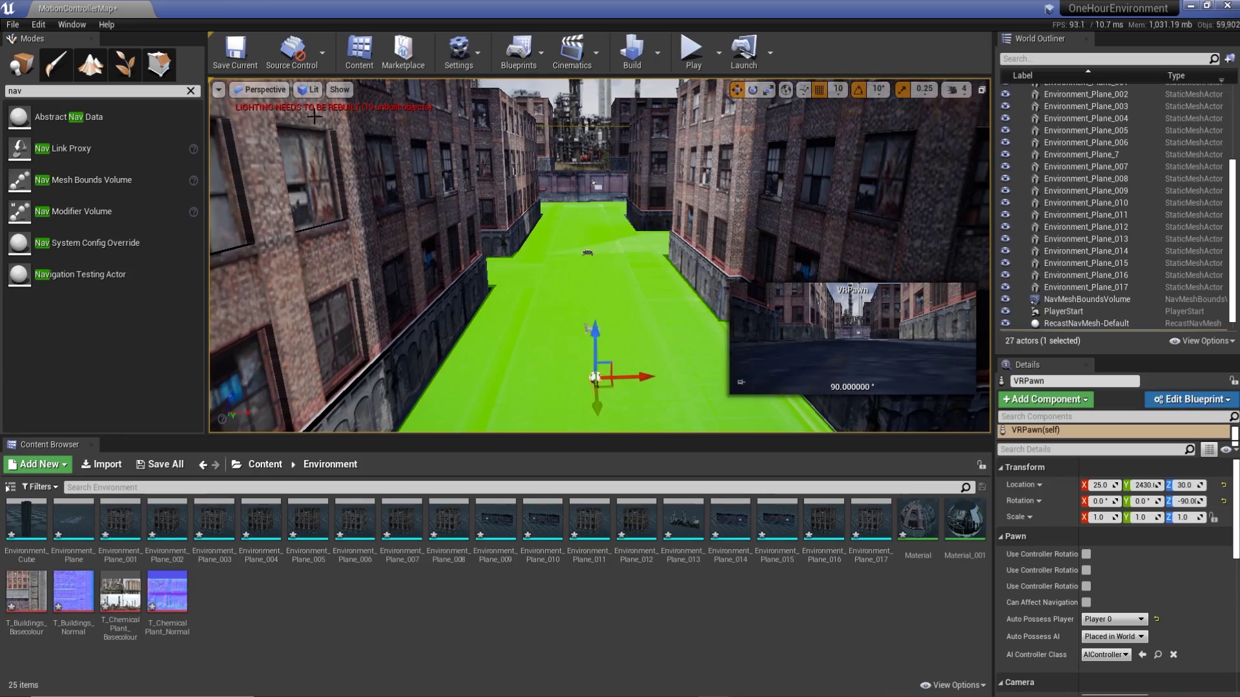
scroll(314, 116, down, 3)
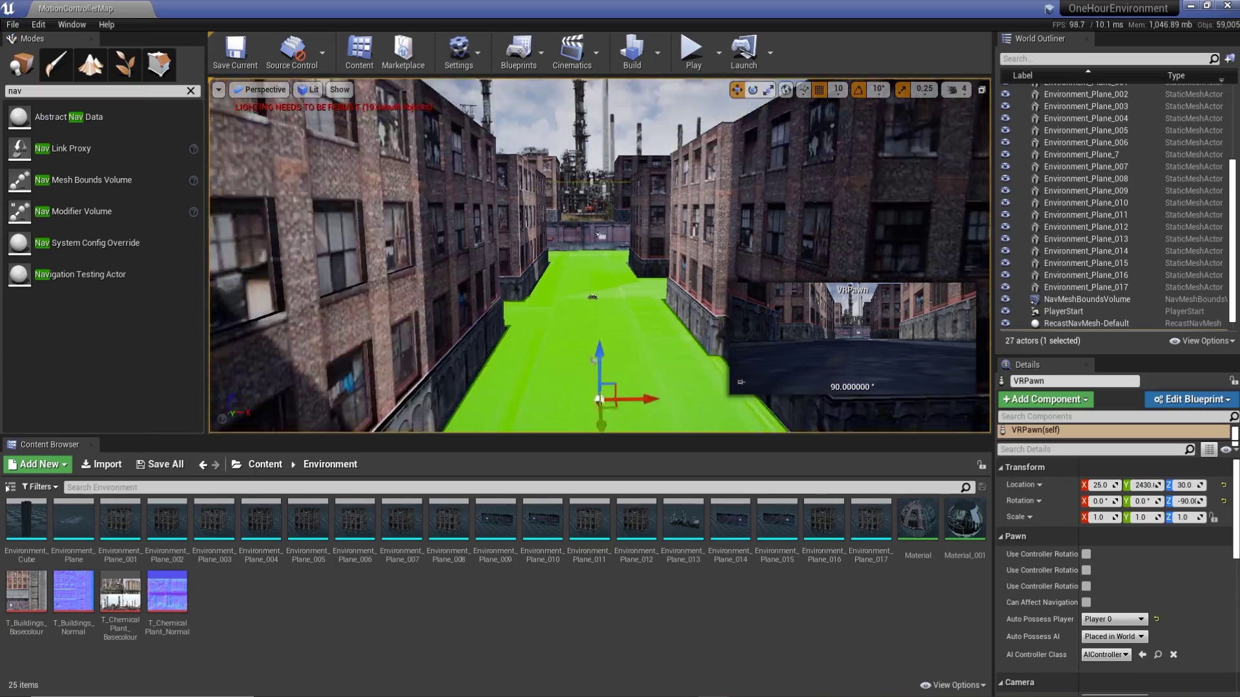
drag(692, 335, 623, 339)
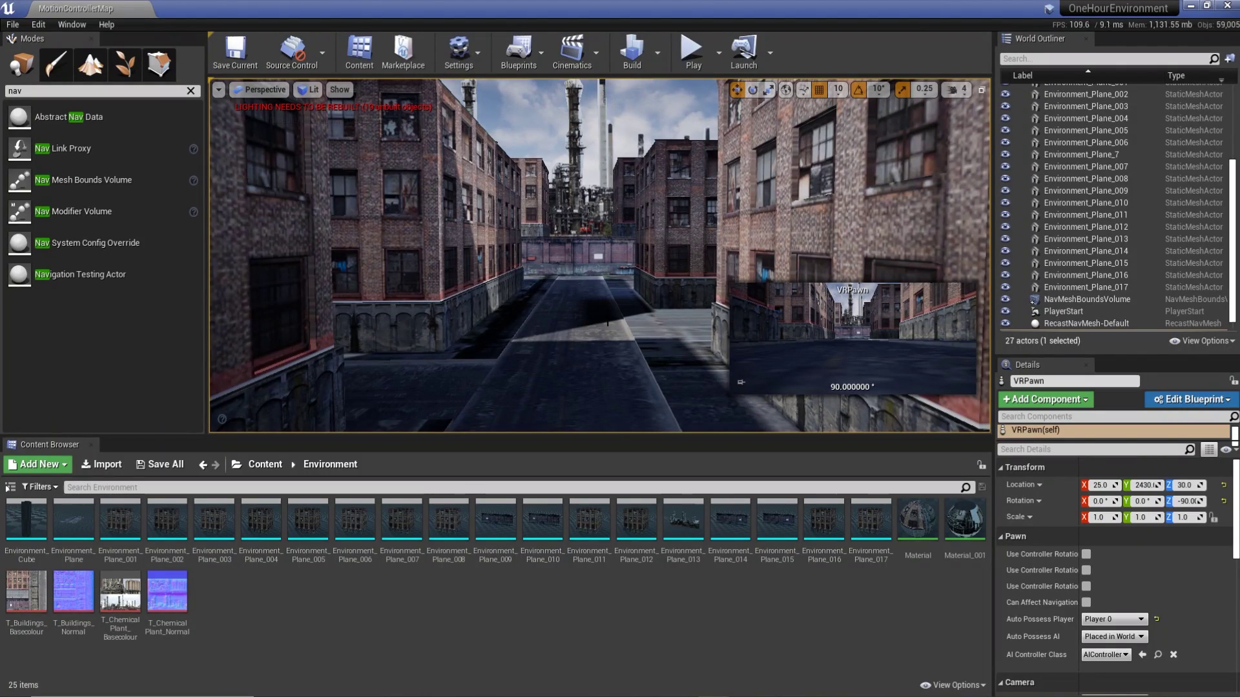
drag(723, 287, 727, 258)
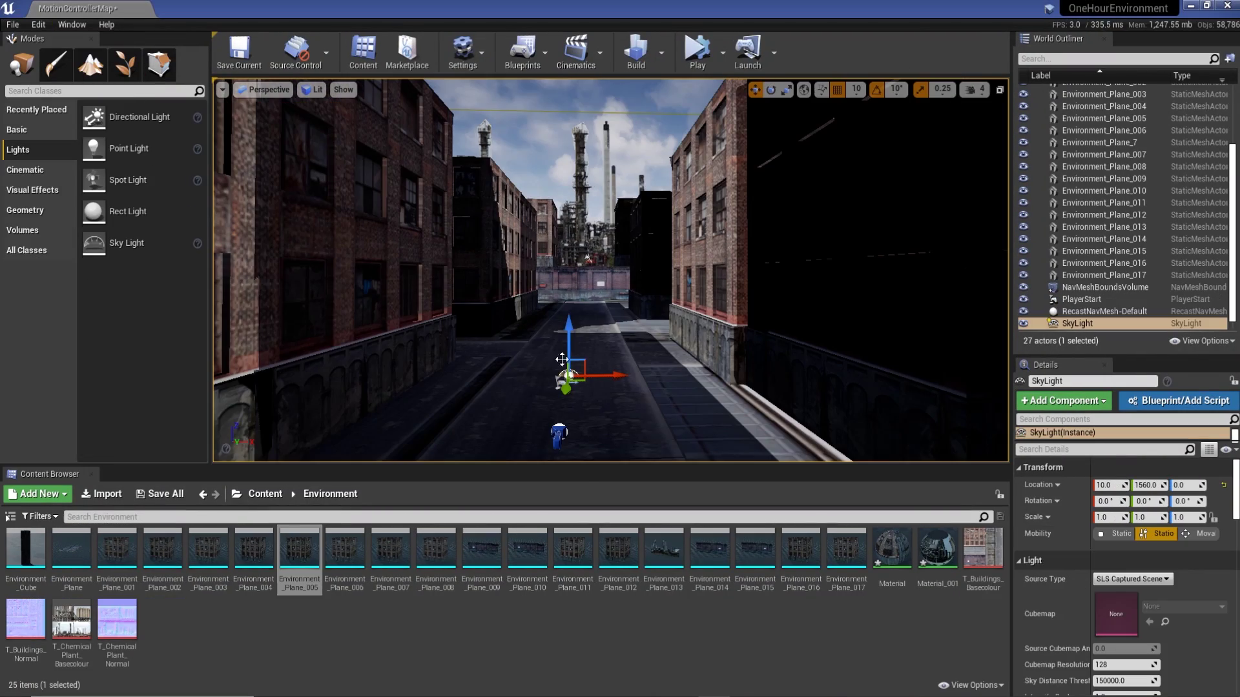
drag(600, 349, 595, 369)
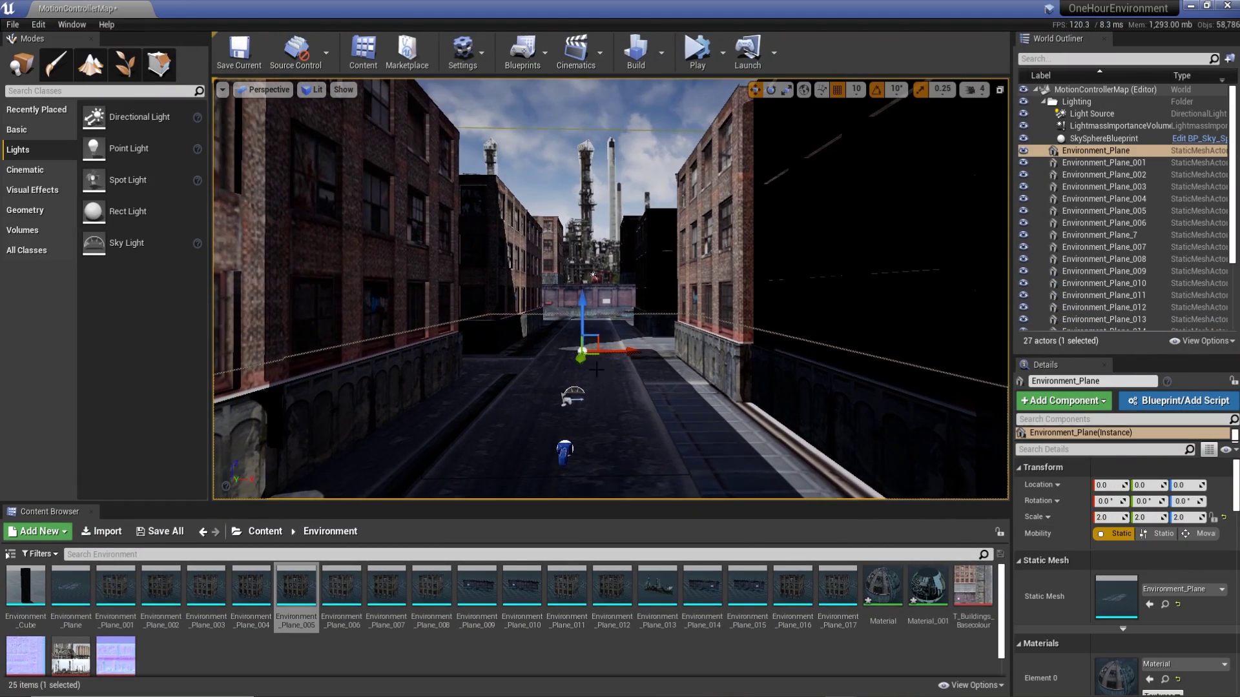
drag(634, 332, 607, 333)
Select the Plane.004 building mesh and orbit around the street
click(530, 304)
mouse_move(529, 304)
mouse_down()
mouse_move(530, 285)
mouse_move(529, 297)
mouse_up()
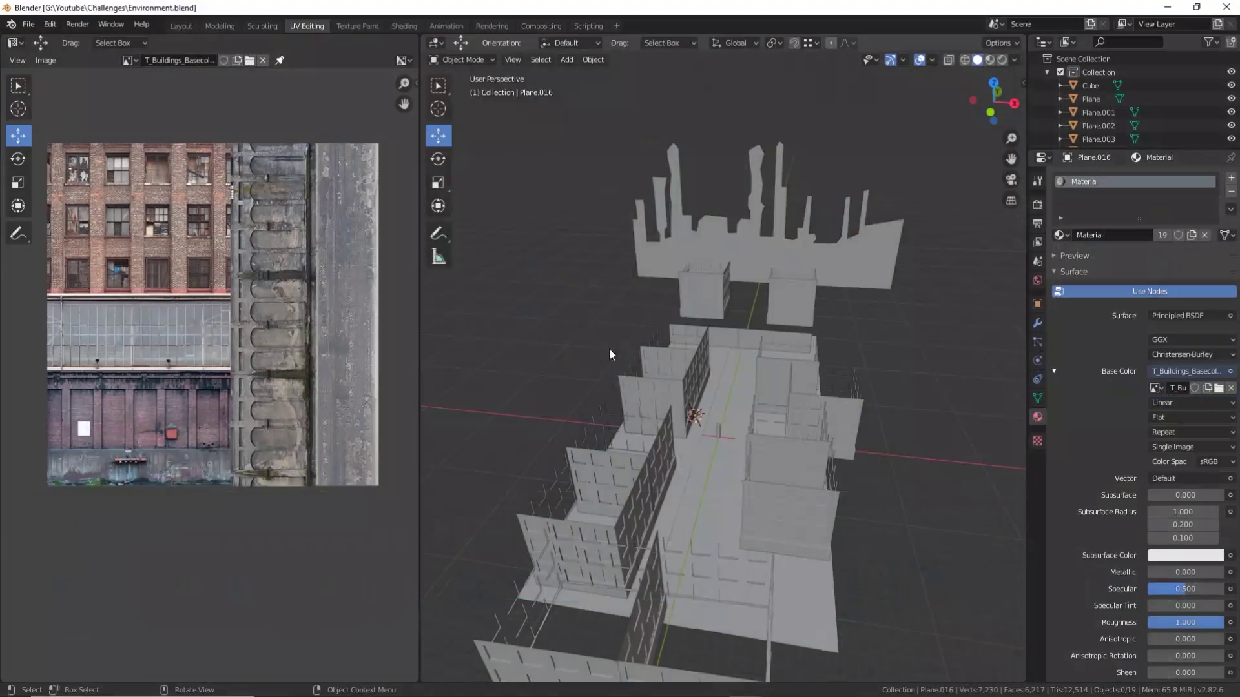
mouse_move(611, 354)
middle_down()
mouse_move(825, 437)
mouse_move(807, 419)
middle_up()
click(1015, 59)
mouse_move(944, 326)
middle_down()
mouse_move(761, 349)
mouse_move(704, 329)
middle_up()
click(704, 330)
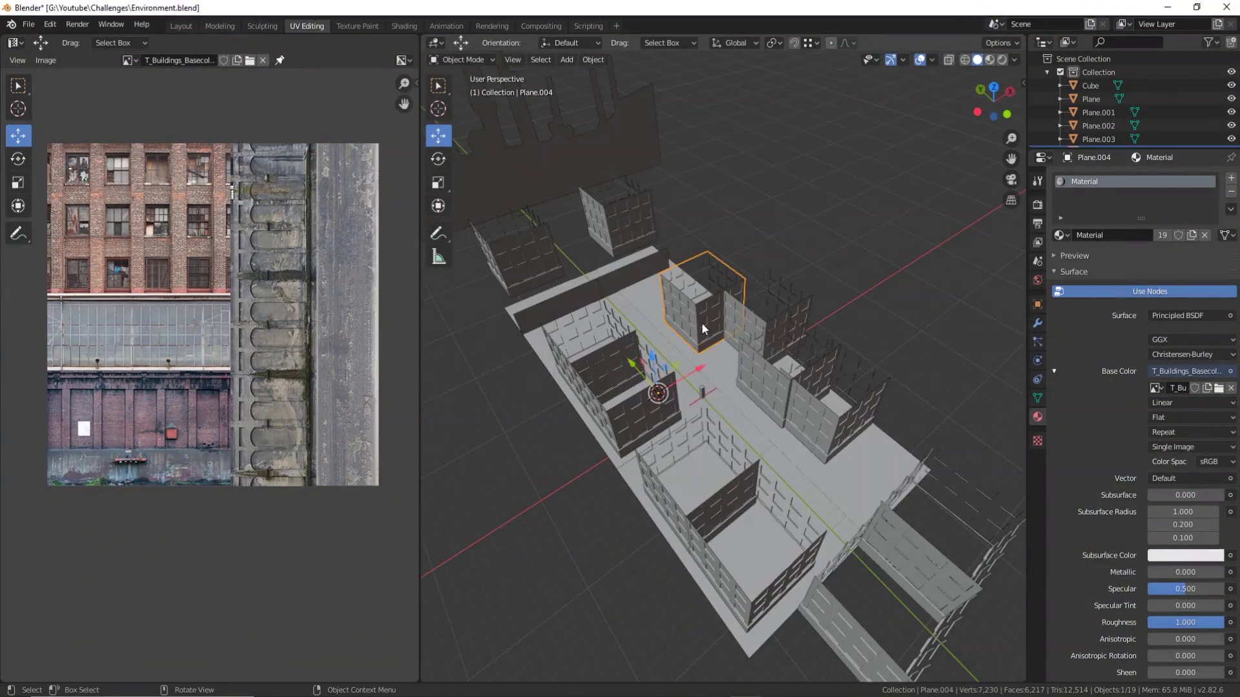
Select all the meshes, enter Edit Mode, then return to Object Mode
key(Escape)
key(Tab)
key(F3)
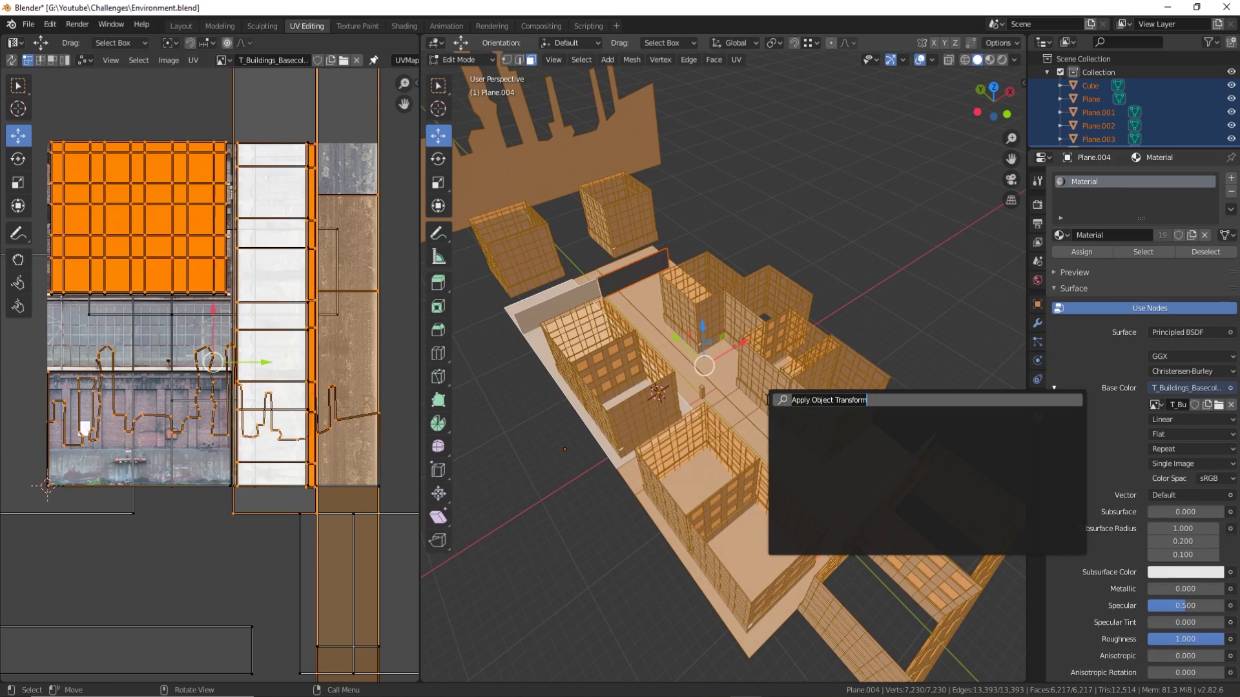
key(Escape)
key(ctrl+Tab)
click(762, 323)
middle_drag(762, 323, 767, 358)
middle_drag(876, 391, 914, 416)
In Edit Mode, apply Set Normals From Faces to the building meshes
key(F3)
text(nor)
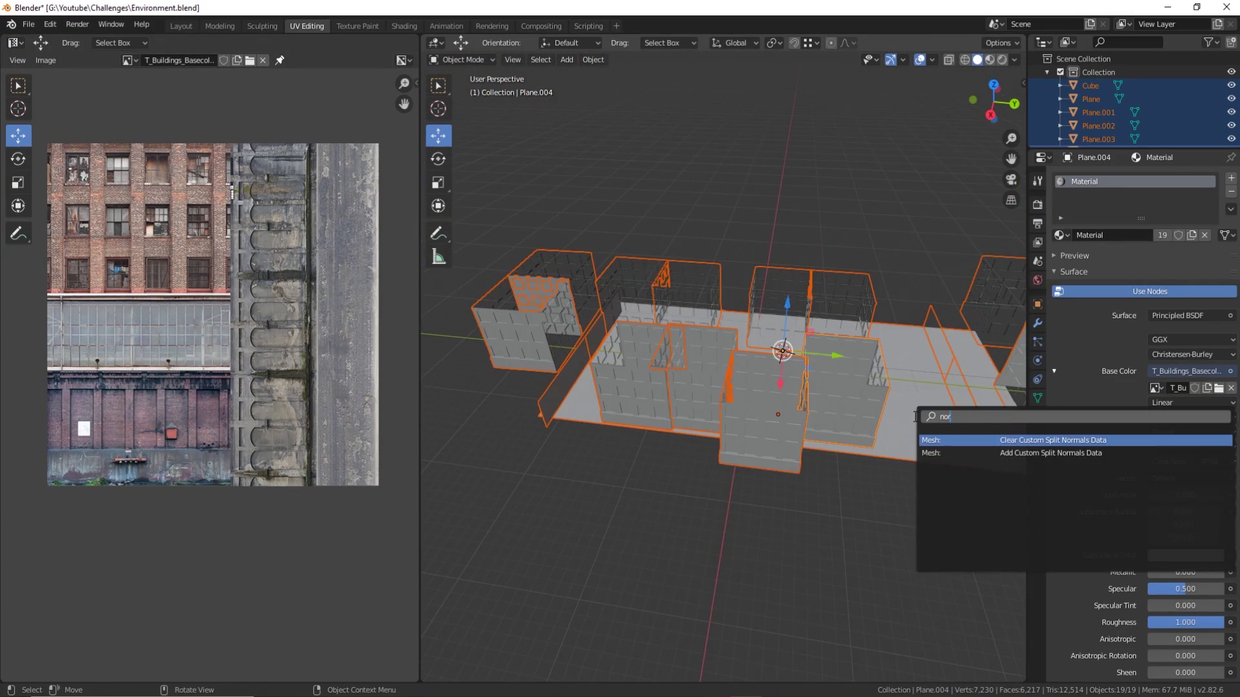
key(Tab)
key(F3)
text(Recalculate Normal)
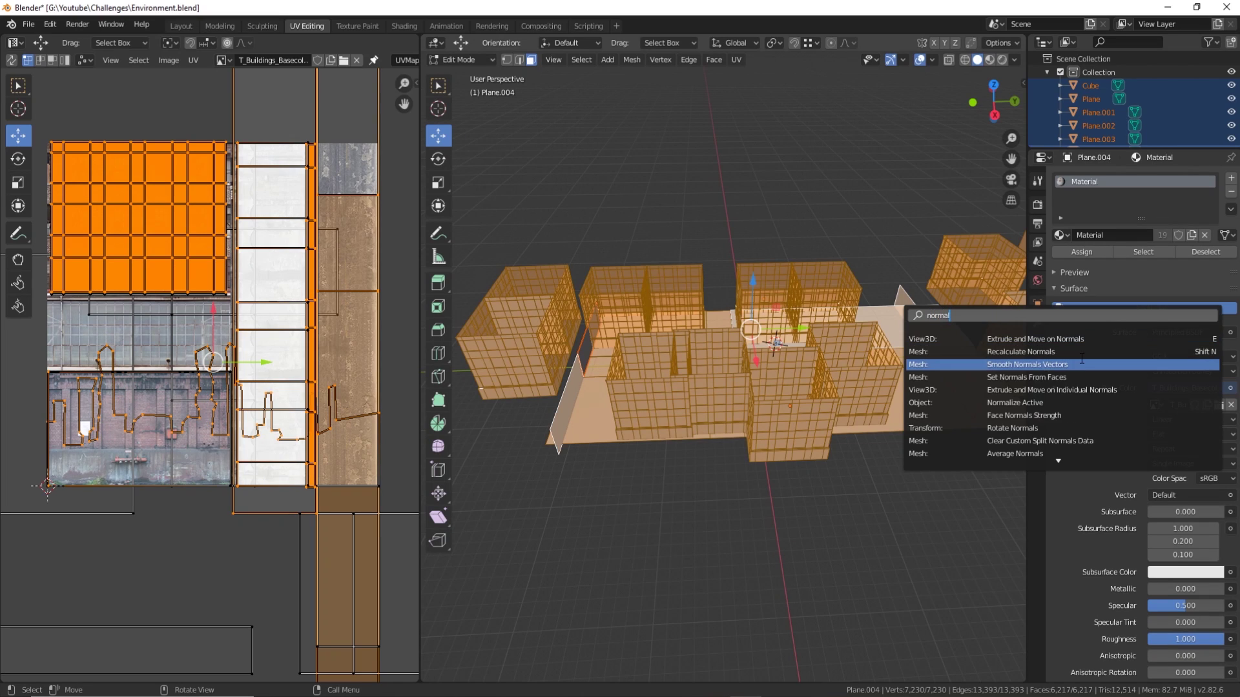
click(1083, 377)
Try another normals operation, undo it, and orbit closer to the buildings
key(F3)
text(normal)
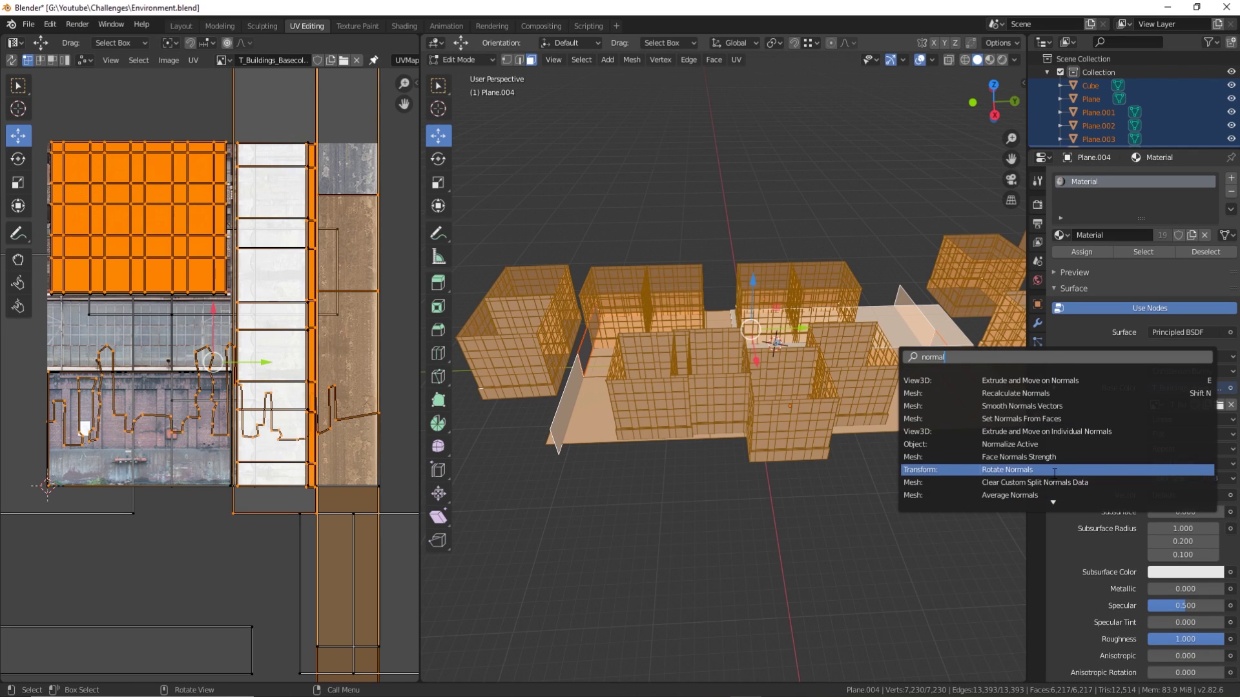
click(1010, 445)
key(ctrl+z)
key(F3)
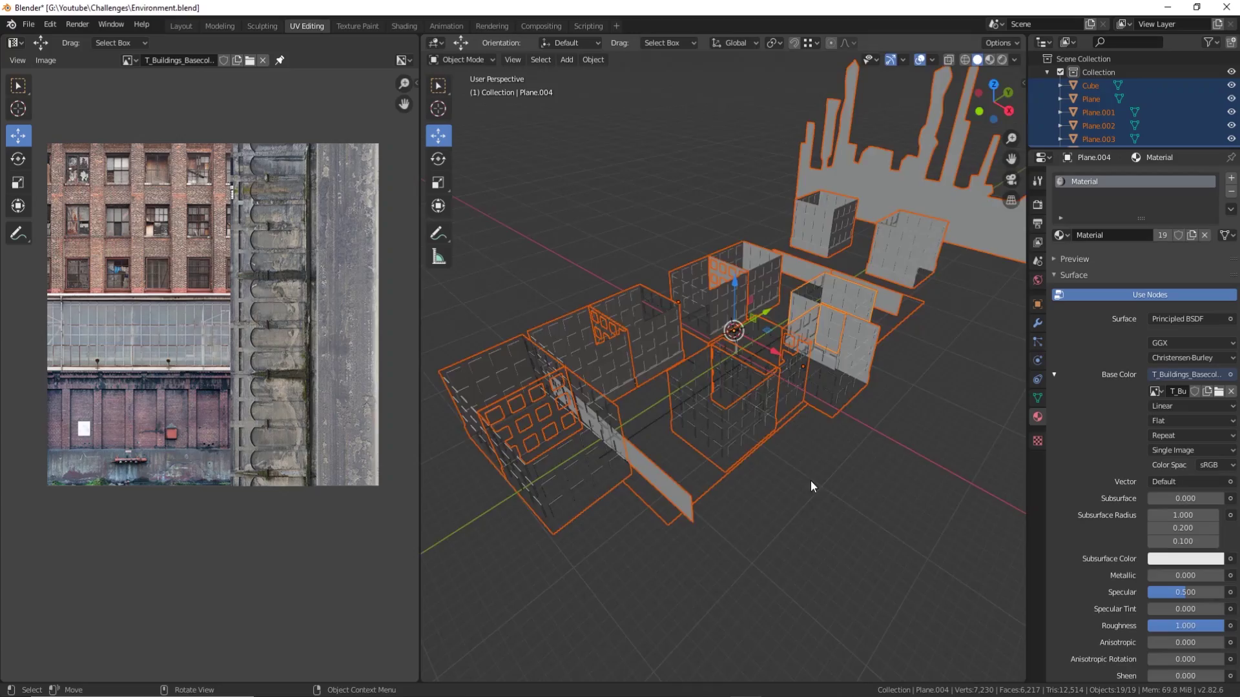
middle_drag(811, 486, 736, 219)
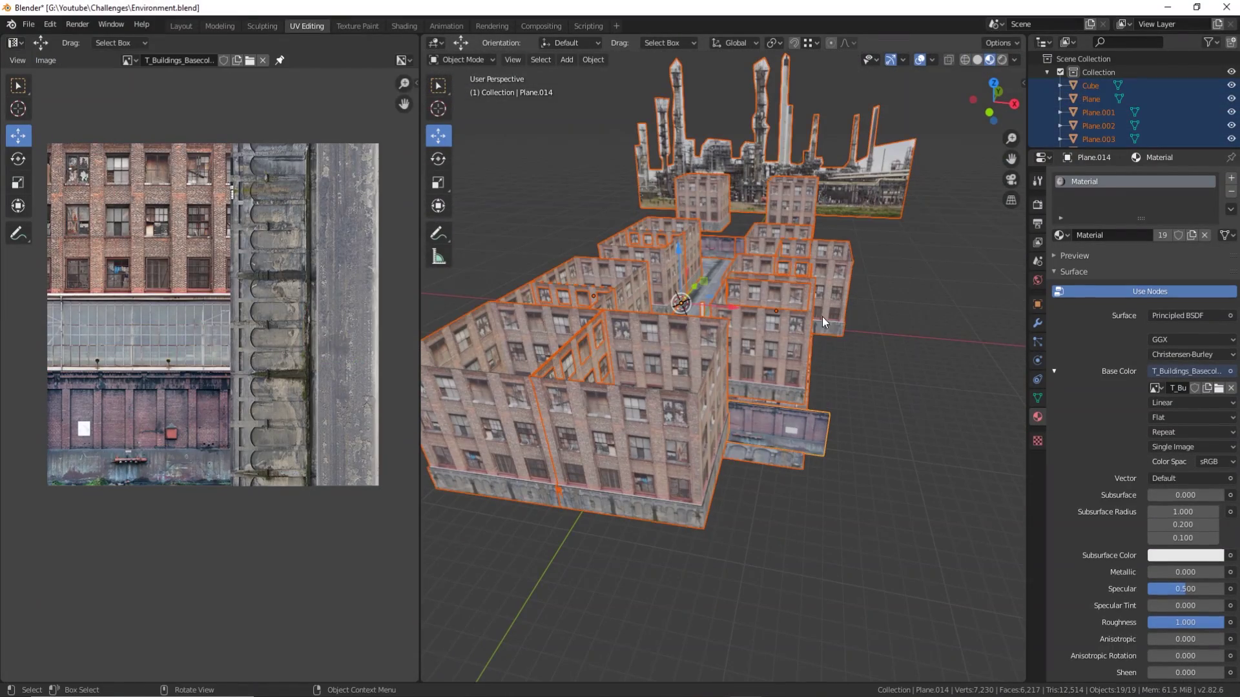
Reimport the street meshes from Environment.fbx and rebuild the level
click(205, 285)
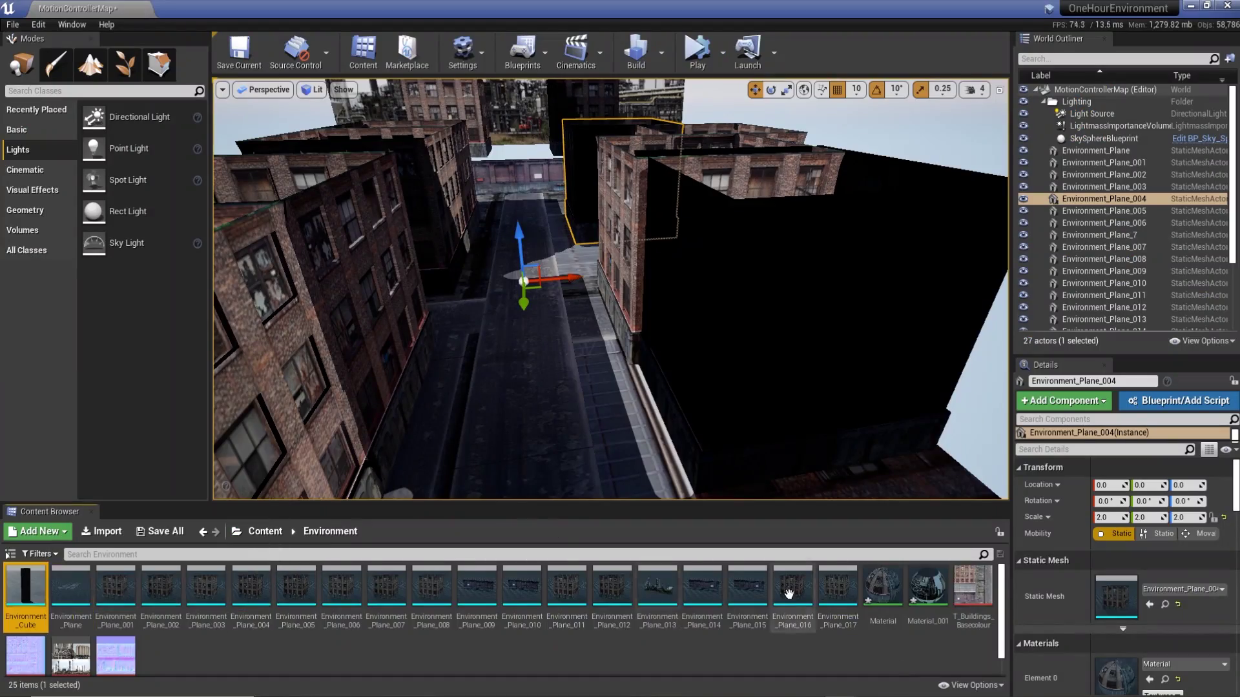
shift+click(833, 587)
right_click(833, 587)
click(913, 244)
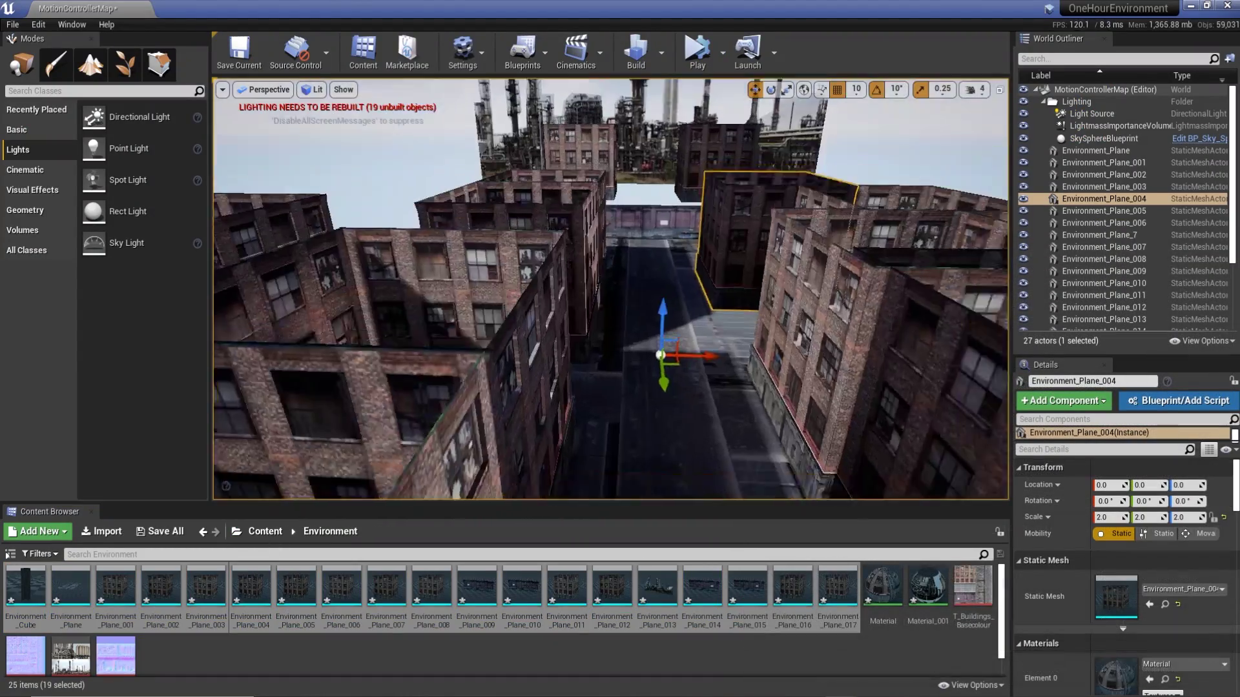
click(636, 51)
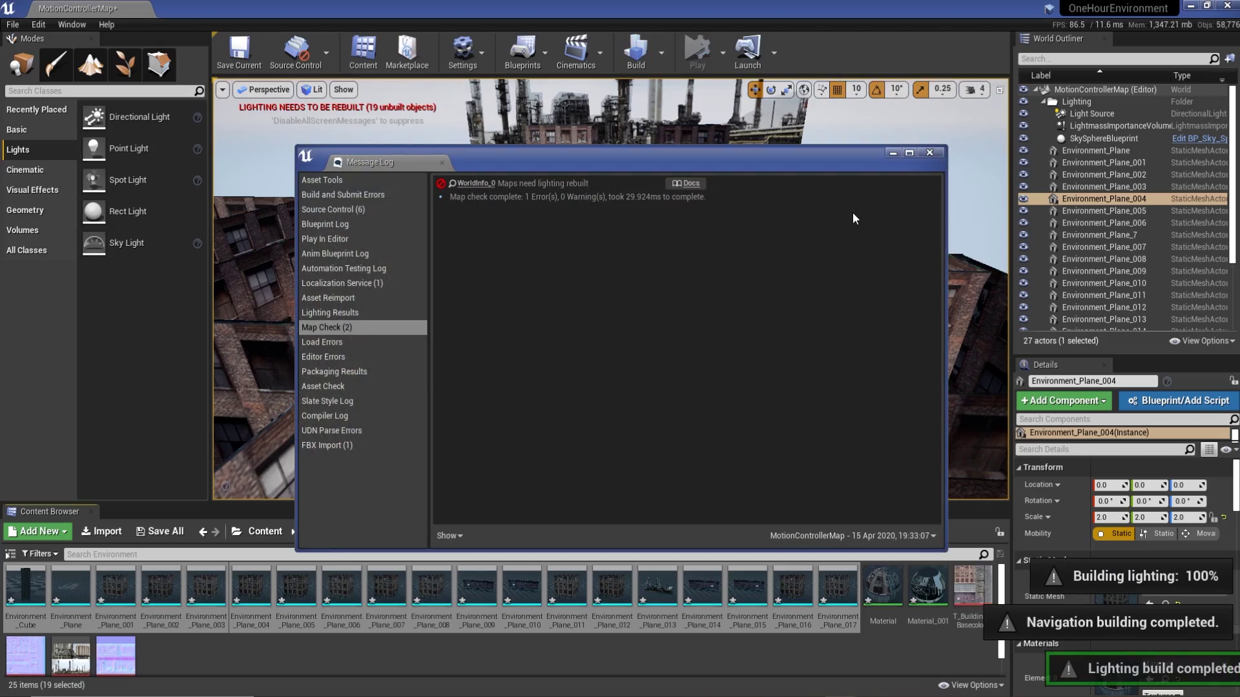
click(929, 153)
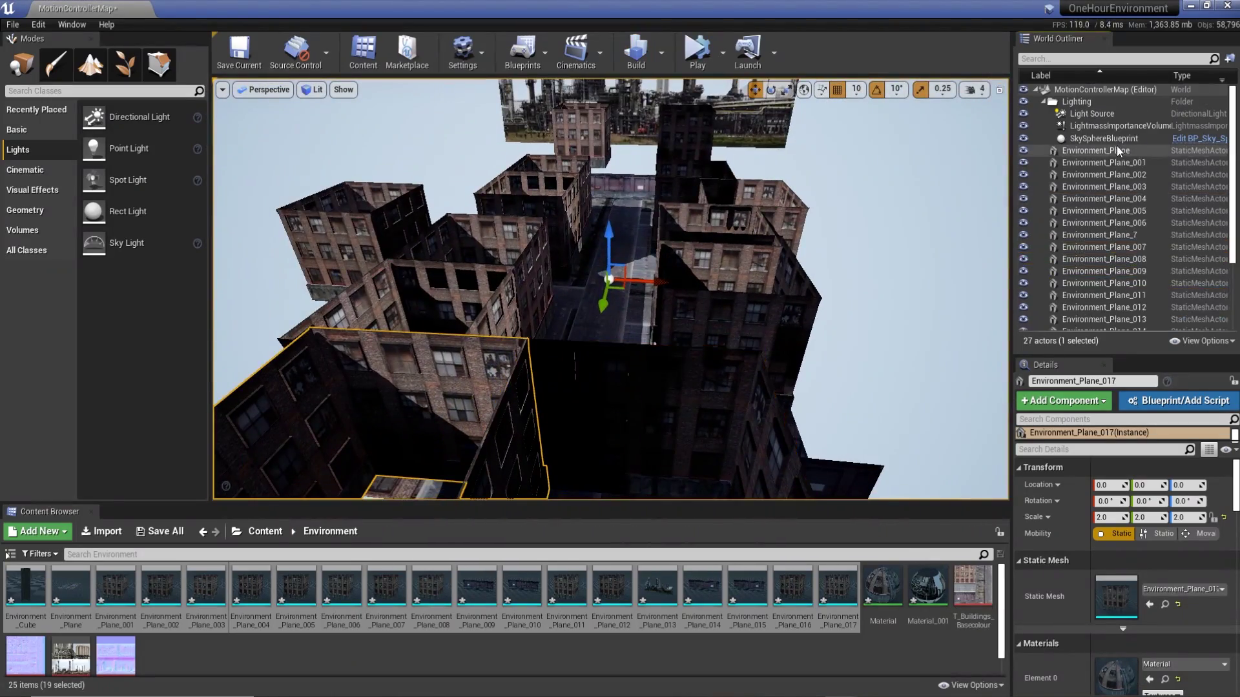
Enable Overridden Light Map Res at 512 on the building plane actors
shift+click(1117, 152)
scroll(1050, 524, down, 5)
click(1030, 554)
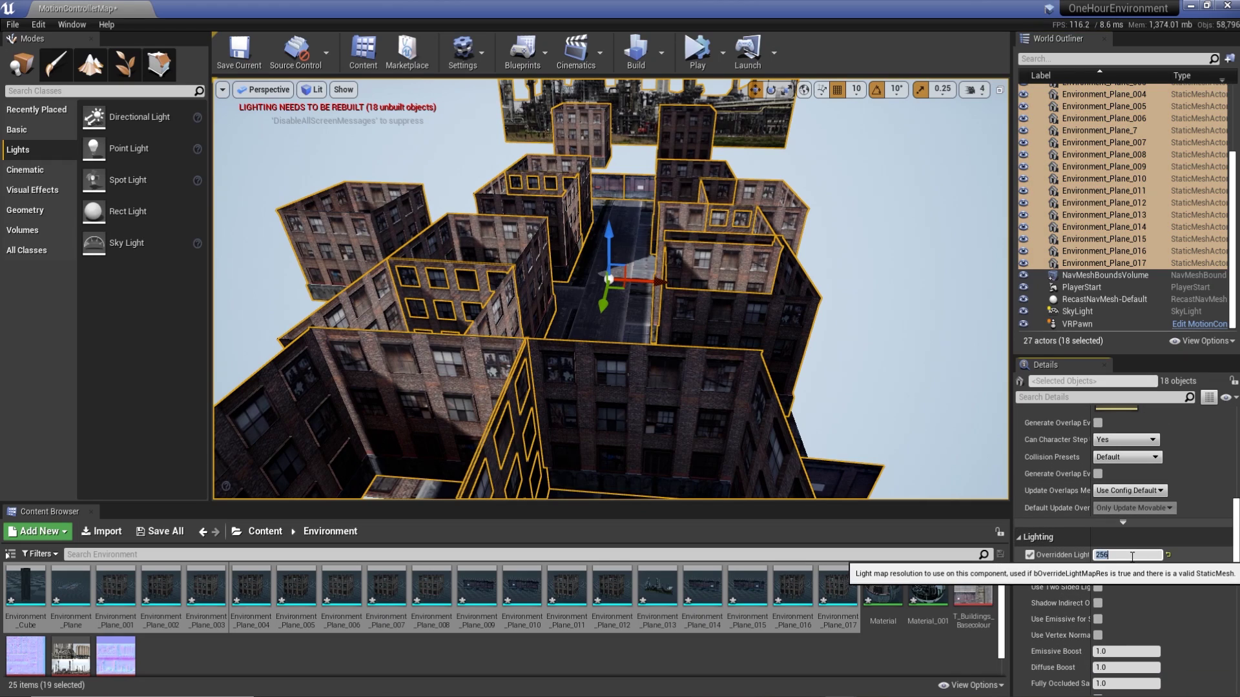
scroll(1098, 194, up, 3)
click(1096, 150)
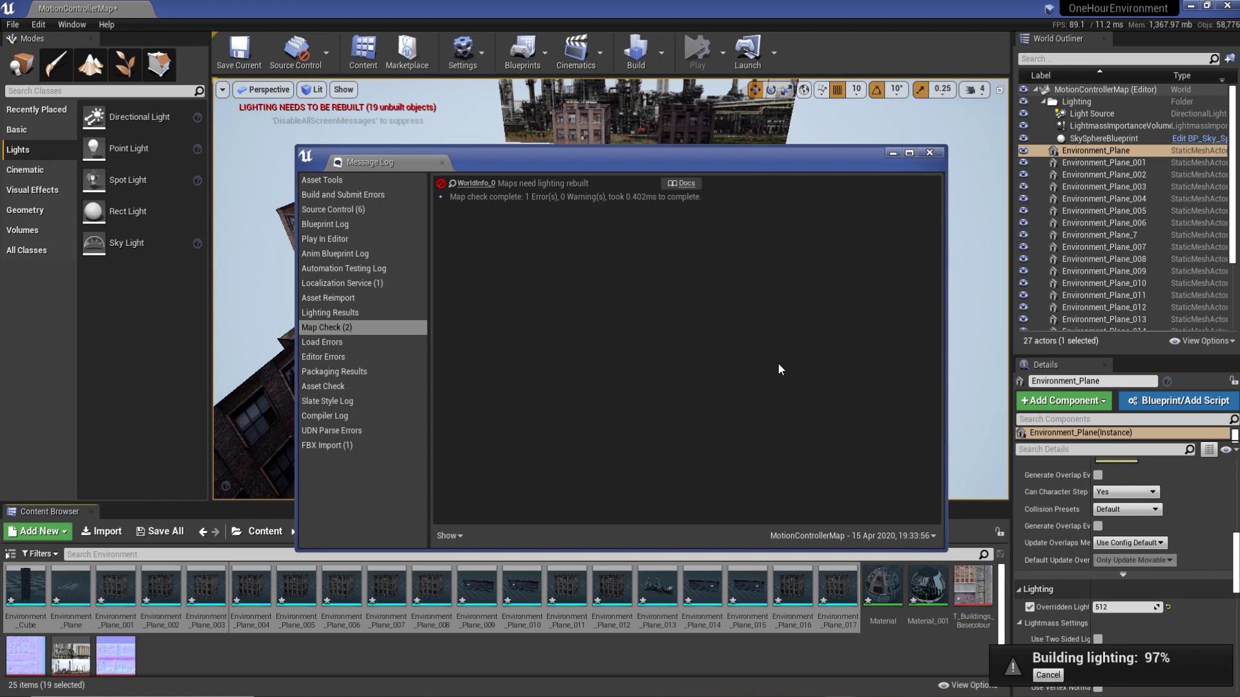
Place a cube in the level and scale it into a flat slab on a roof
click(929, 153)
right_drag(930, 152, 904, 168)
right_drag(385, 223, 386, 223)
click(726, 348)
key(f)
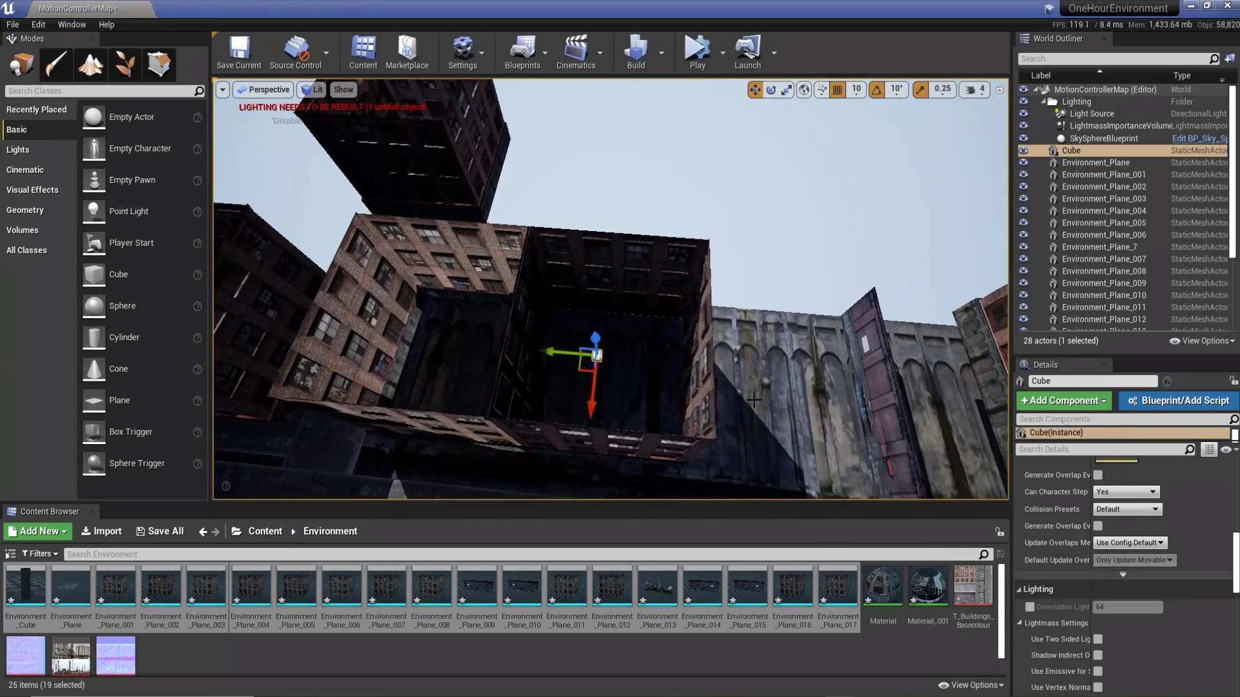
alt+drag(594, 342, 596, 215)
key(r)
key(w)
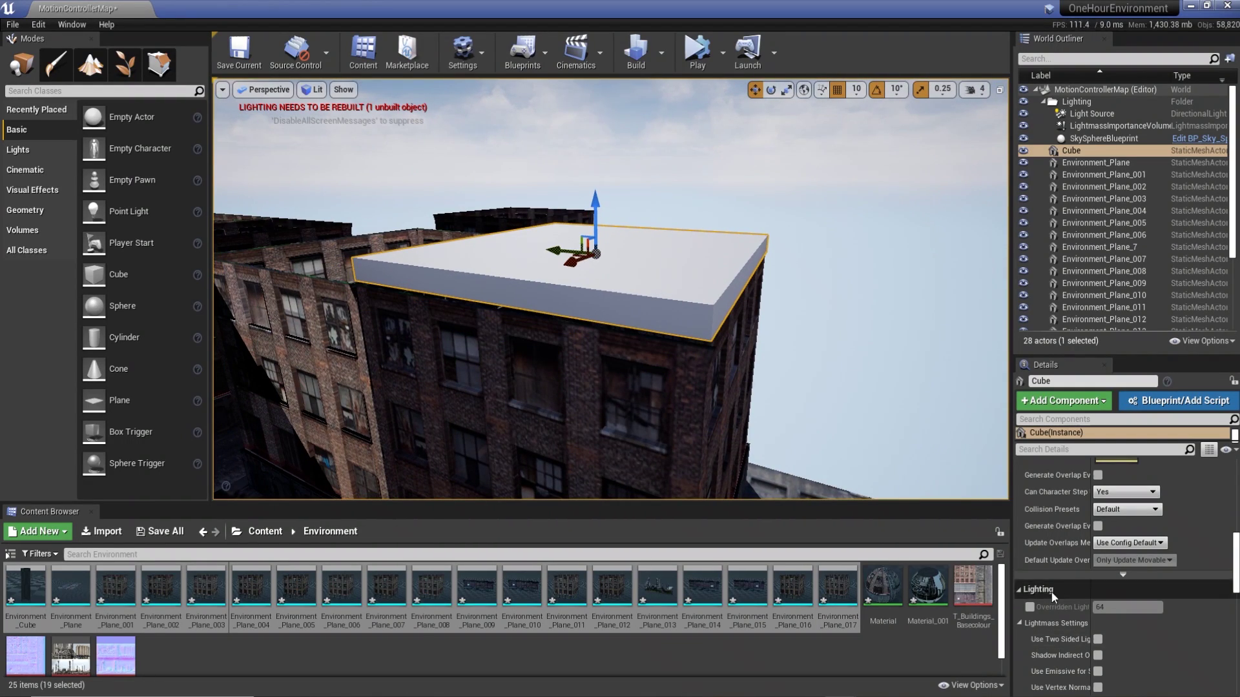
scroll(1046, 576, down, 5)
click(1097, 576)
click(1097, 577)
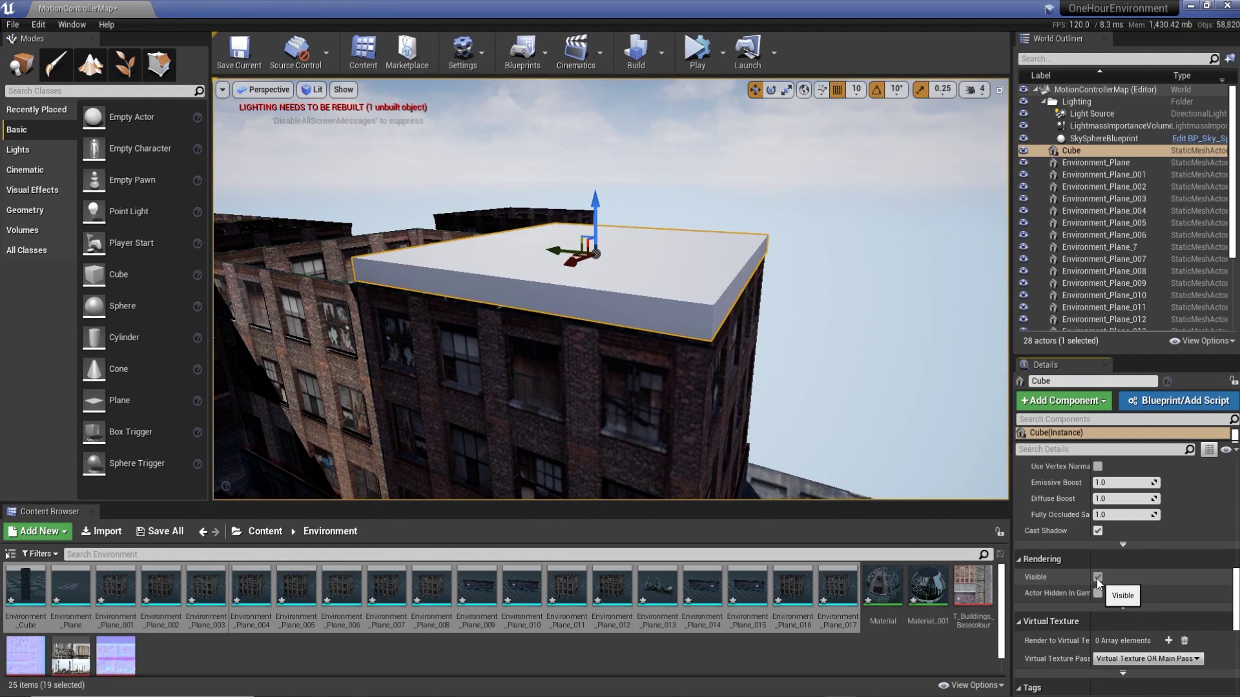
Duplicate the roof slab onto each remaining rooftop, up to Cube13
key(ctrl+w)
key(ctrl+w)
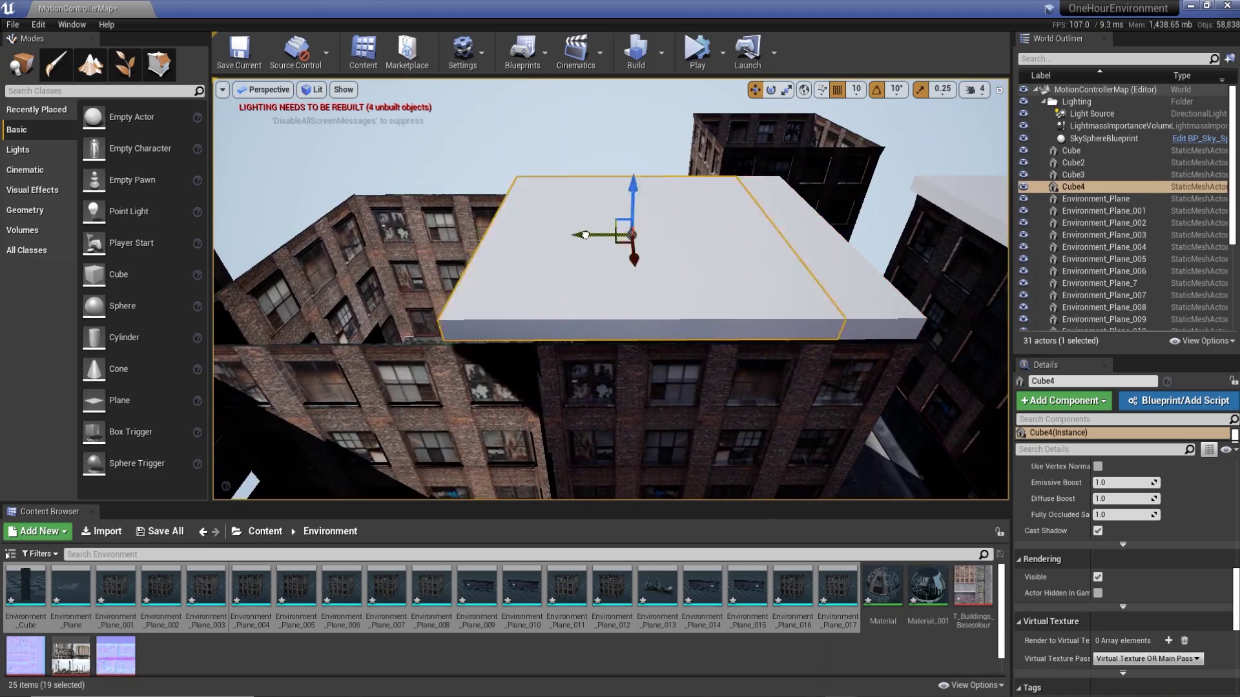
alt+drag(585, 235, 683, 285)
key(ctrl+w)
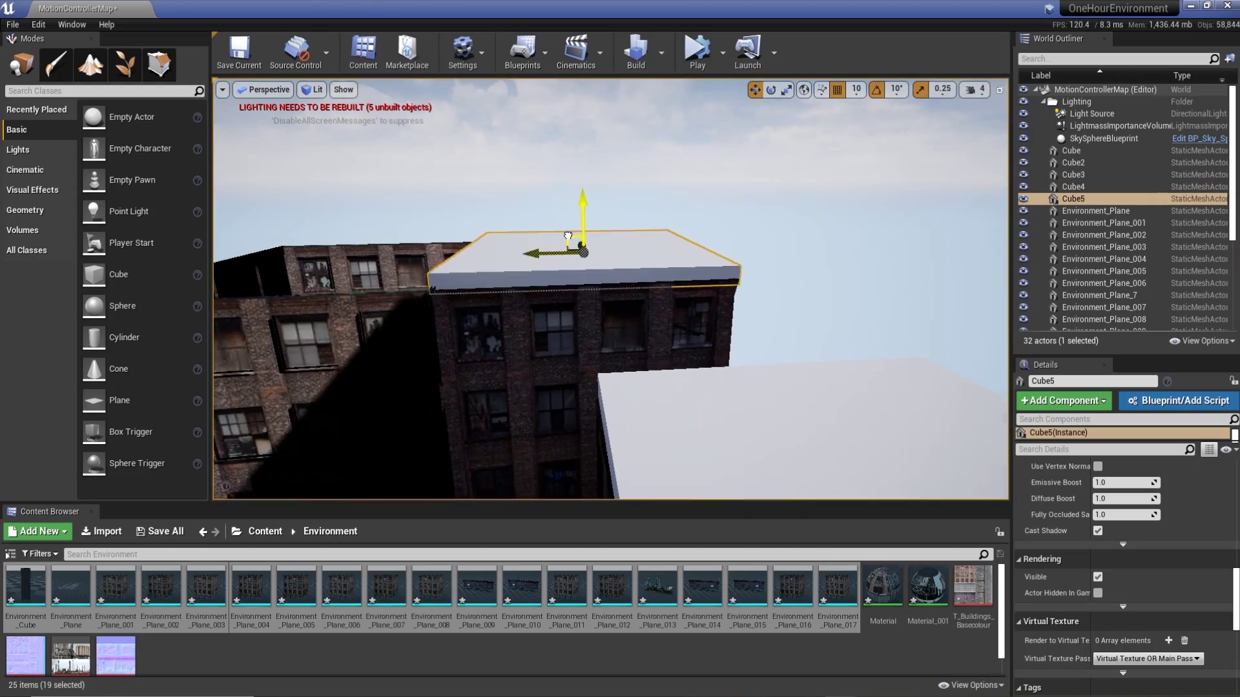
alt+drag(548, 265, 753, 199)
key(ctrl+w)
key(ctrl+w)
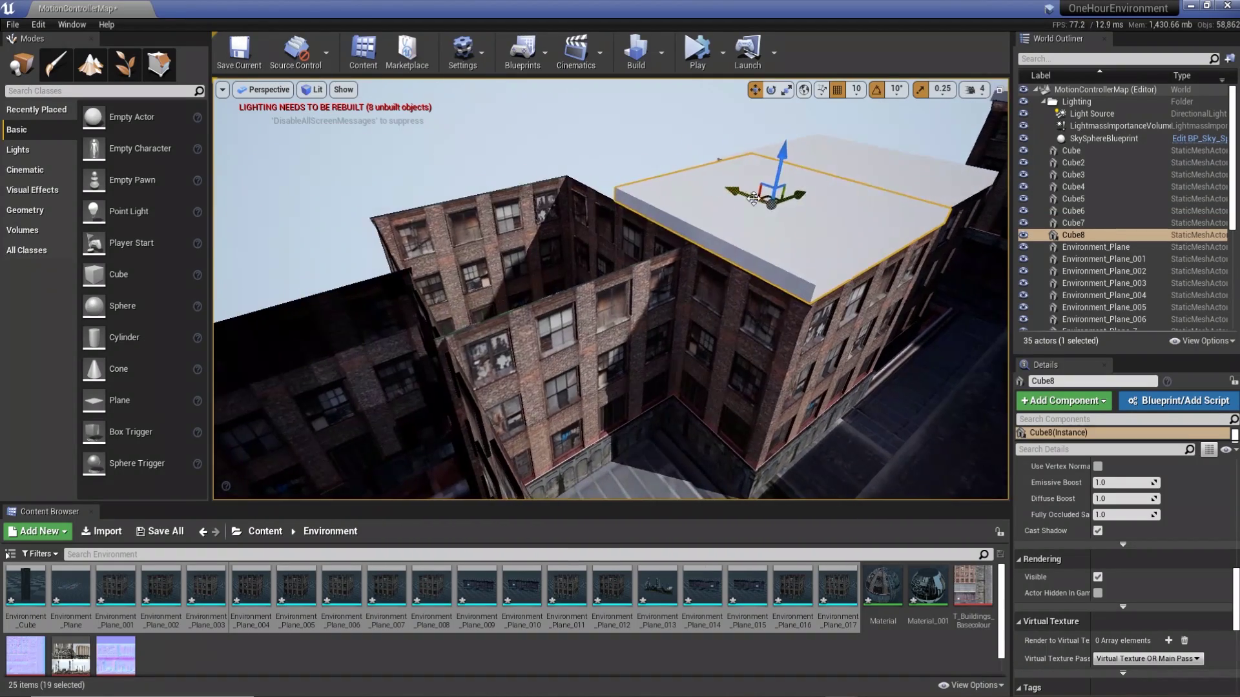
alt+drag(526, 212, 846, 326)
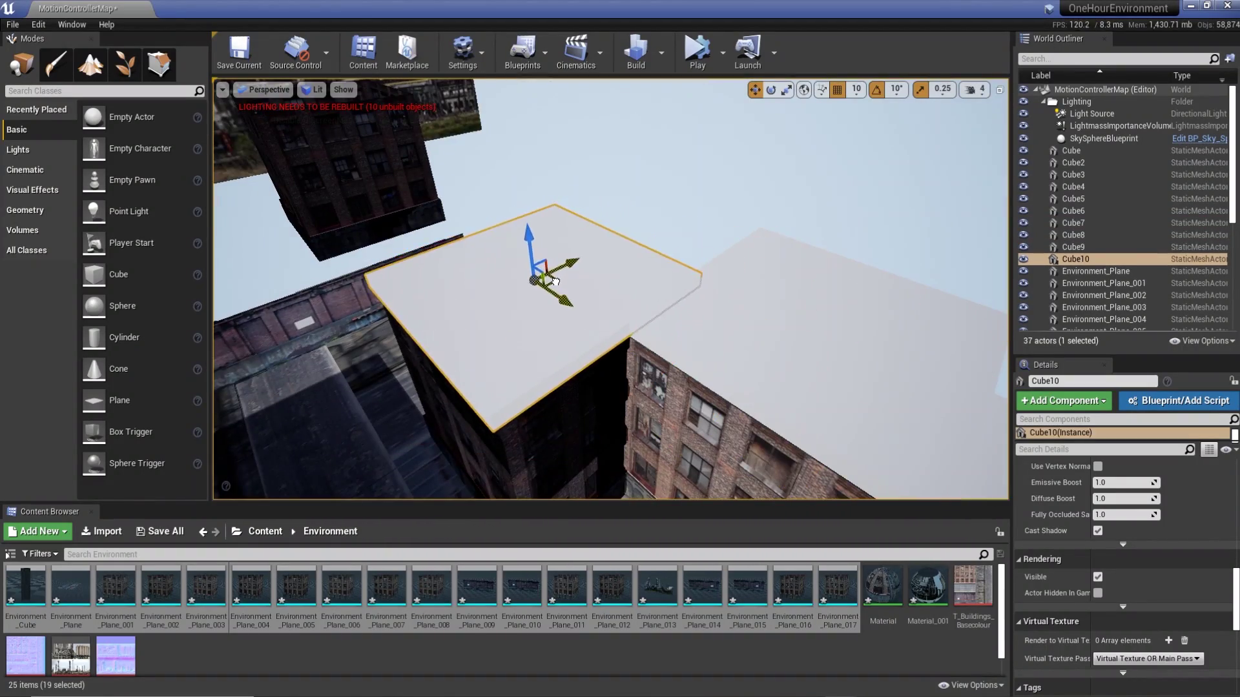
alt+drag(555, 281, 581, 310)
key(ctrl+w)
alt+drag(660, 282, 762, 271)
key(ctrl+w)
alt+drag(607, 290, 646, 246)
key(ctrl+w)
Select all thirteen roof cubes, hide them in game, and rebuild the lighting
click(1071, 150)
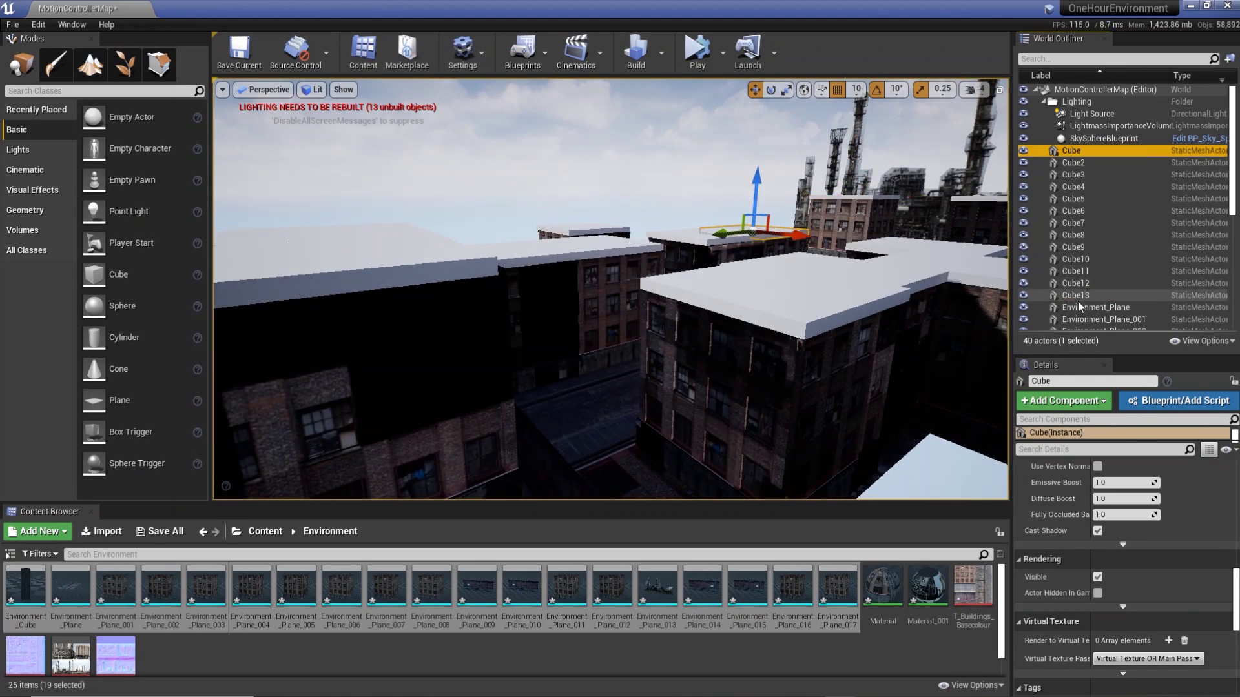
shift+click(1076, 295)
key(f)
click(1098, 498)
click(636, 52)
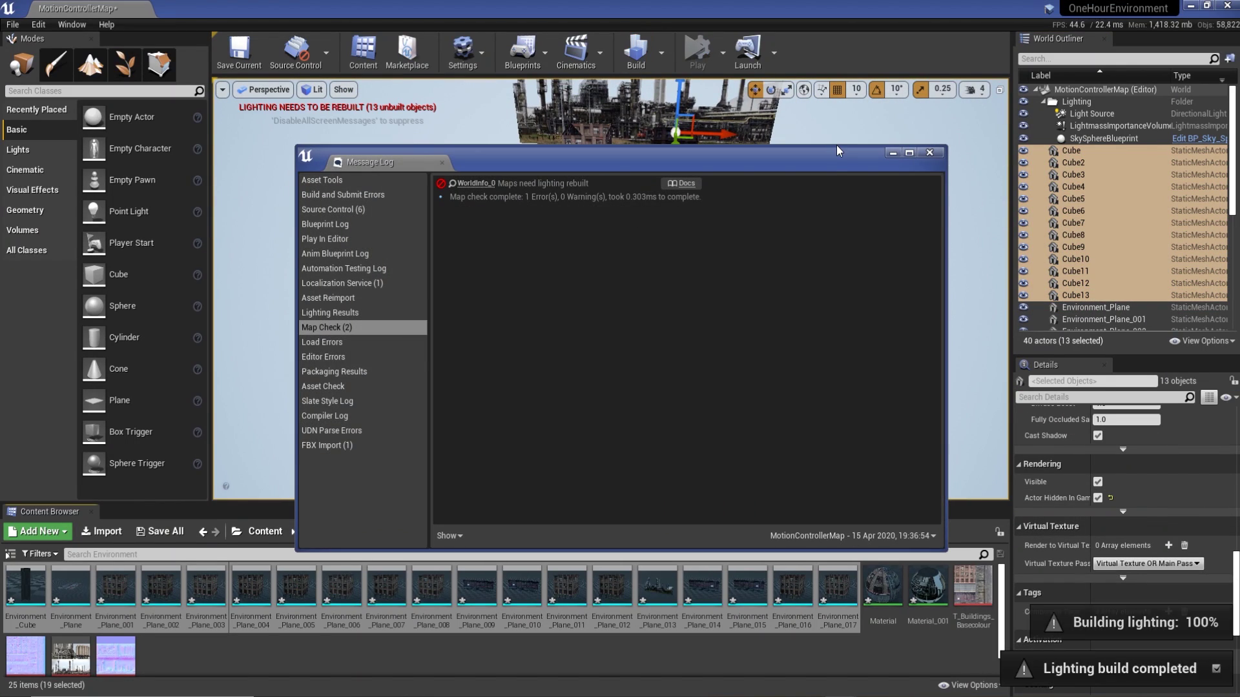
alt+drag(837, 130, 698, 235)
click(850, 230)
key(ctrl+z)
key(ctrl+z)
Check the directional light, reselect the roof cubes, and rebuild the lighting
click(1091, 97)
key(f)
click(698, 234)
key(e)
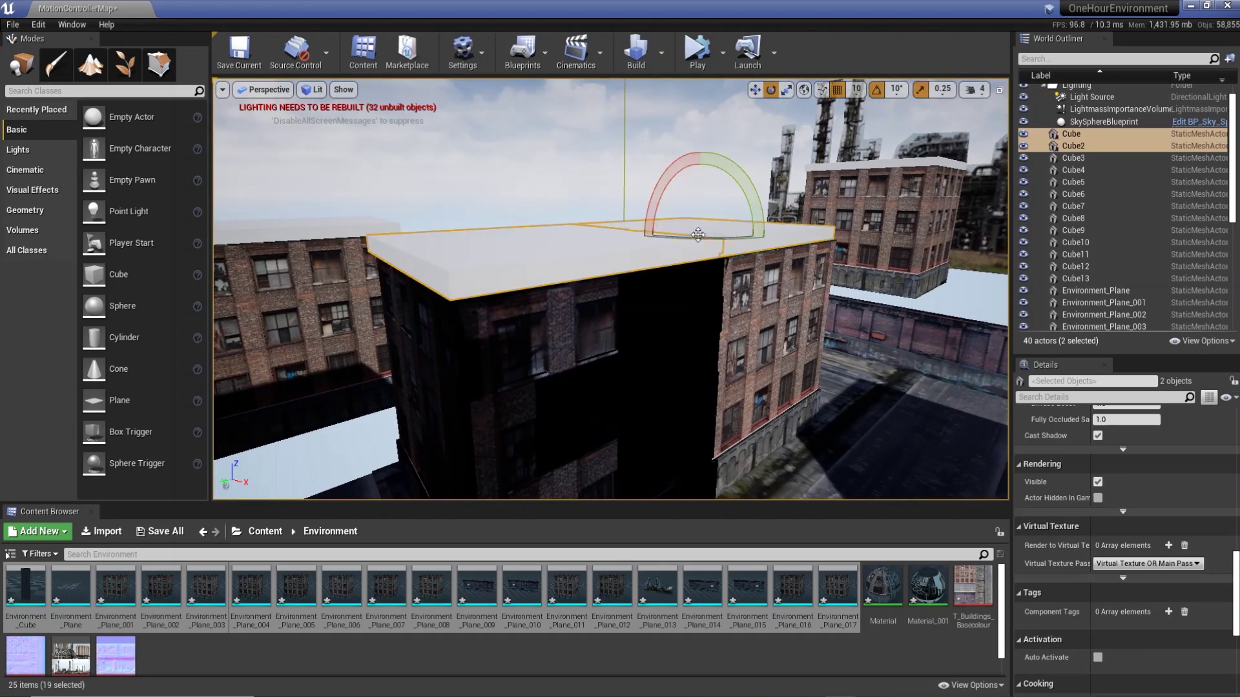
key(w)
key(ctrl+z)
key(f)
key(ctrl+z)
key(f)
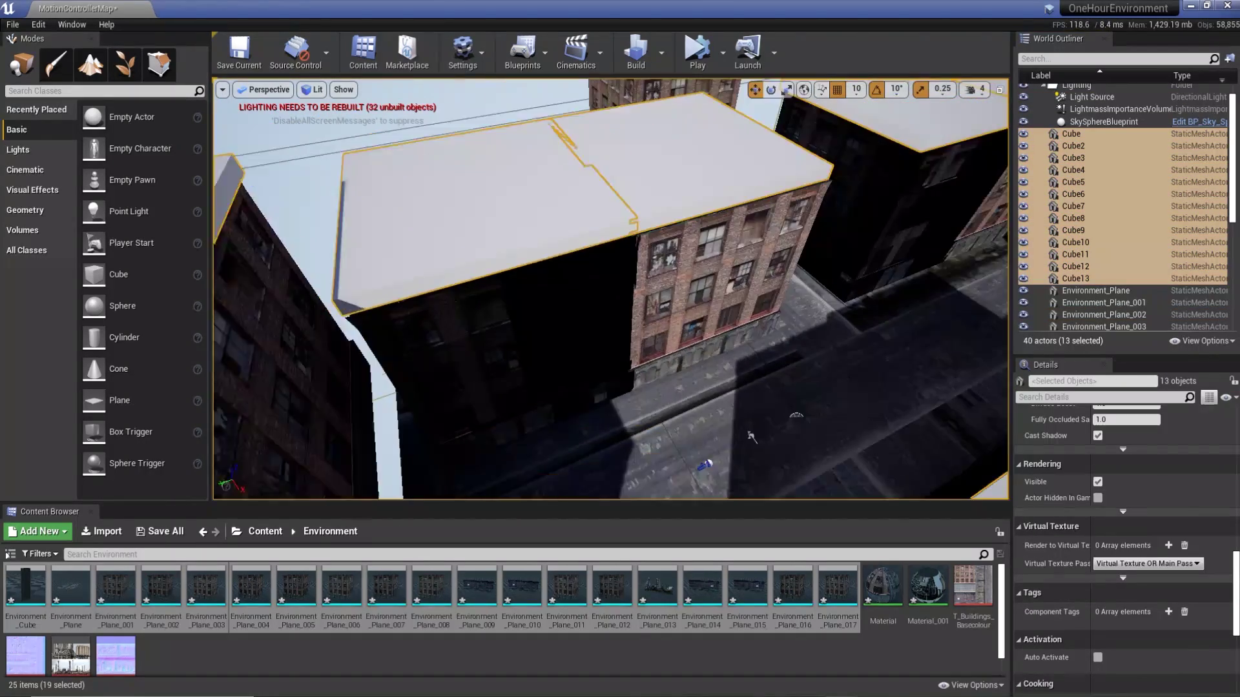
key(ctrl+shift+semicolon)
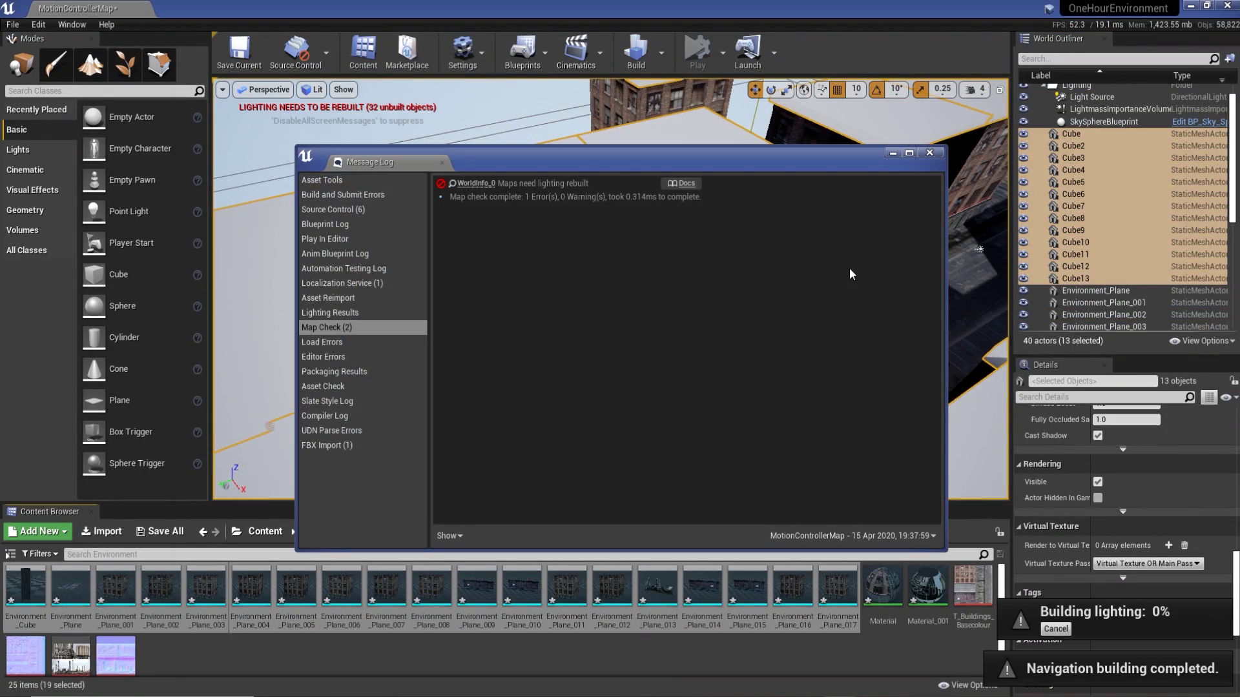
Select all nineteen building planes and rebuild the lighting
click(975, 213)
key(f)
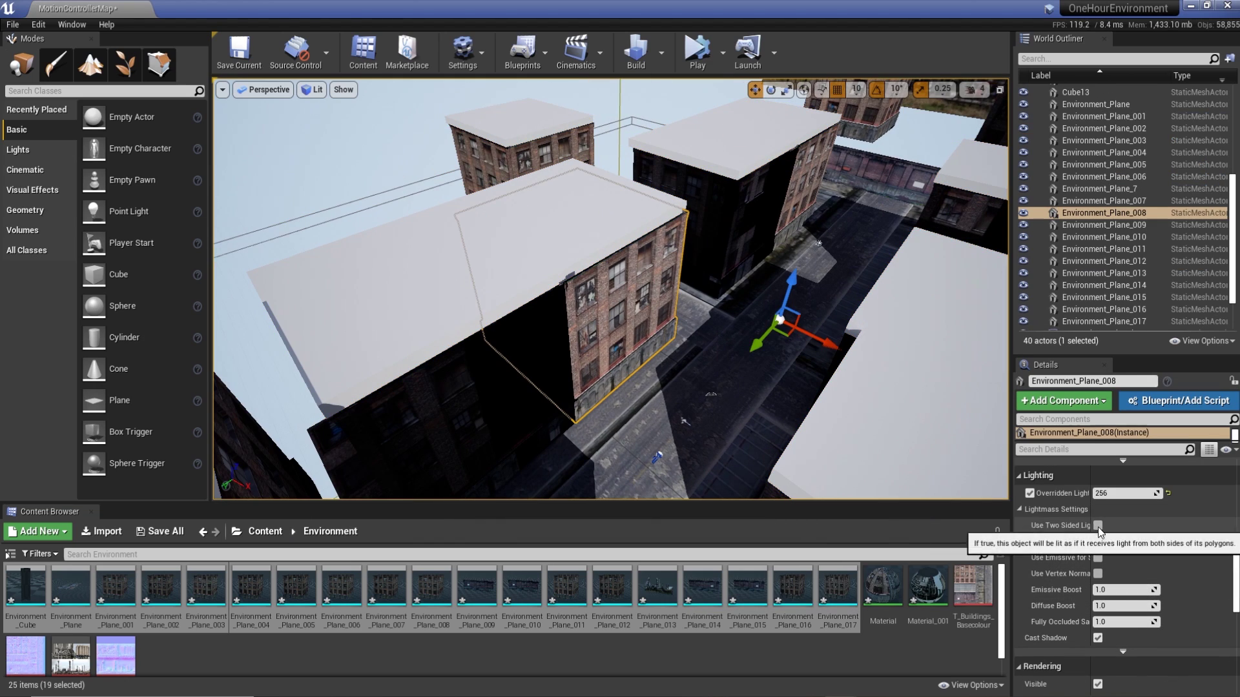
shift+click(1104, 321)
key(f)
key(ctrl+shift+semicolon)
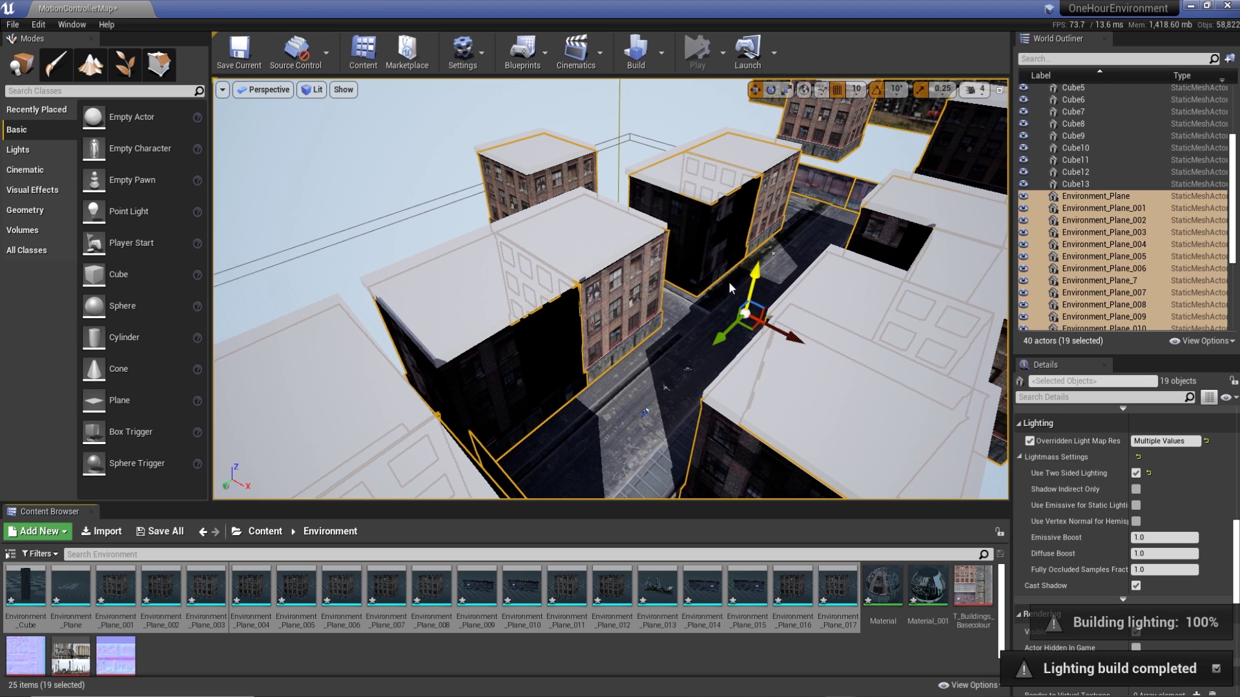
scroll(1124, 213, down, 5)
double_click(1077, 311)
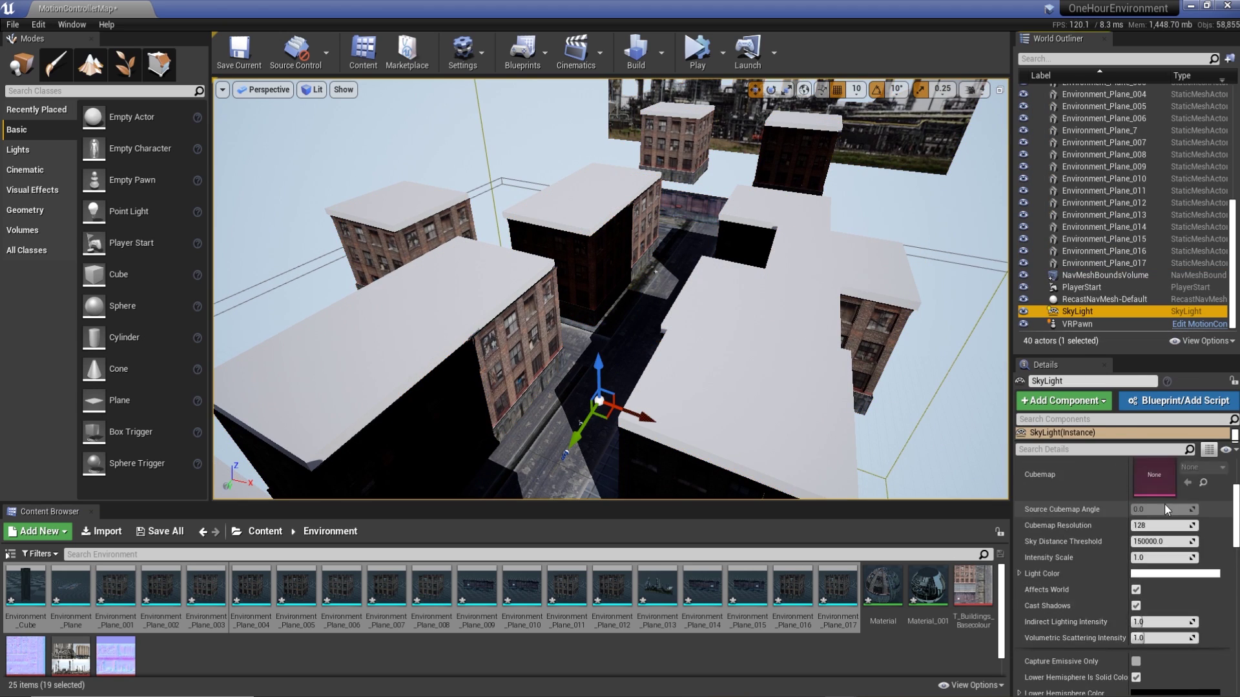
Select Environment_Plane_008 and _007, rebuild lighting, and make the roof cubes invisible
right_drag(614, 291, 775, 259)
click(581, 220)
click(1104, 142)
click(636, 52)
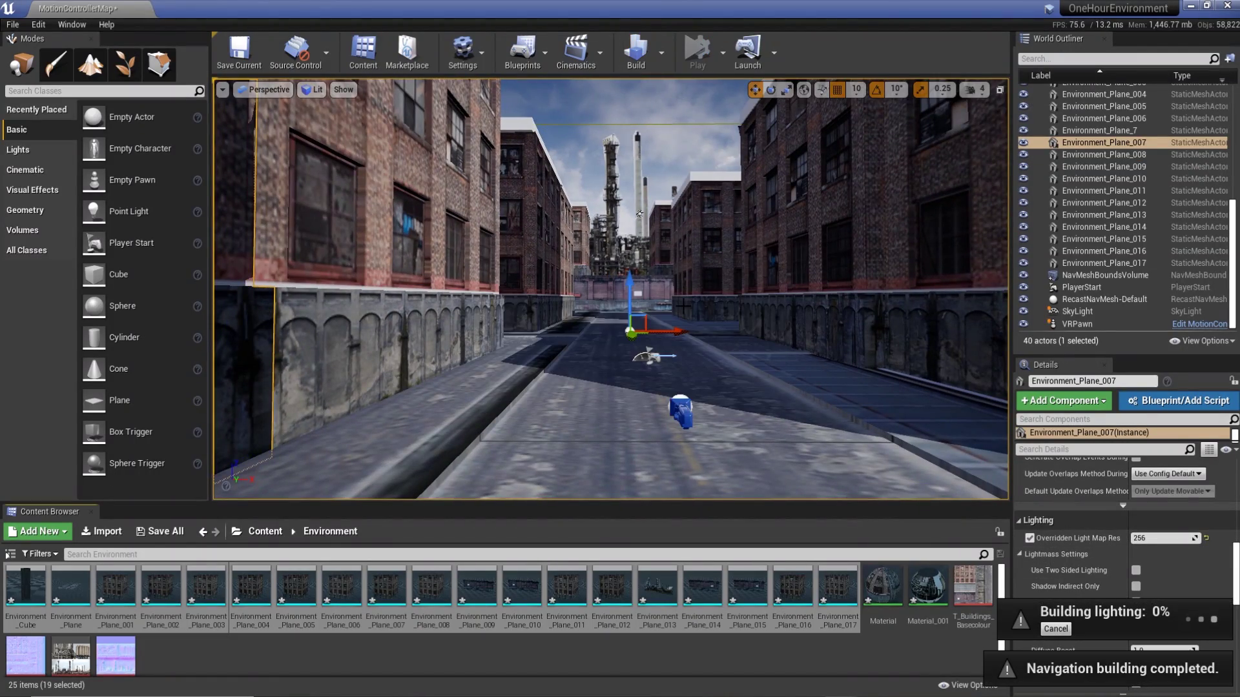
mouse_move(738, 281)
right_down()
mouse_move(645, 281)
mouse_move(742, 277)
right_up()
click(722, 53)
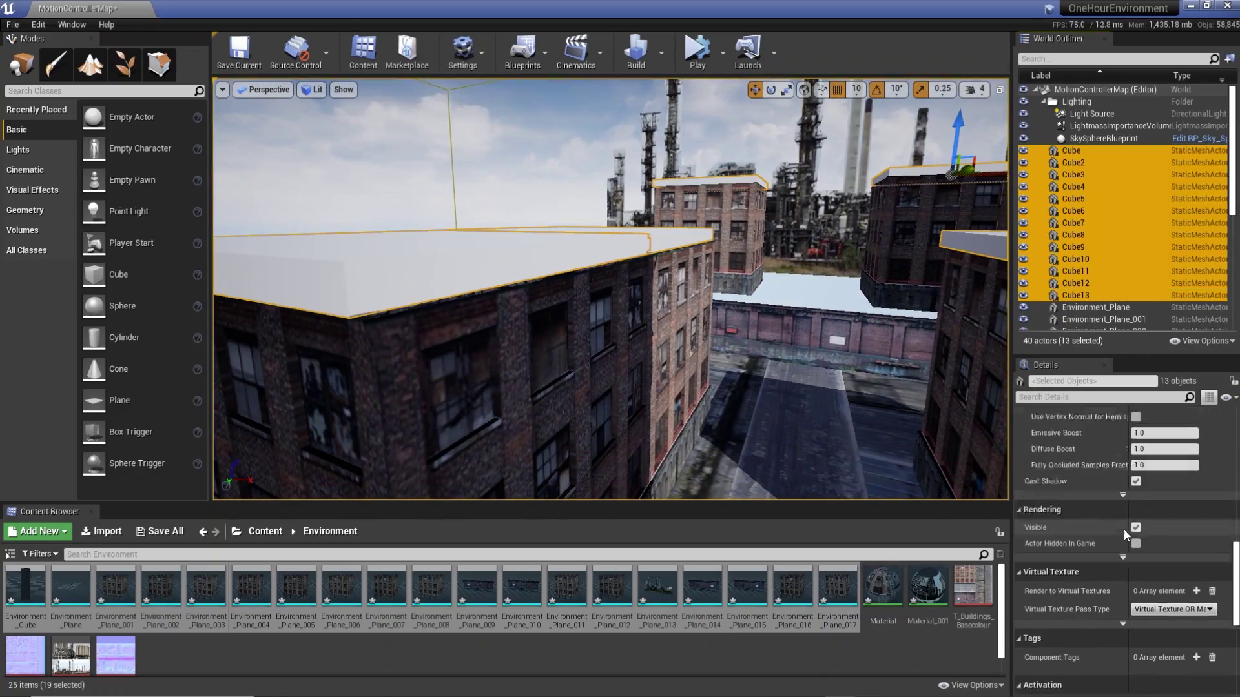
click(1136, 521)
mouse_move(610, 291)
right_down()
mouse_move(613, 303)
mouse_move(611, 291)
mouse_move(581, 323)
mouse_move(613, 271)
right_up()
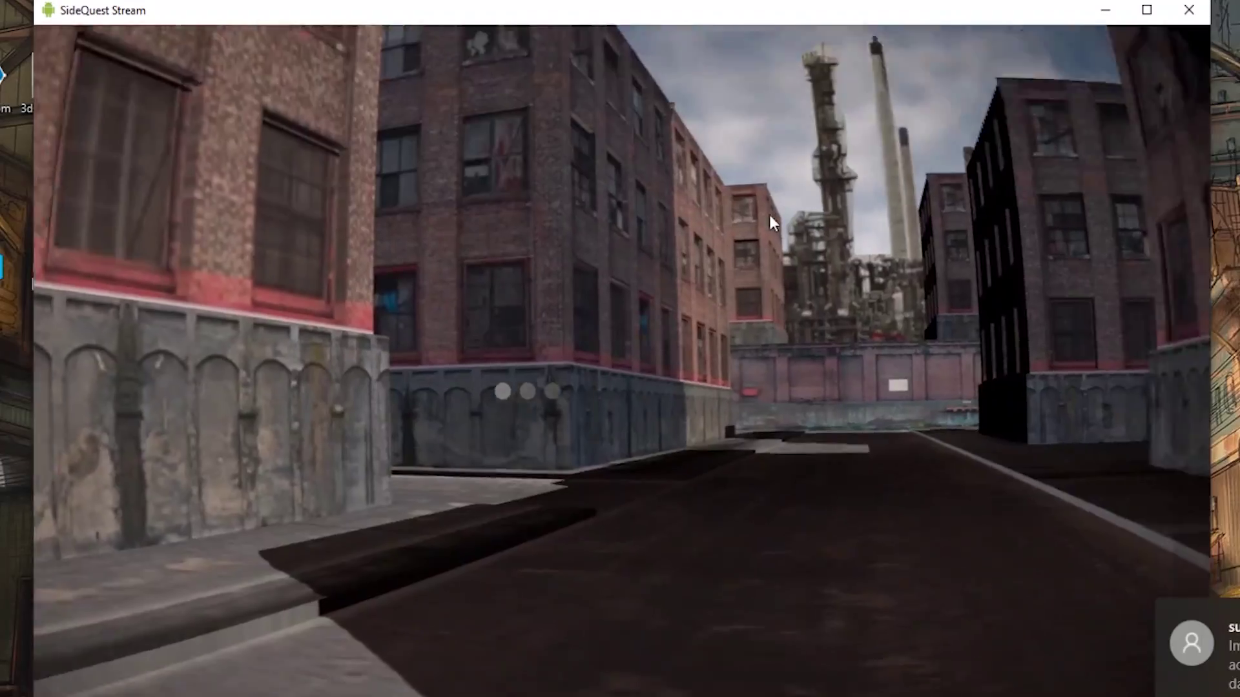